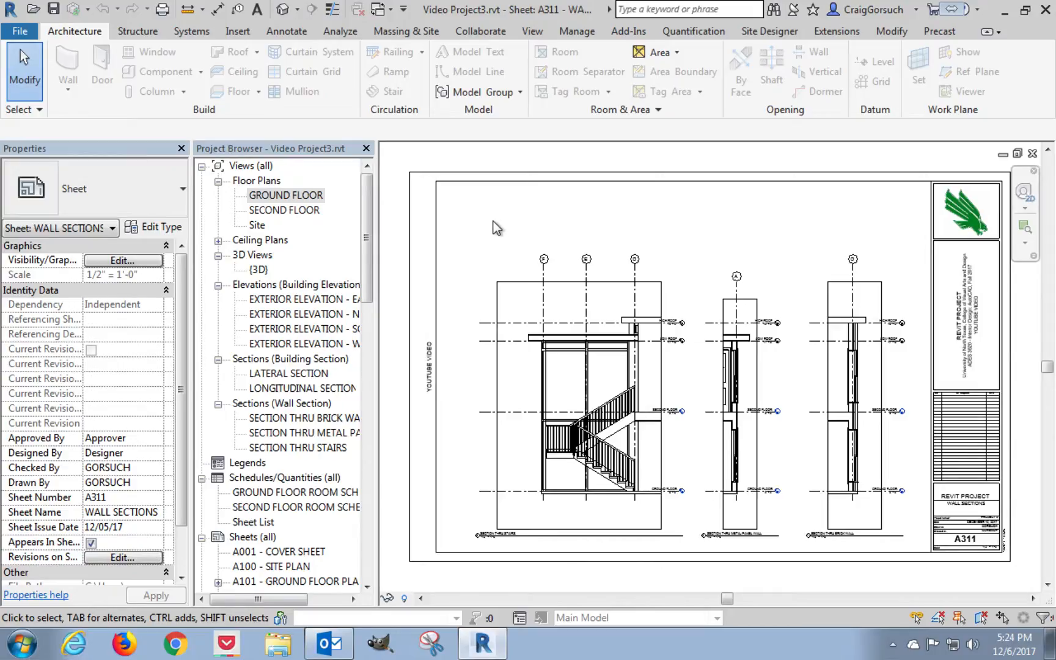
# Review the GROUND FLOOR and SECOND FLOOR plans, looking closely at the master bath and bedroom area upstairs.
pyautogui.doubleClick(281, 195)
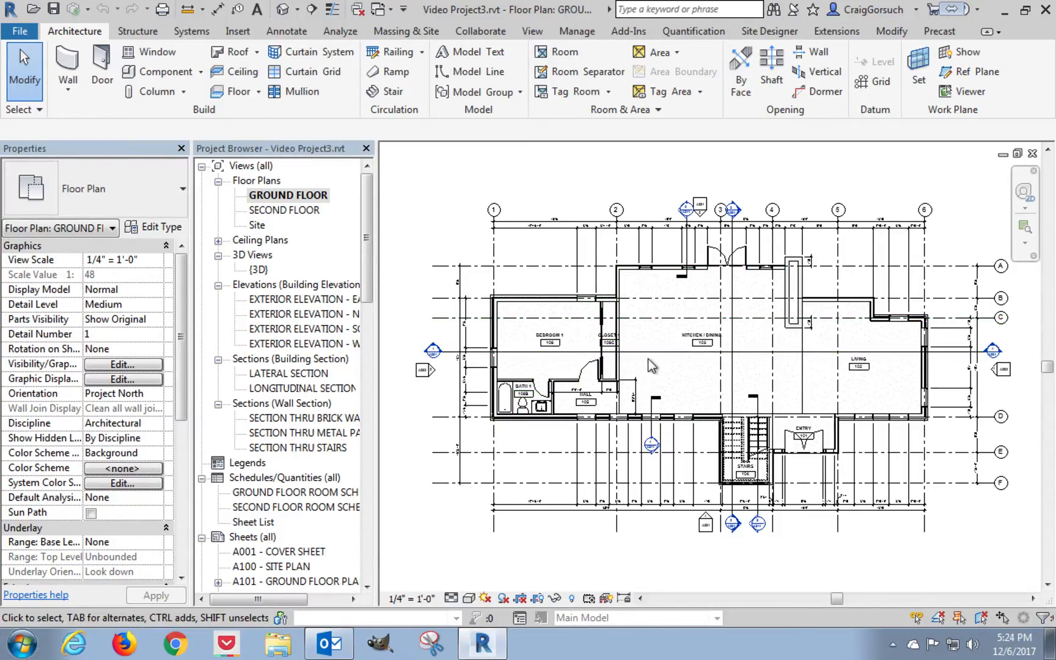
pyautogui.doubleClick(297, 215)
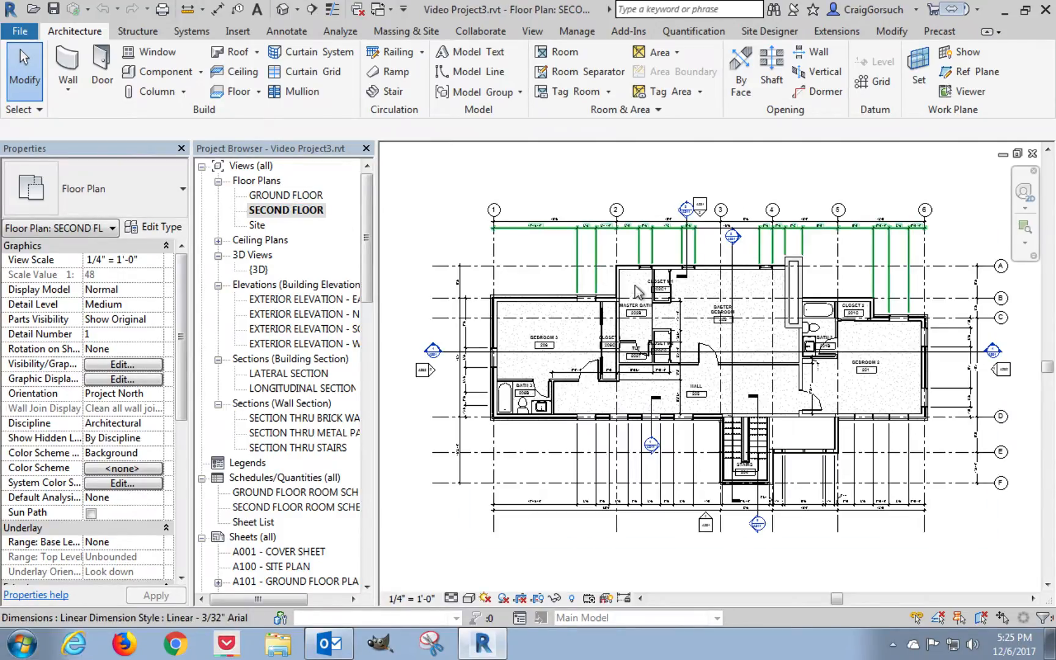
pyautogui.scroll(3, 643, 305)
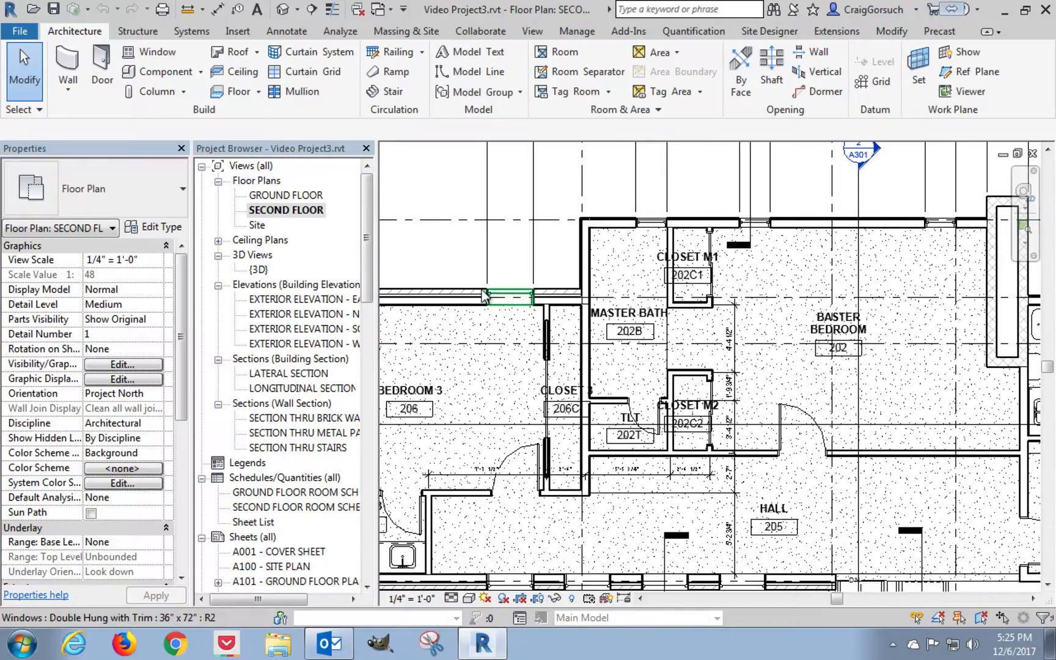
# Open the GROUND FLOOR plan at the KITCHEN / DINING room.
pyautogui.doubleClick(287, 195)
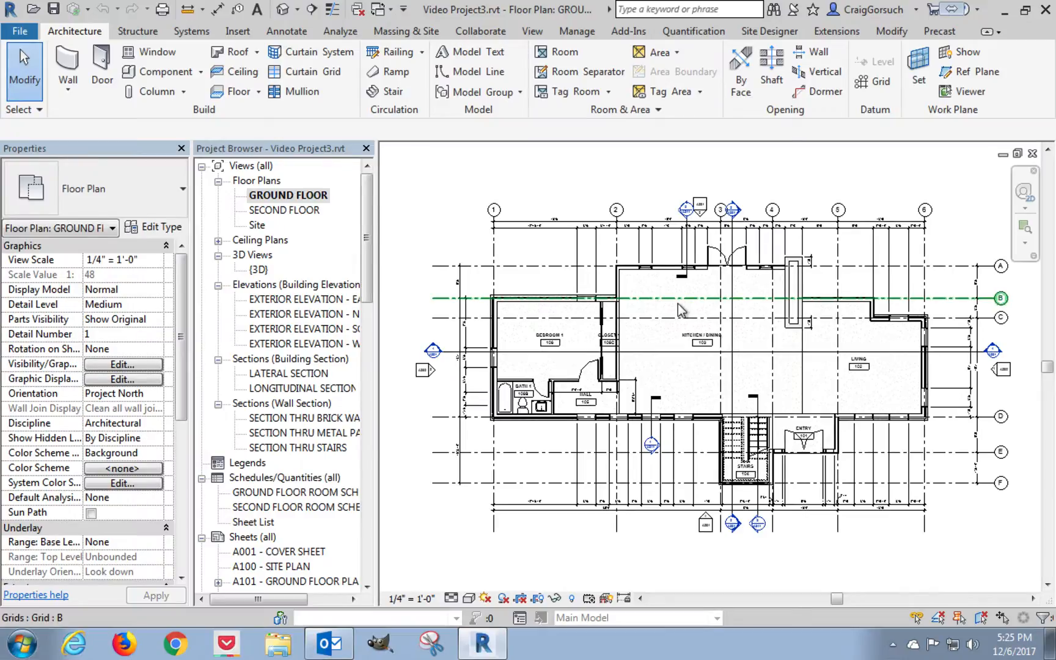
pyautogui.scroll(3, 677, 303)
pyautogui.scroll(2, 626, 317)
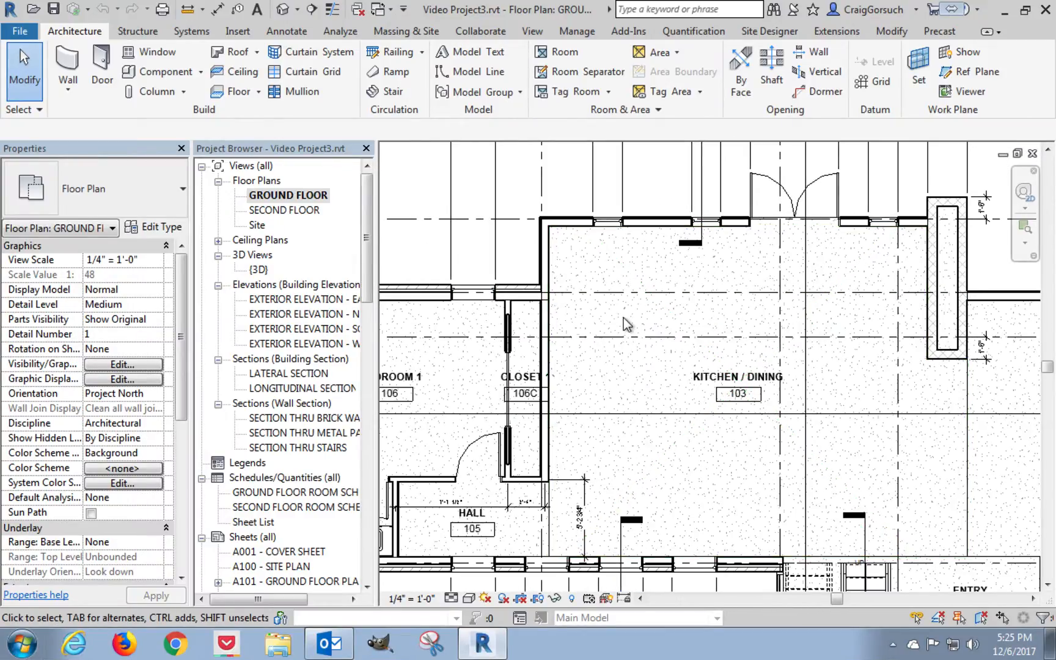
pyautogui.scroll(1, 624, 317)
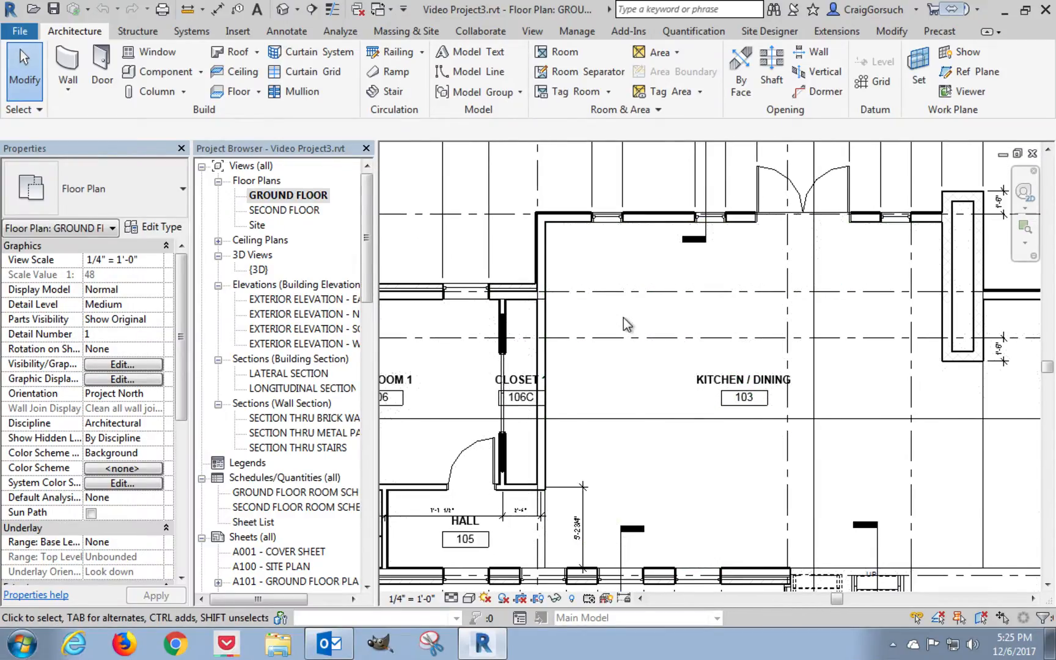
# Load the Double Door & 2 Drawer, Filler and Single Door & Drawer base cabinet families from the Casework library's Base Cabinets folder.
pyautogui.click(238, 32)
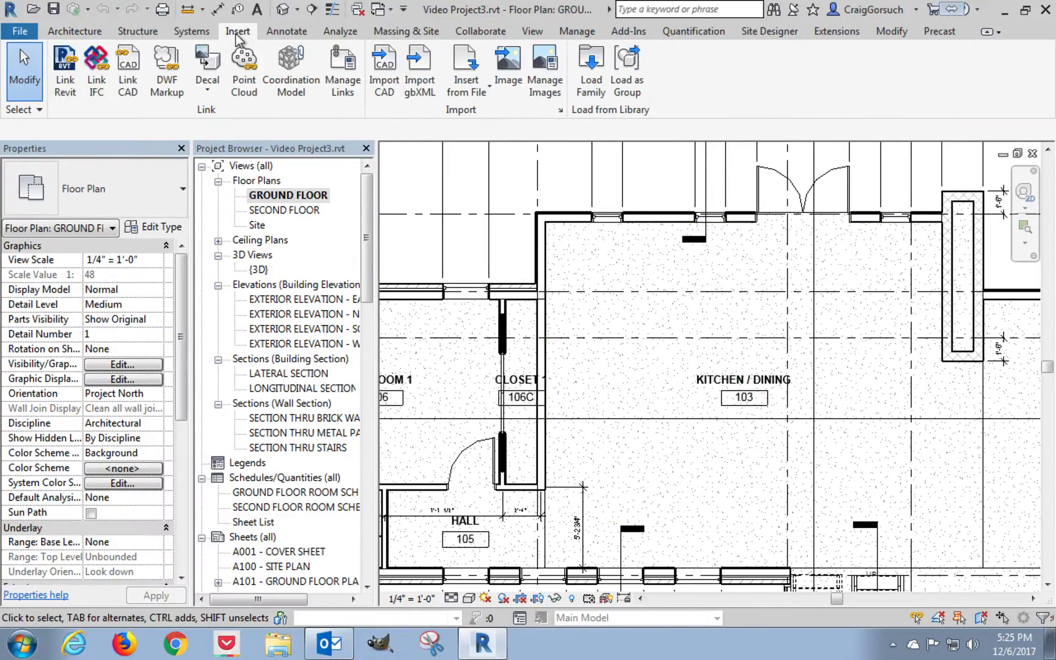
pyautogui.click(586, 79)
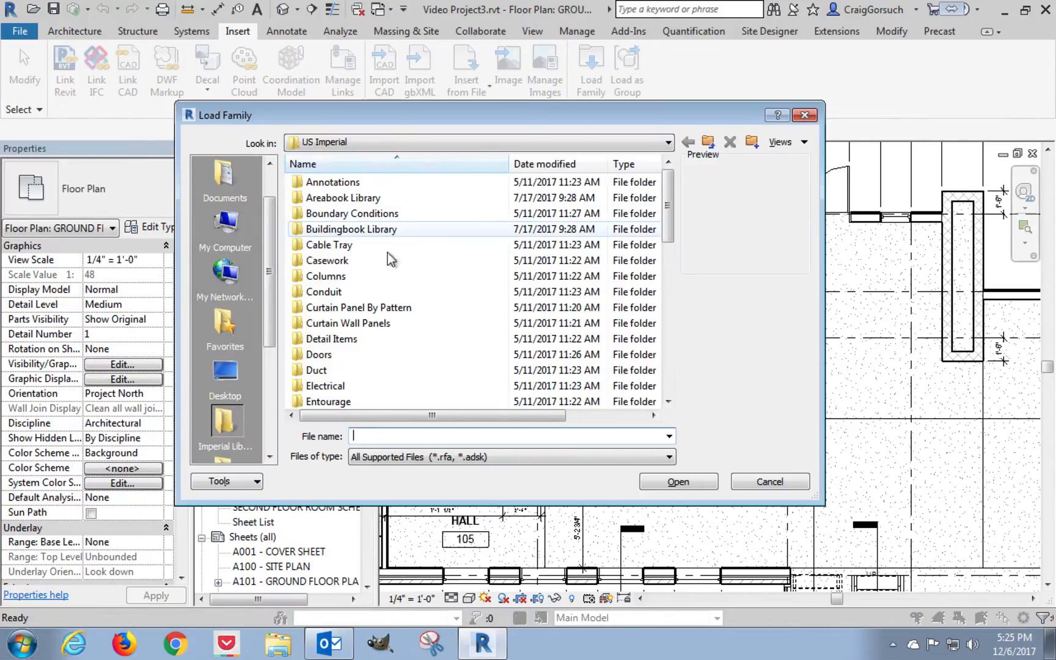
pyautogui.doubleClick(328, 260)
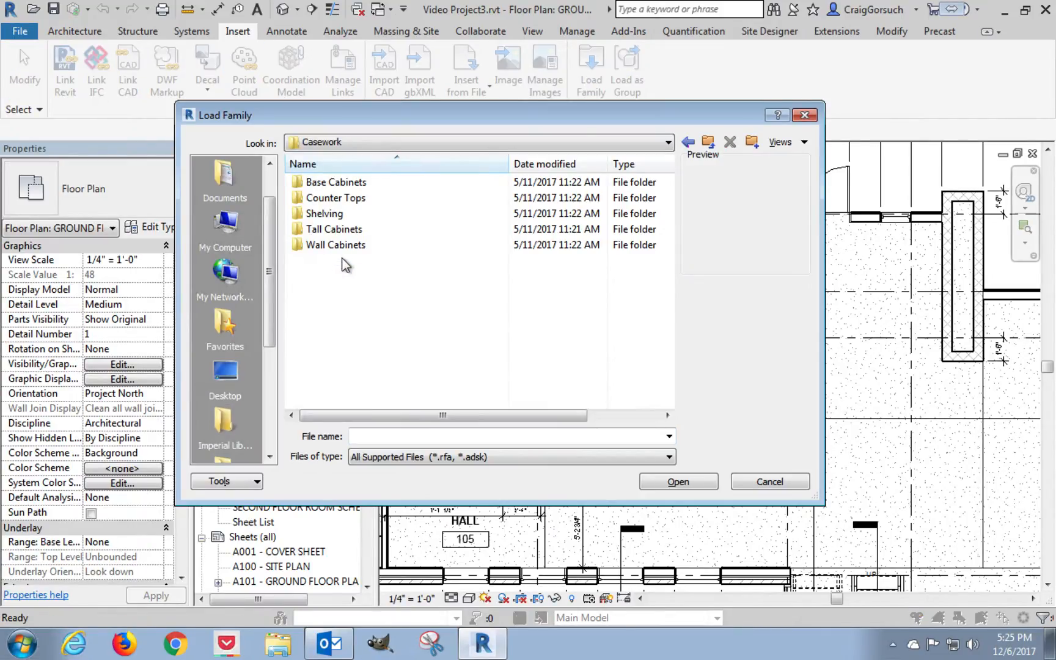
pyautogui.doubleClick(347, 182)
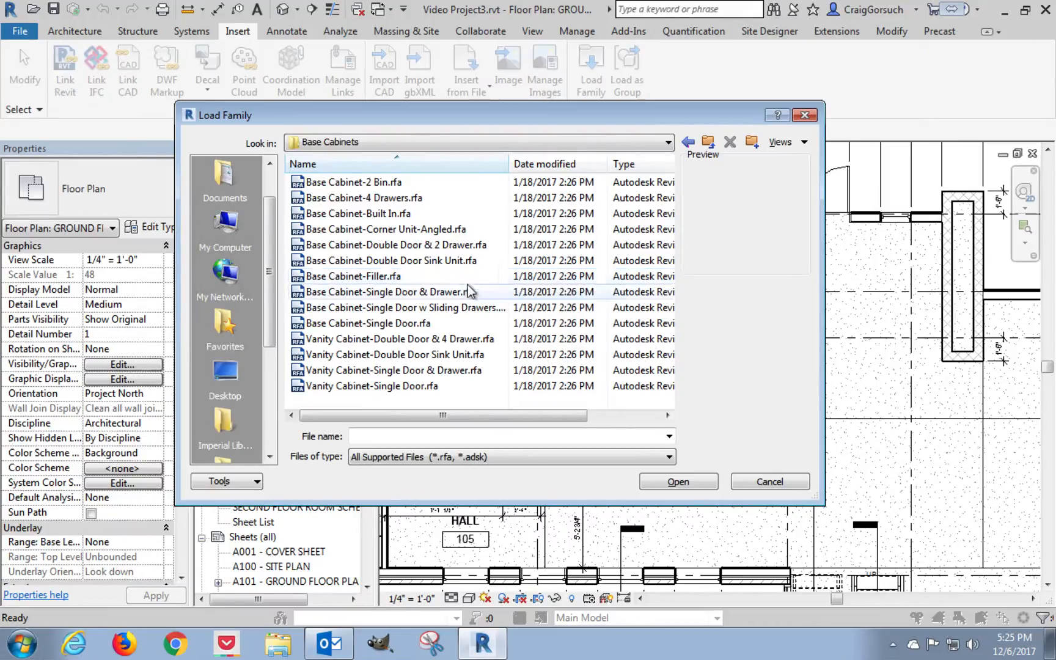
pyautogui.click(436, 276)
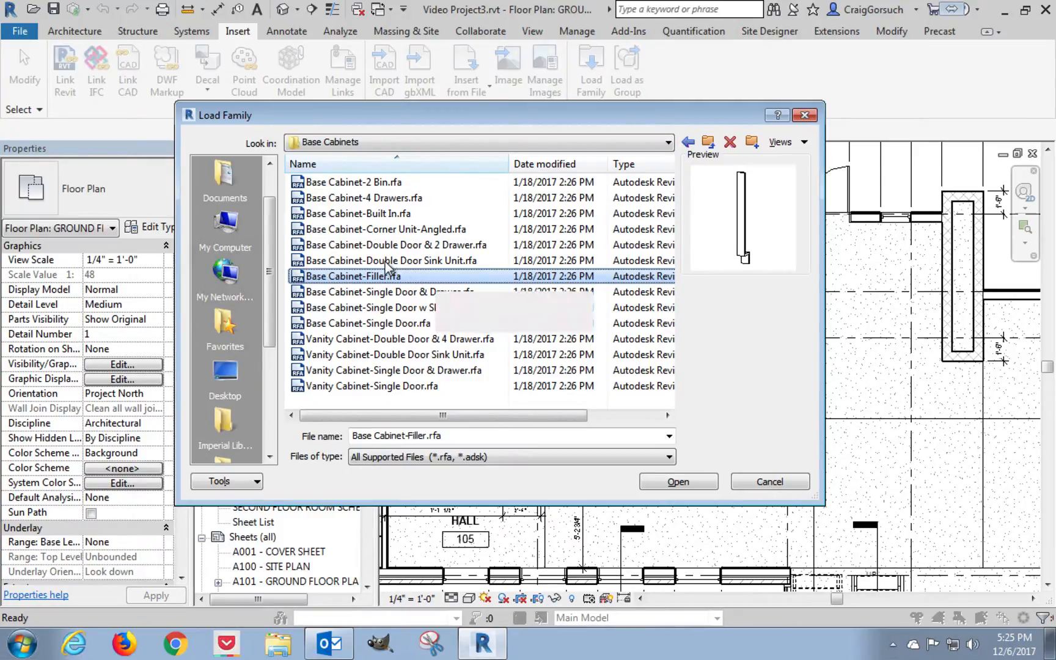
pyautogui.click(434, 260)
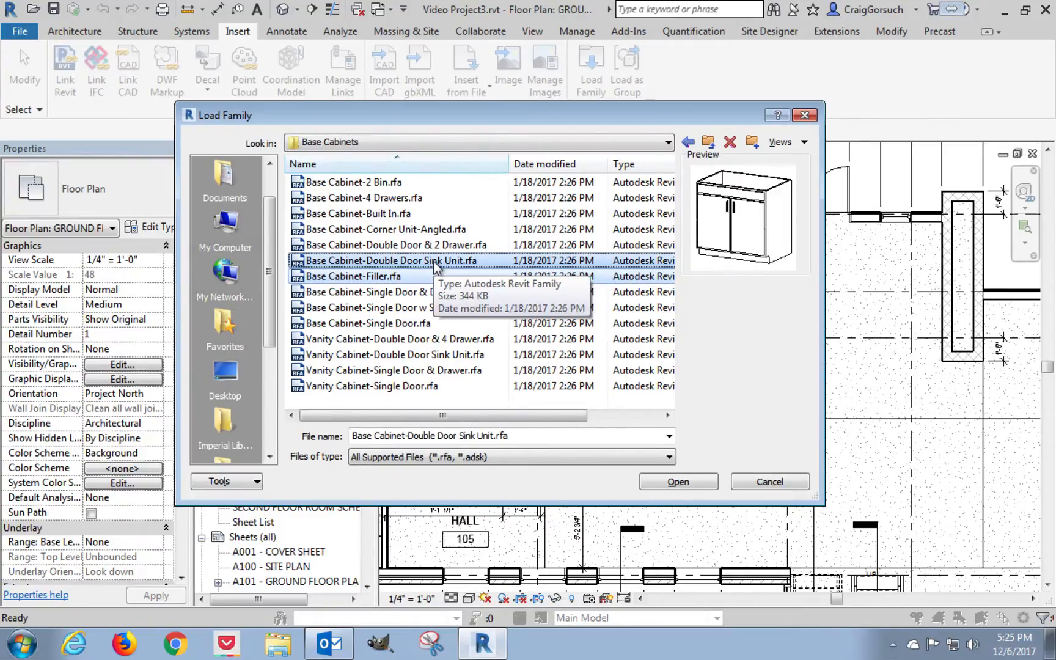
pyautogui.click(375, 277)
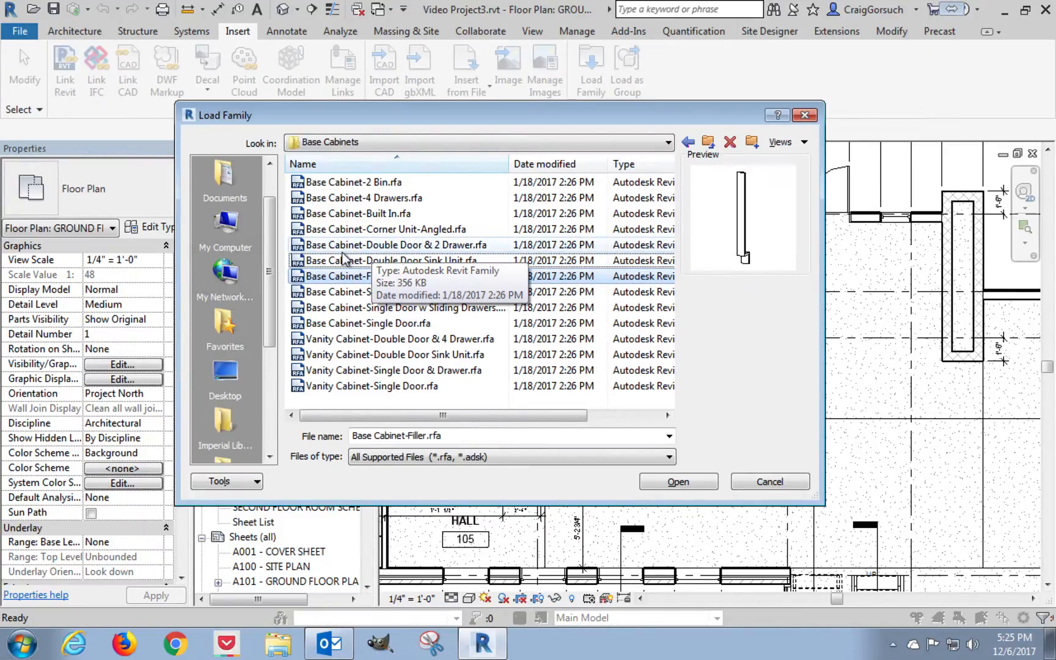
pyautogui.click(406, 246)
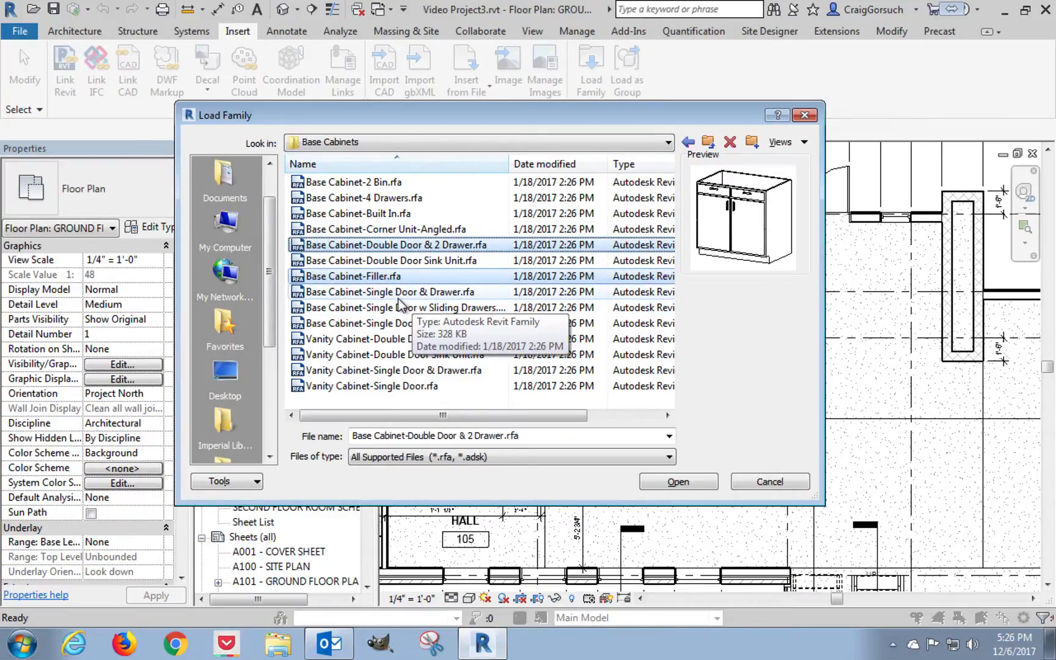
pyautogui.click(371, 292)
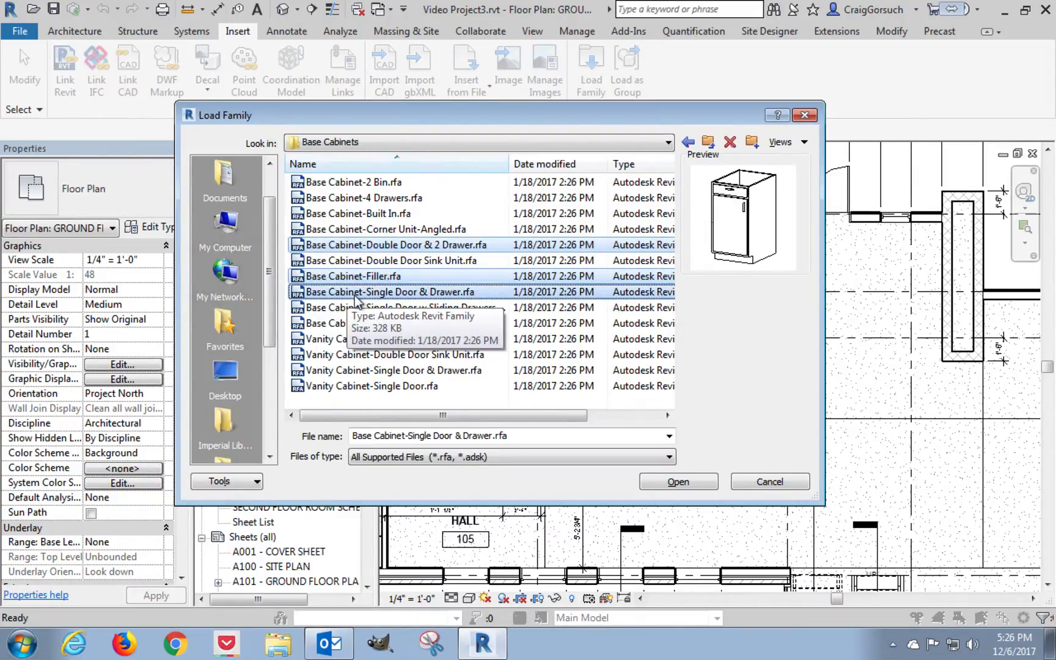
pyautogui.click(687, 486)
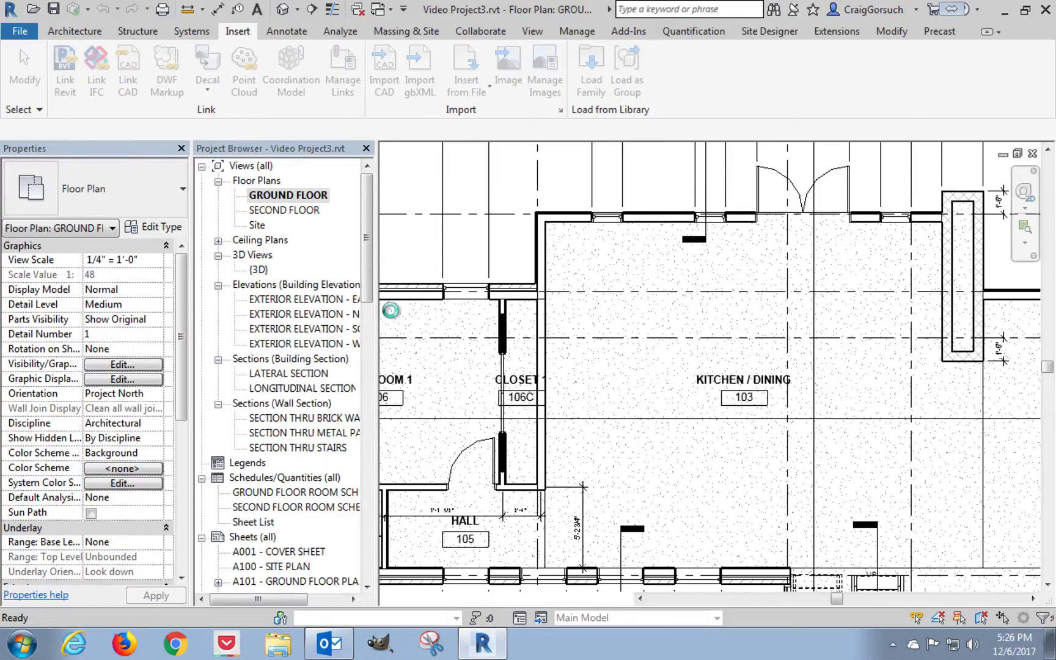
# List the types of the three loaded base cabinet families under Casework, collapsing the vanity cabinet and vanity counter top families.
pyautogui.moveTo(366, 239); pyautogui.dragTo(358, 370)
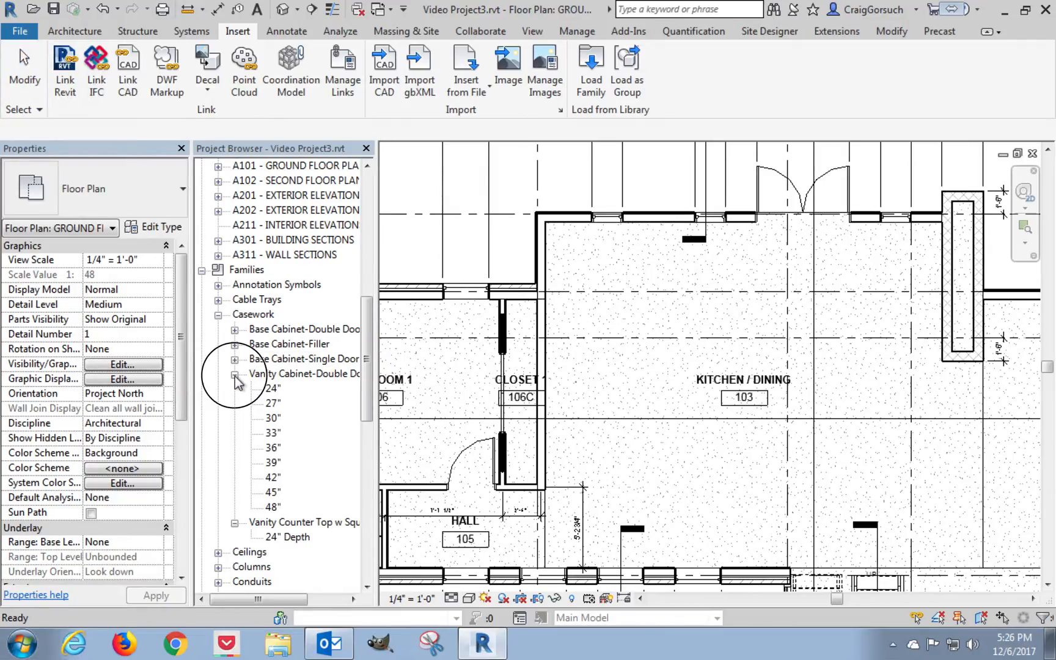
pyautogui.click(235, 375)
pyautogui.click(234, 389)
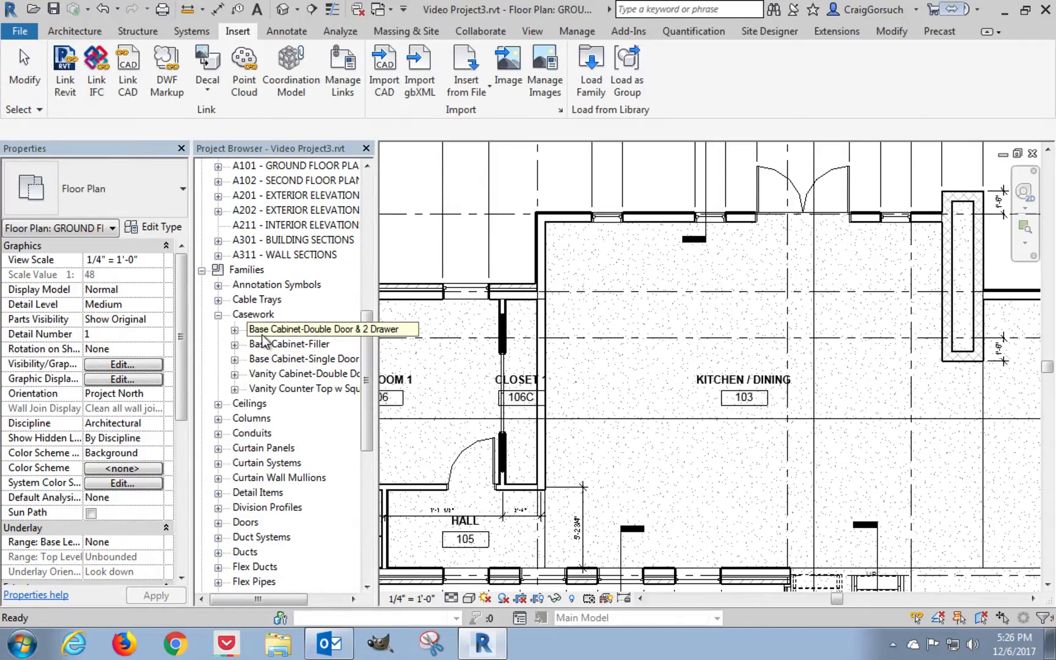
pyautogui.click(285, 331)
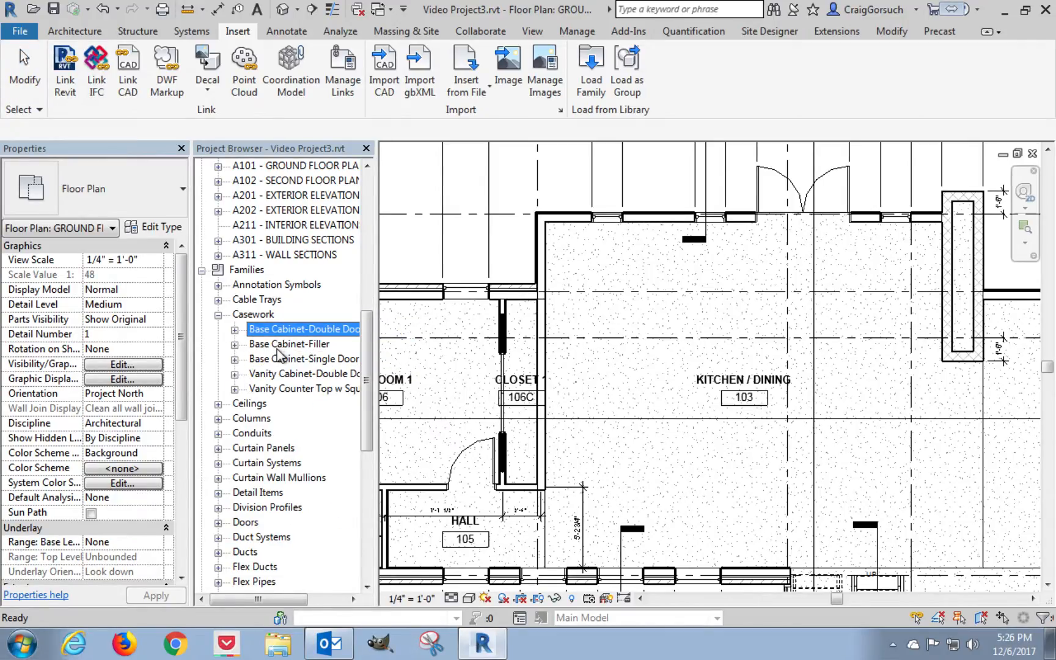
pyautogui.click(234, 359)
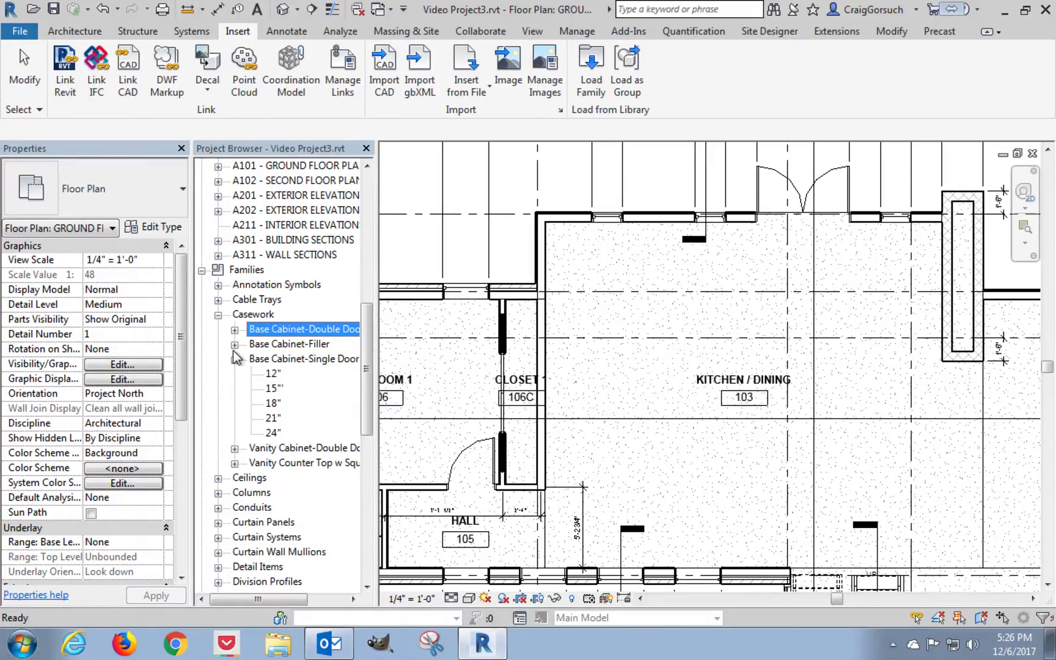
pyautogui.click(234, 344)
pyautogui.click(234, 330)
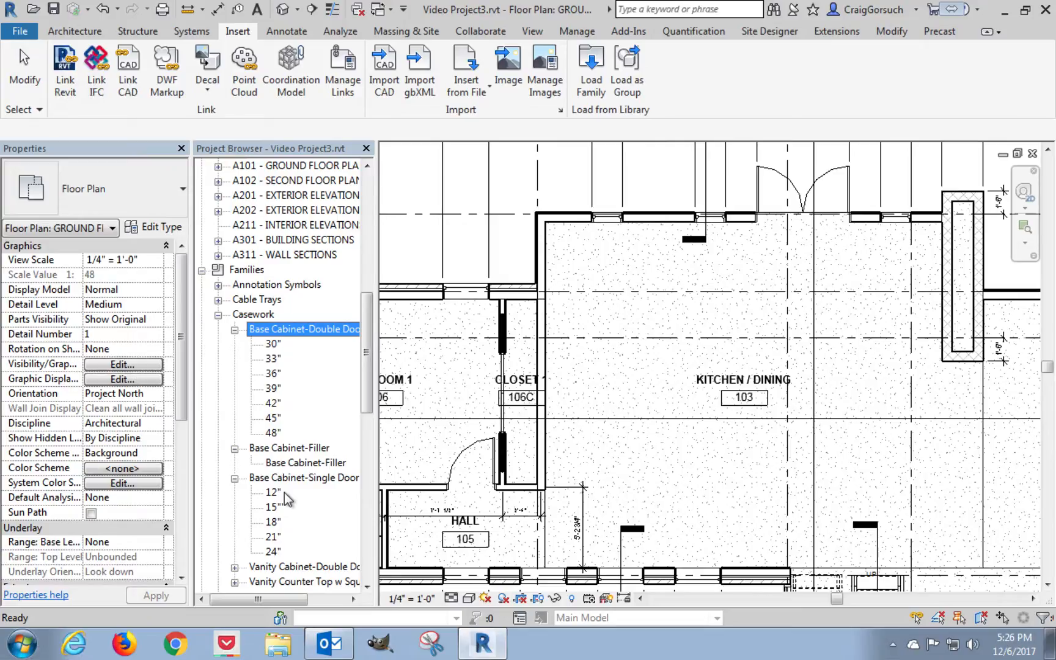
# Place a 24" Base Cabinet-Single Door & Drawer, rotated against the closet-side wall, in the kitchen's upper corner.
pyautogui.click(273, 551)
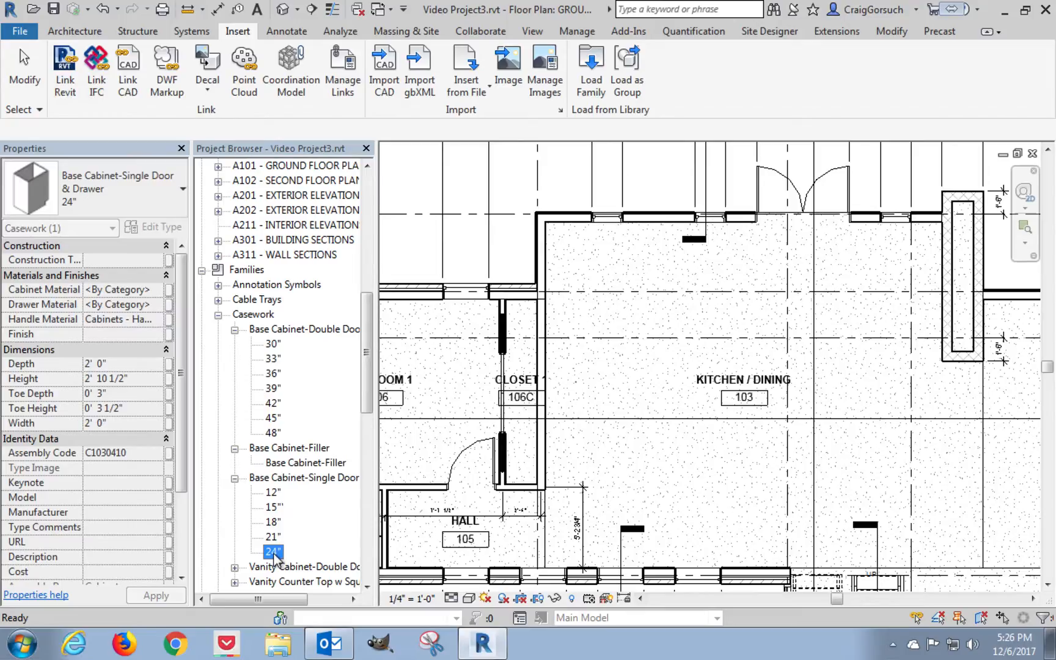
pyautogui.moveTo(272, 551); pyautogui.dragTo(645, 358)
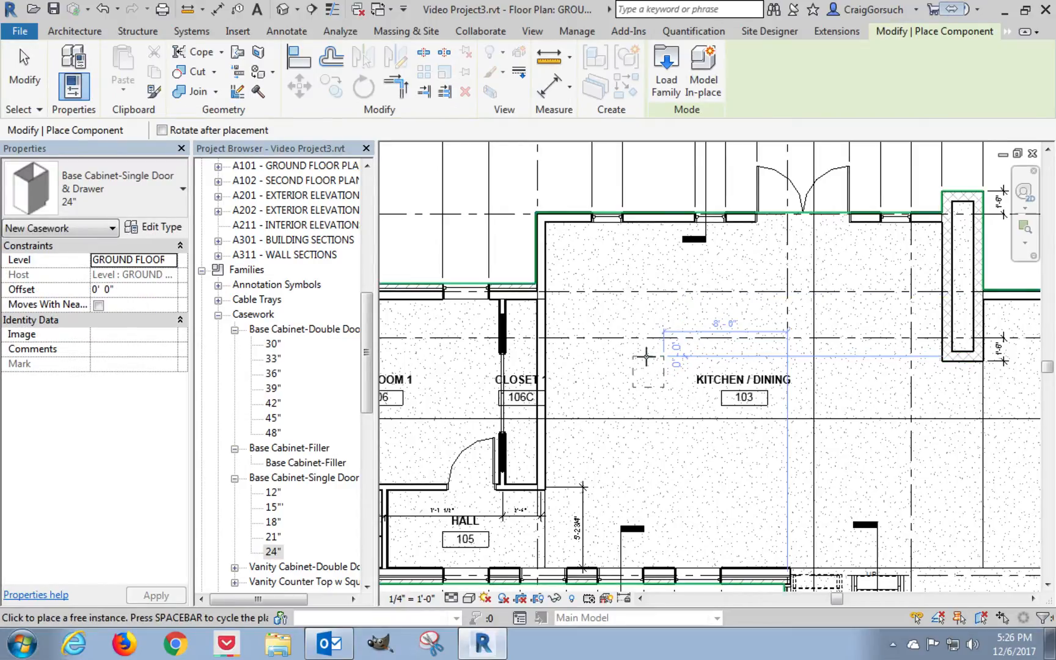
pyautogui.scroll(3, 635, 283)
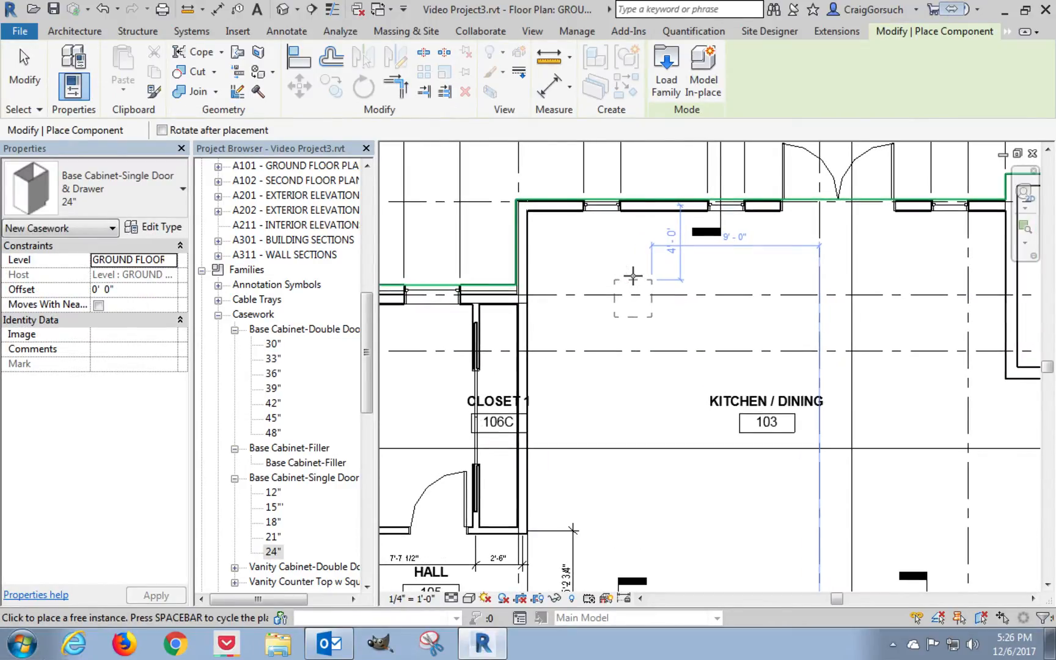
pyautogui.scroll(1, 633, 276)
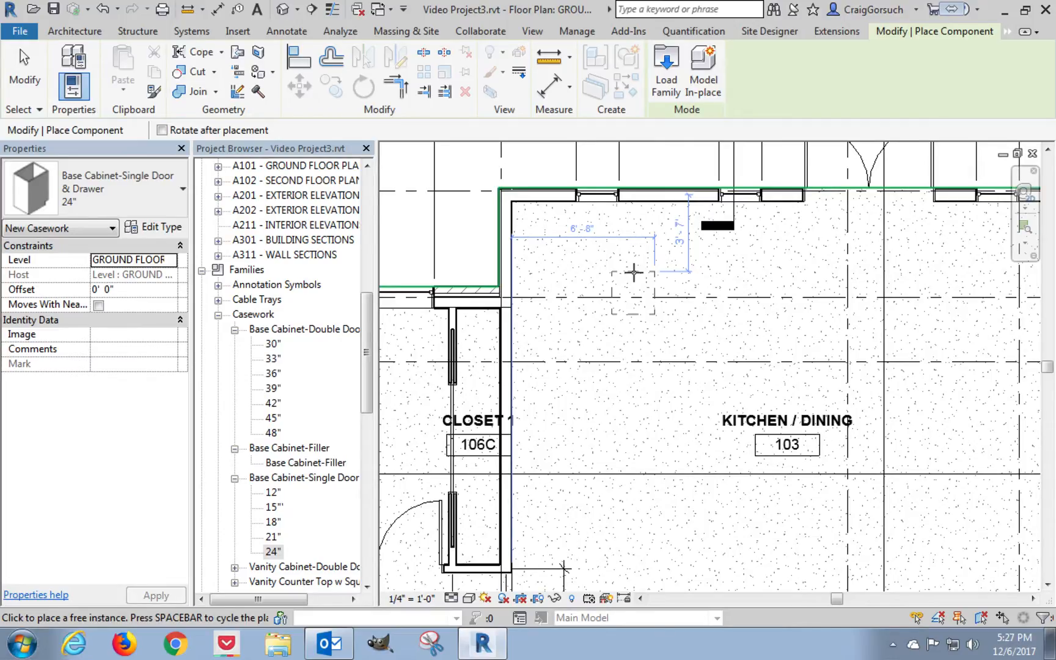
pyautogui.press('space')
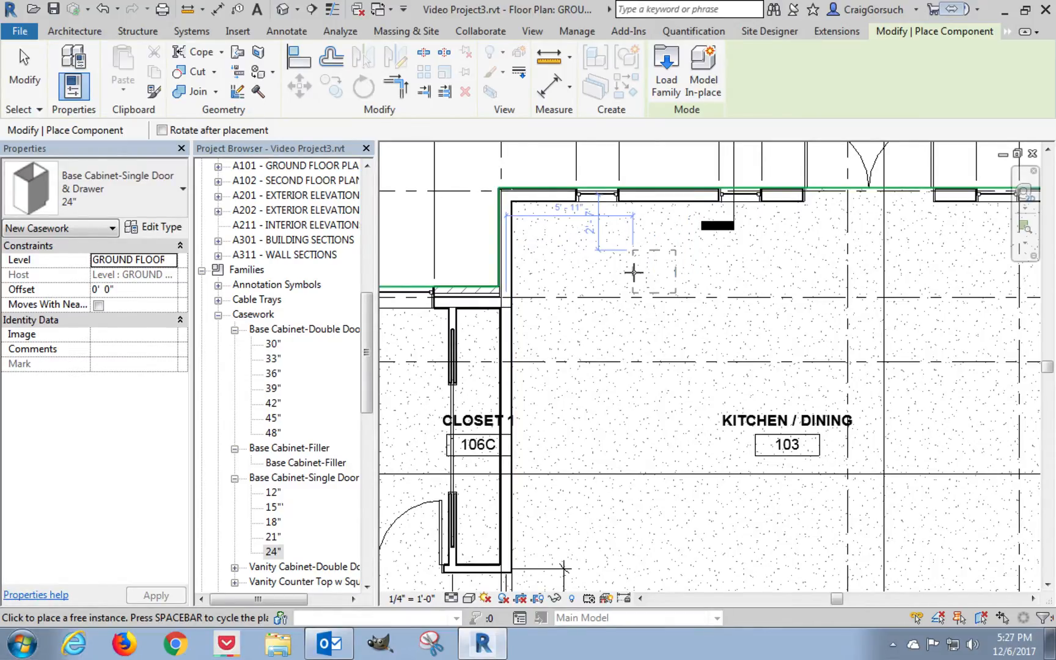
pyautogui.scroll(3, 561, 238)
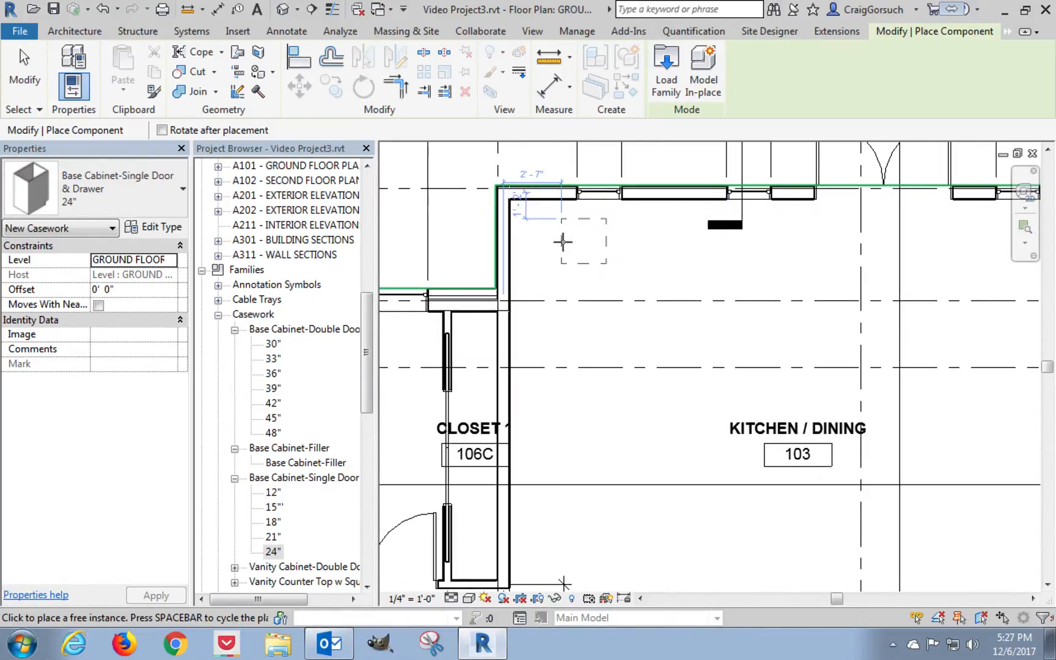
pyautogui.click(507, 223)
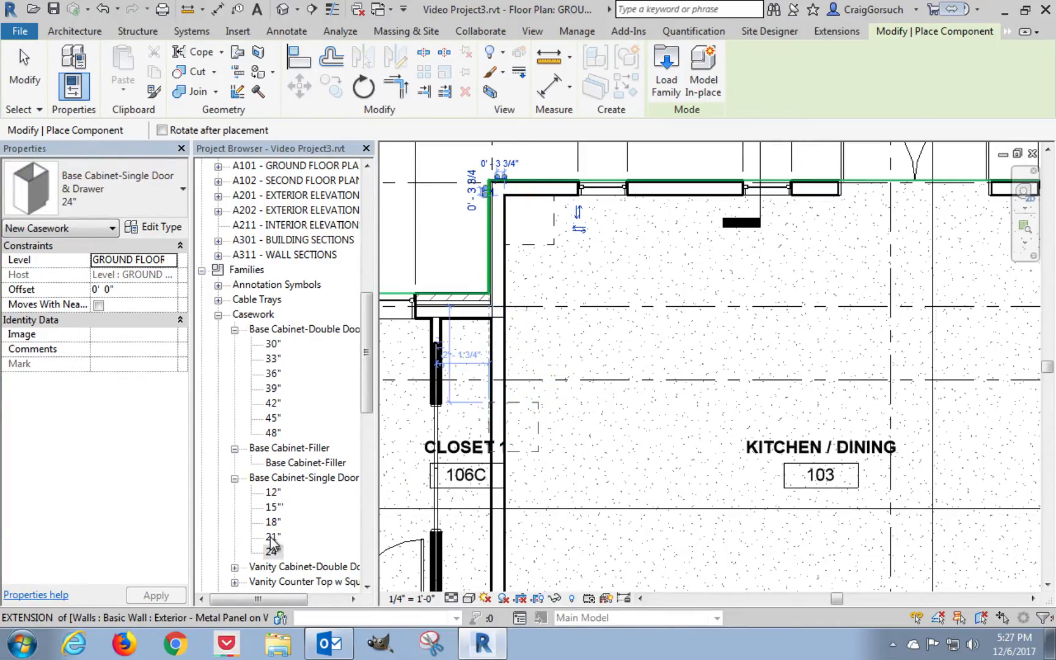
# Place two 30" Base Cabinet-Double Door & 2 Drawer units end to end along the closet-side wall, starting at the 24" corner cabinet.
pyautogui.click(272, 344)
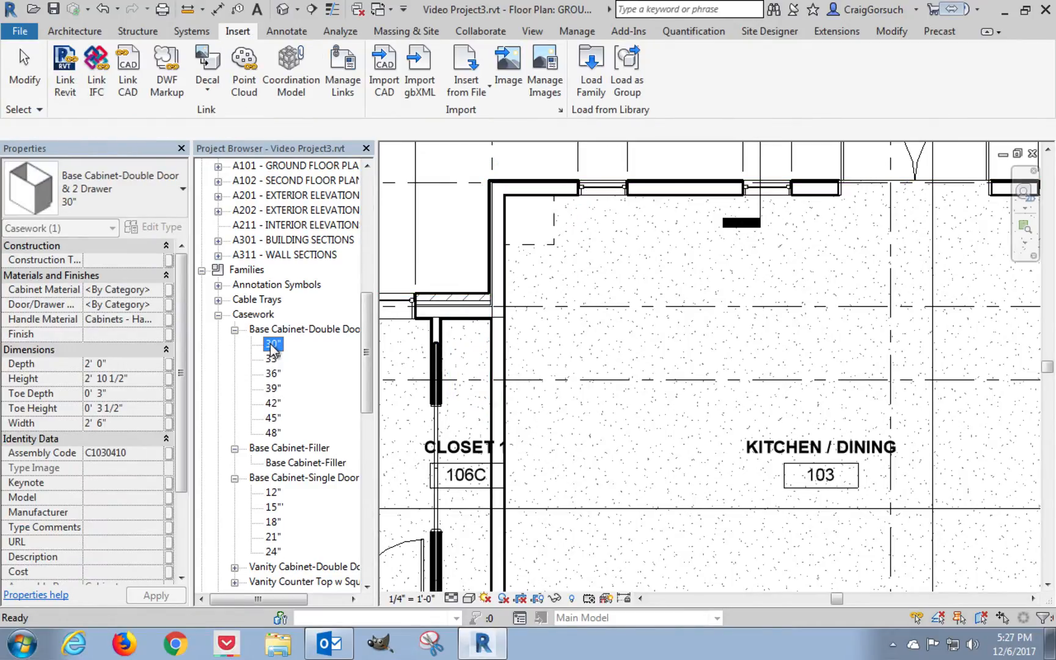
pyautogui.moveTo(271, 344); pyautogui.dragTo(605, 344)
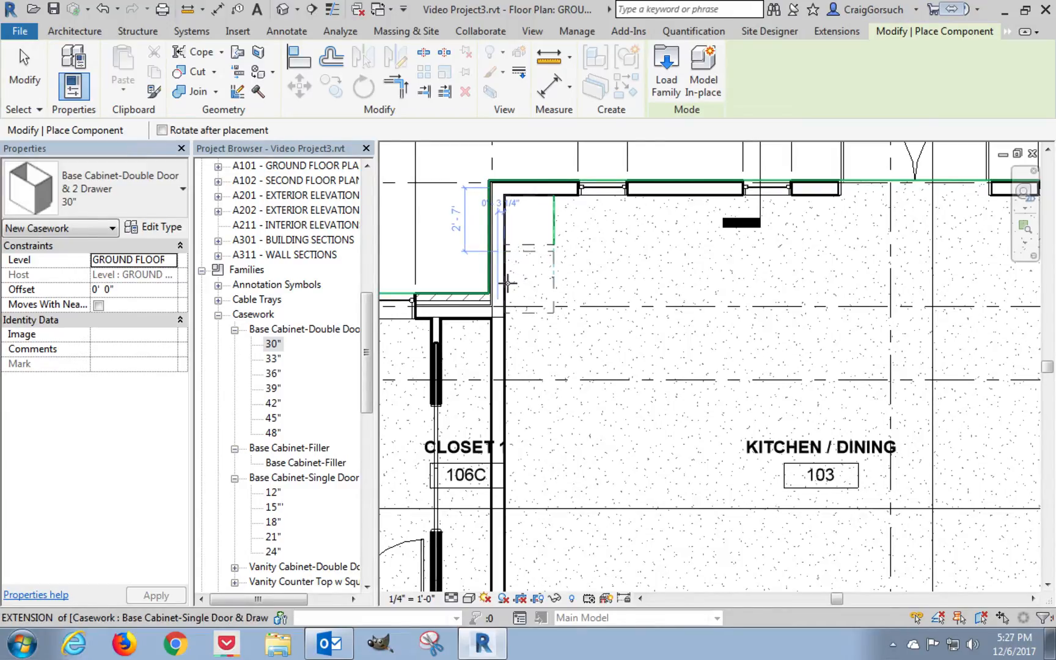
pyautogui.scroll(3, 507, 283)
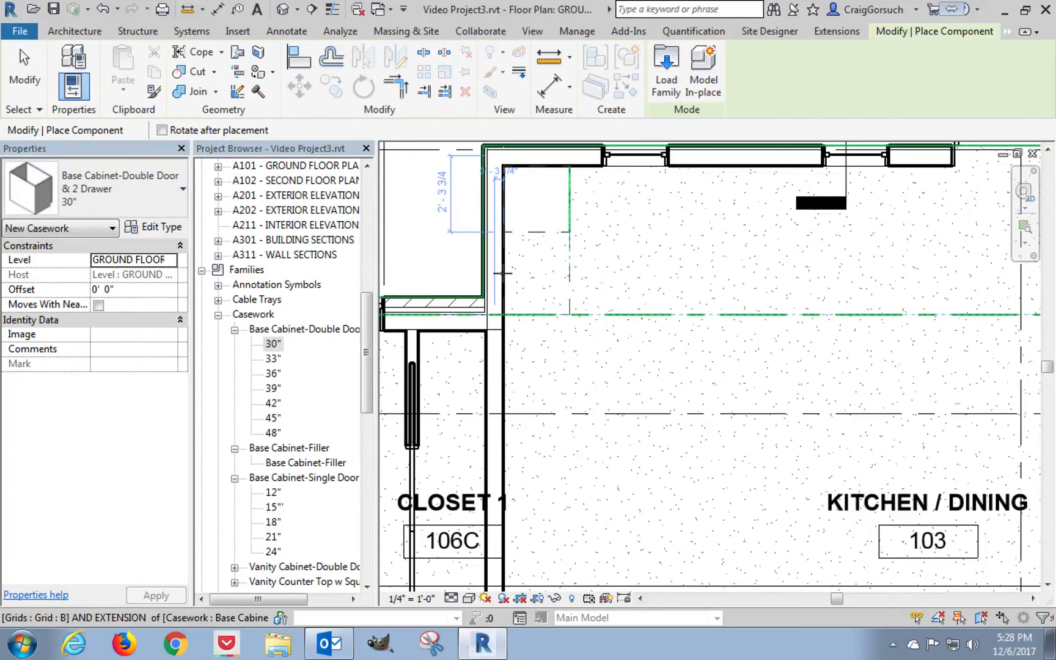
pyautogui.click(502, 272)
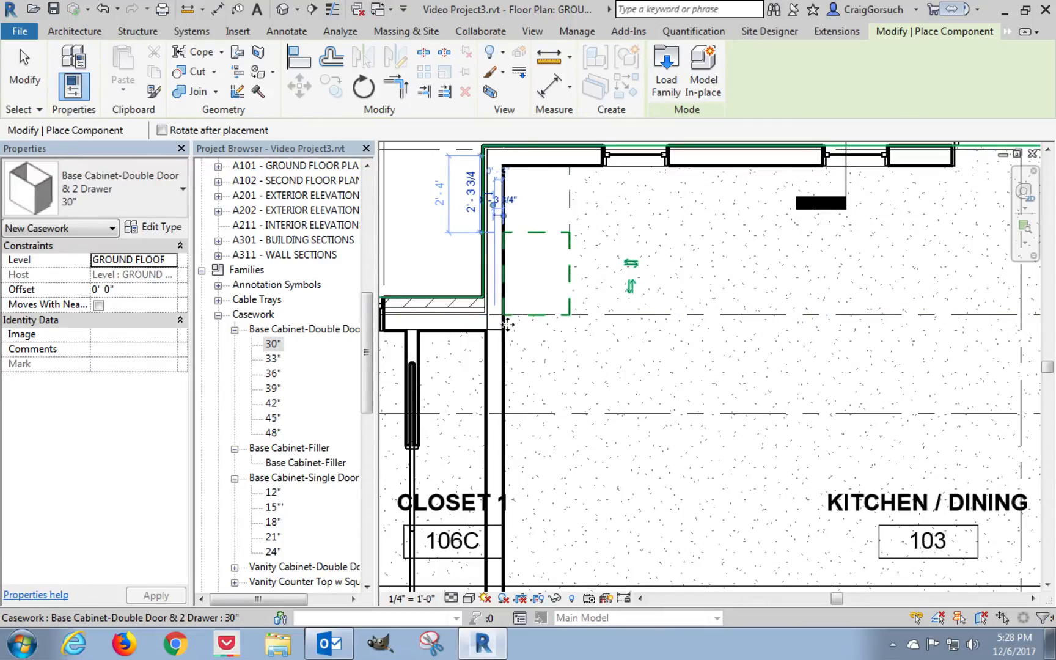
pyautogui.click(505, 357)
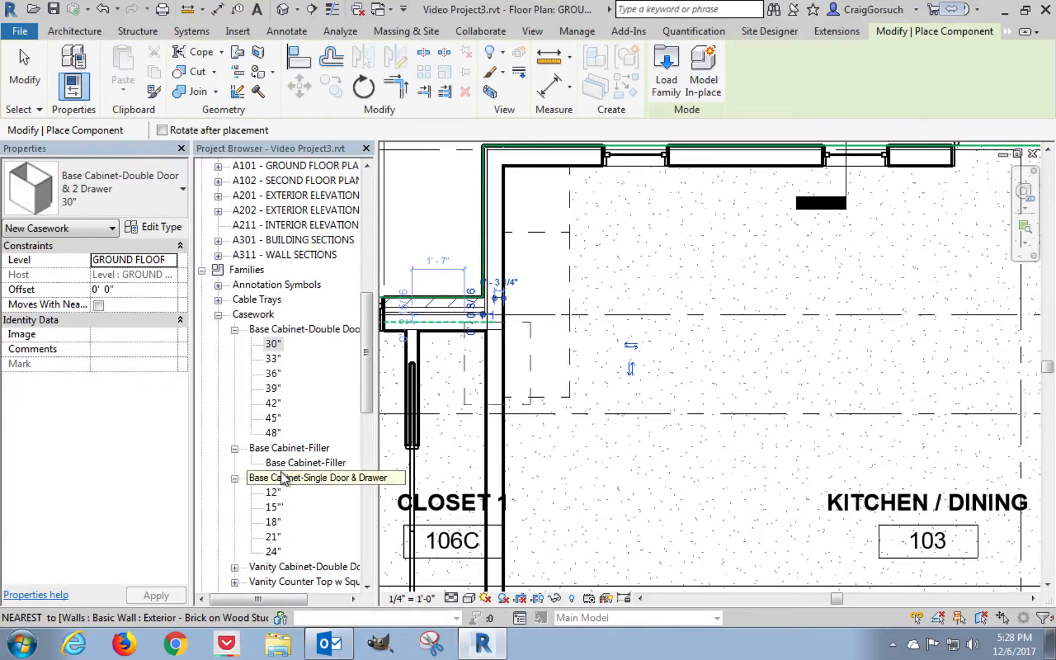
# Place a 21" Base Cabinet-Single Door & Drawer against the closet-side wall at the lower end of the cabinet run.
pyautogui.click(273, 538)
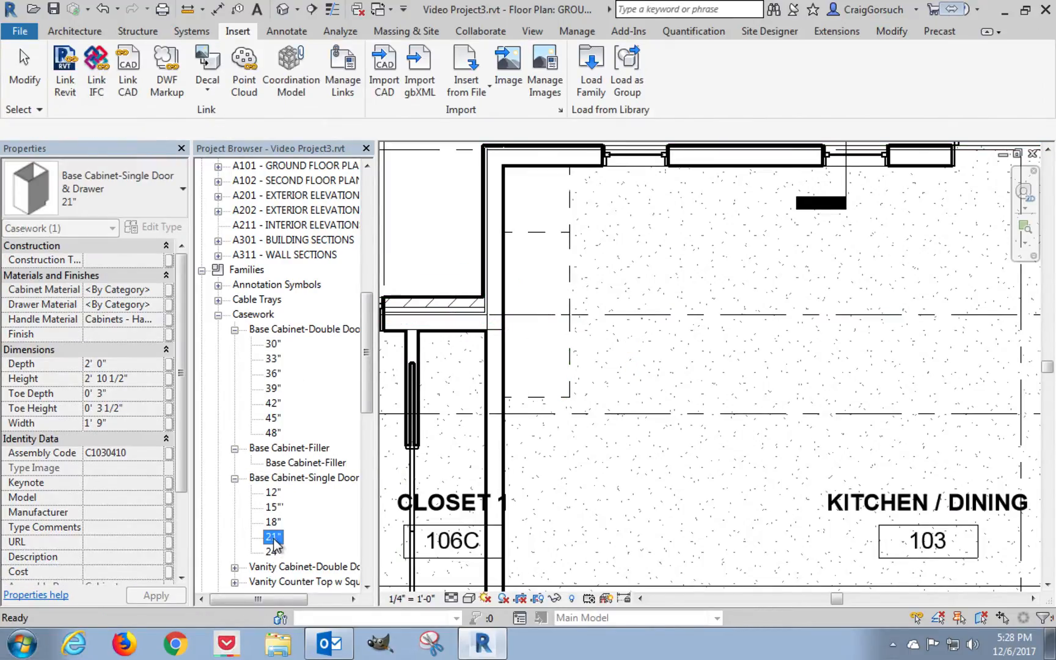
pyautogui.moveTo(273, 543); pyautogui.dragTo(594, 502)
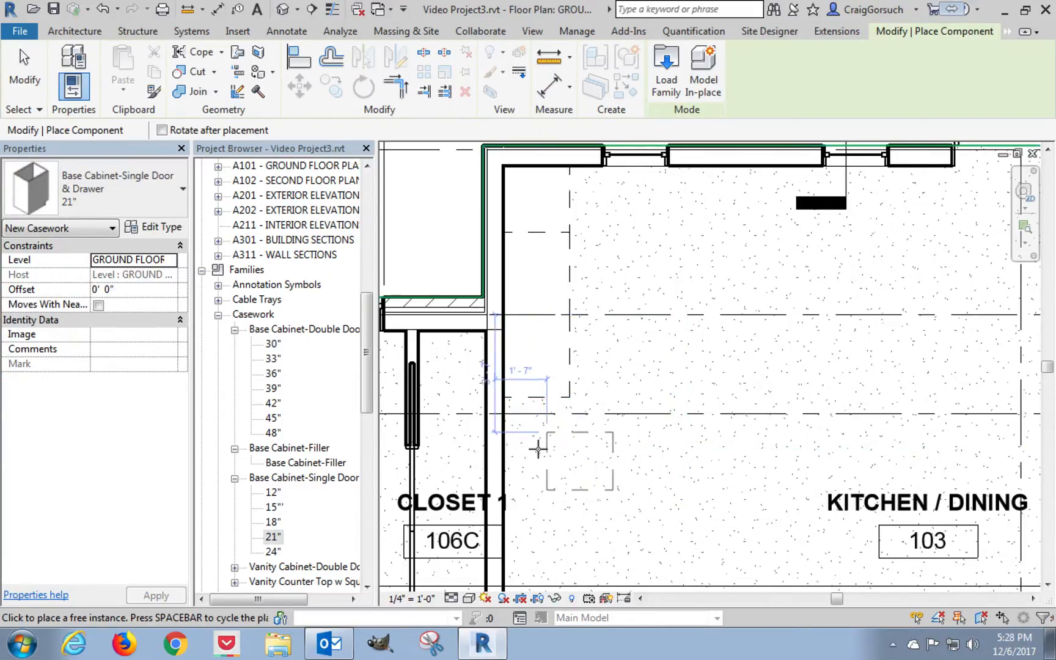
pyautogui.click(505, 427)
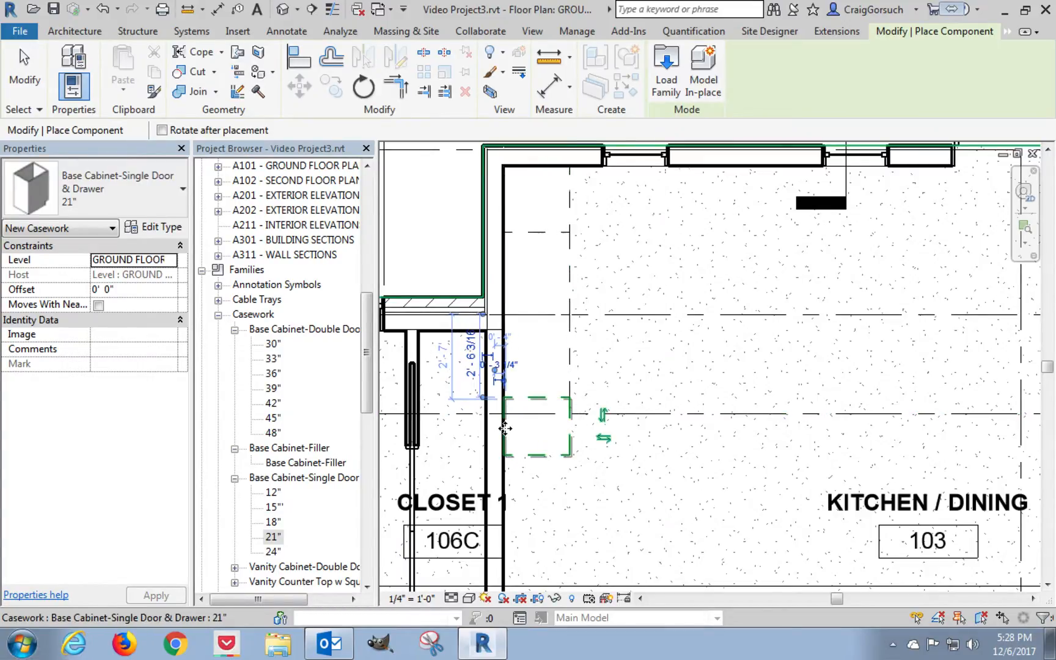
pyautogui.press('Escape')
pyautogui.press('Escape')
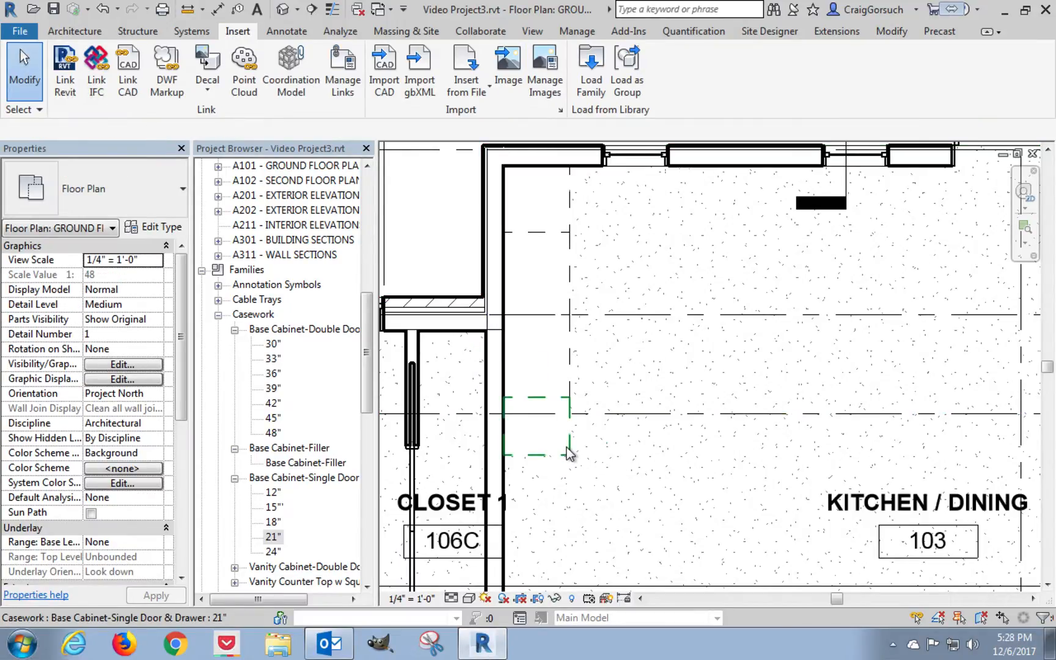
# Move the two 30" cabinets and the 21" cabinet 2' 6" straight down the closet-side wall, away from the 24" corner cabinet.
pyautogui.click(568, 452)
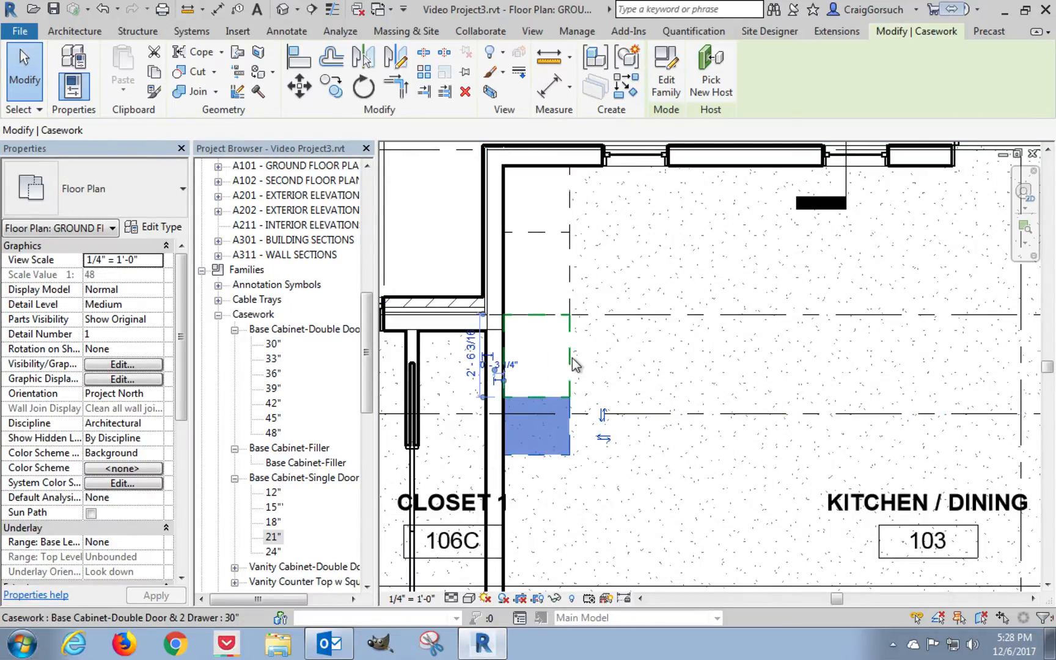
pyautogui.keyDown('ctrl'); pyautogui.click(574, 281); pyautogui.keyUp('ctrl')
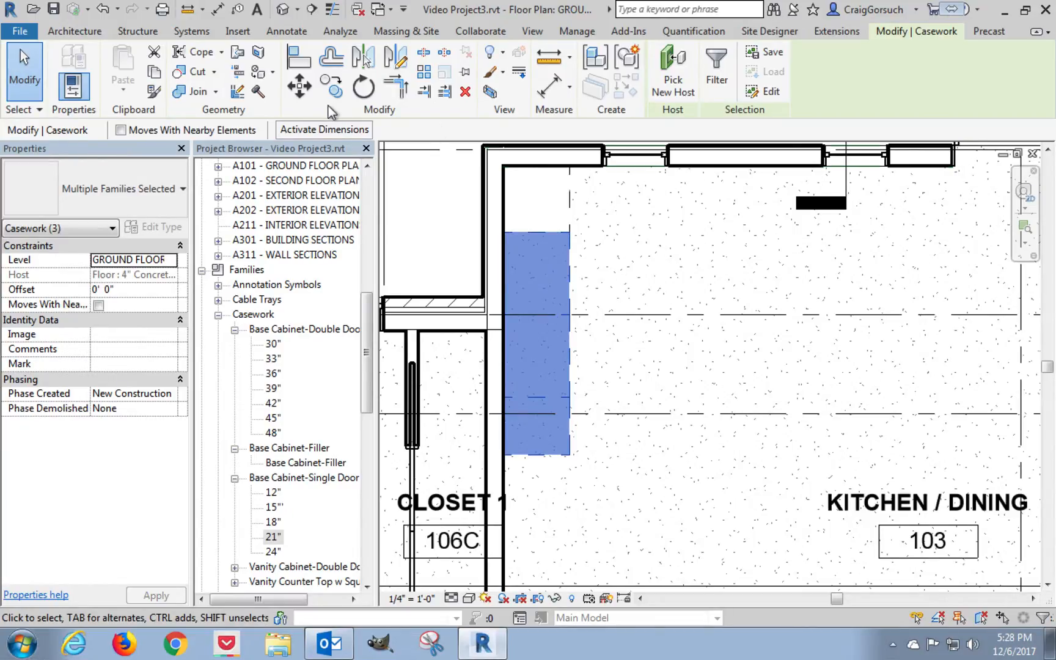
pyautogui.click(302, 92)
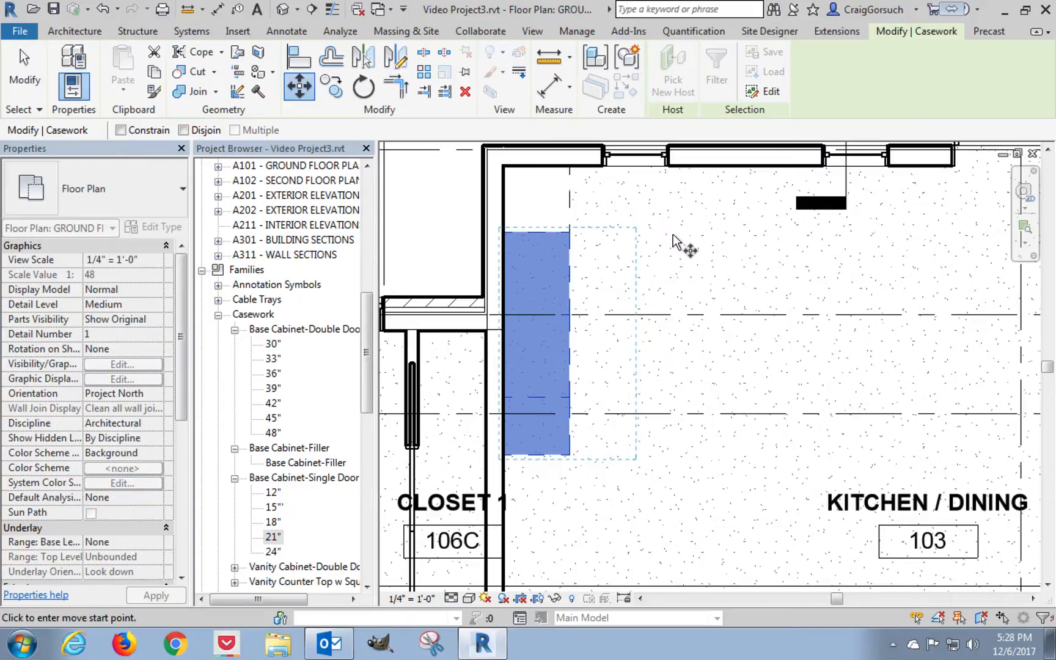
pyautogui.click(695, 211)
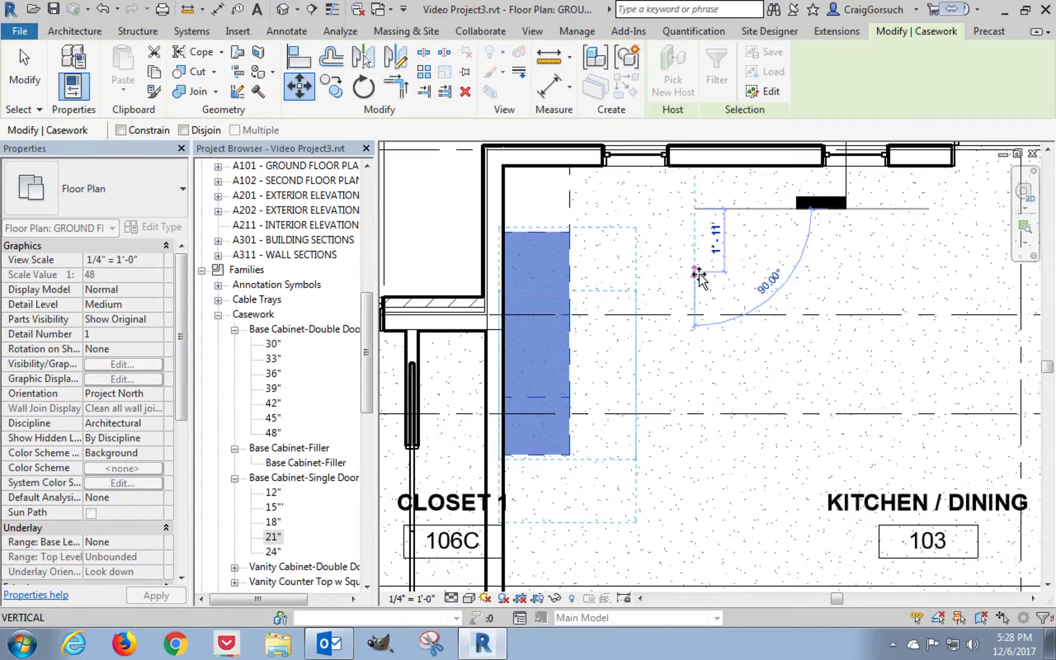
pyautogui.write('2 6')
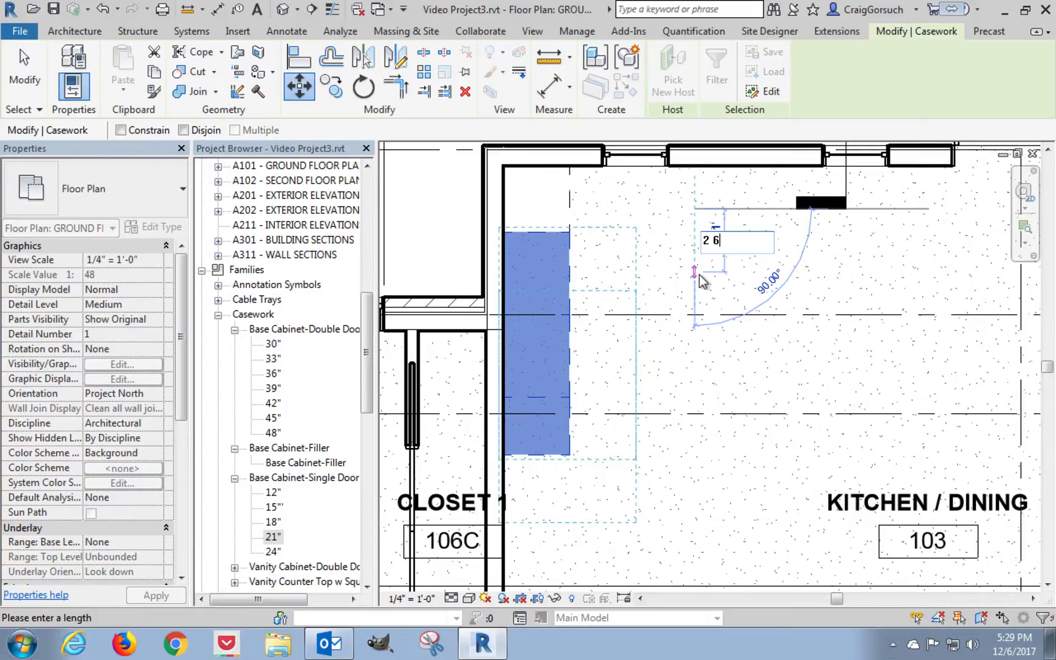
pyautogui.press('Return')
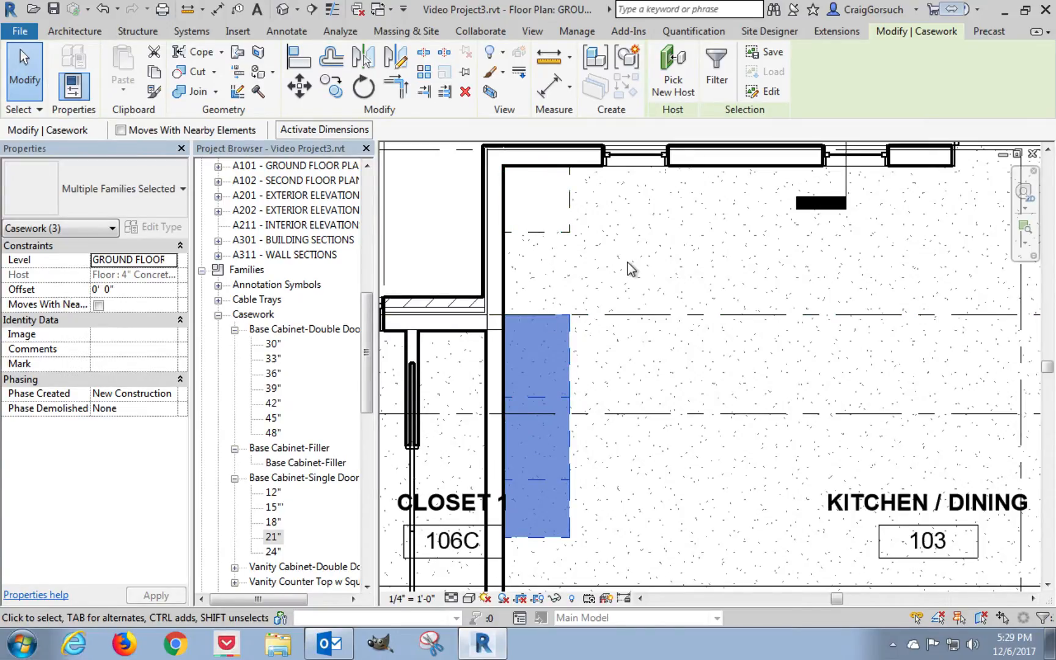
pyautogui.press('Escape')
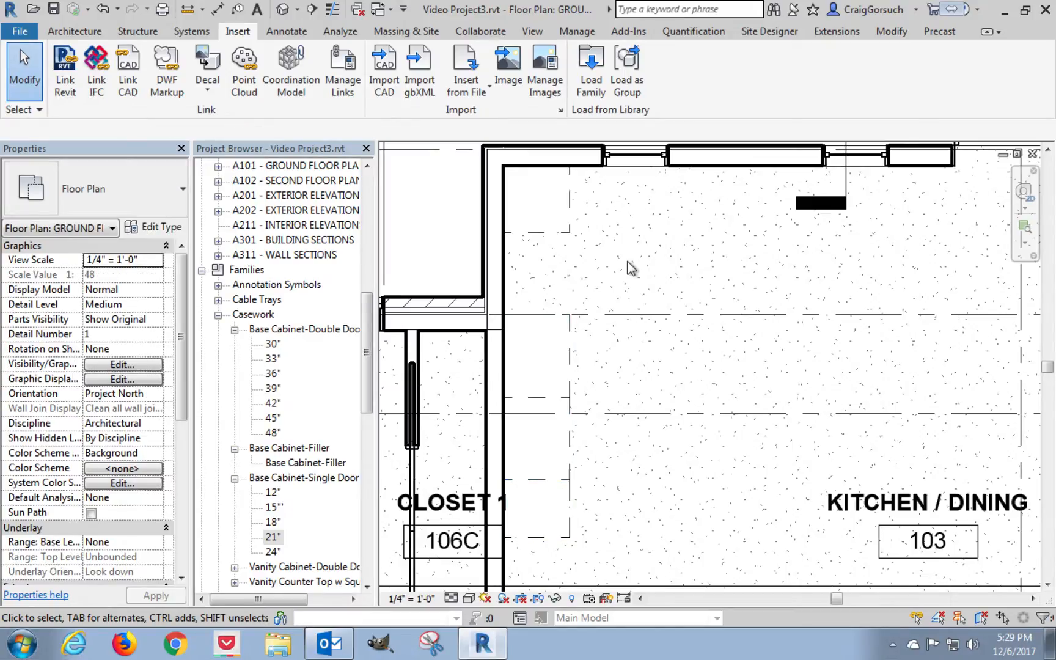
# Draw a vertical Interior - Typical Partition wall about 6' 11" long inside the kitchen, parallel to the closet-side wall.
pyautogui.moveTo(629, 269); pyautogui.dragTo(691, 342, button='middle')
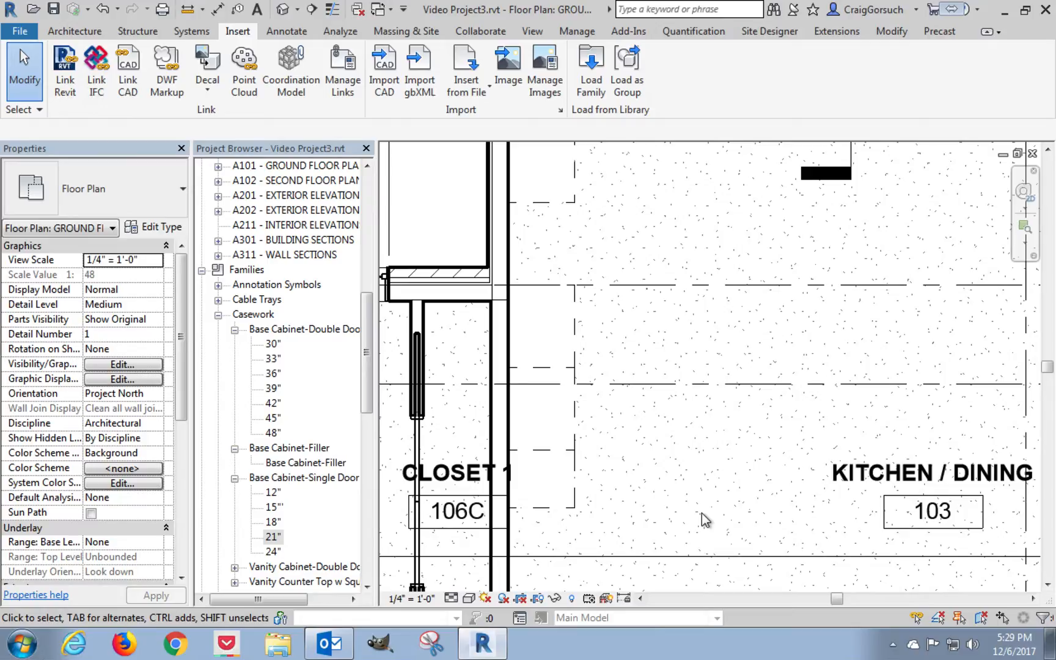
pyautogui.moveTo(708, 462)
pyautogui.mouseDown(button='middle')
pyautogui.moveTo(711, 483)
pyautogui.moveTo(701, 481)
pyautogui.mouseUp(button='middle')
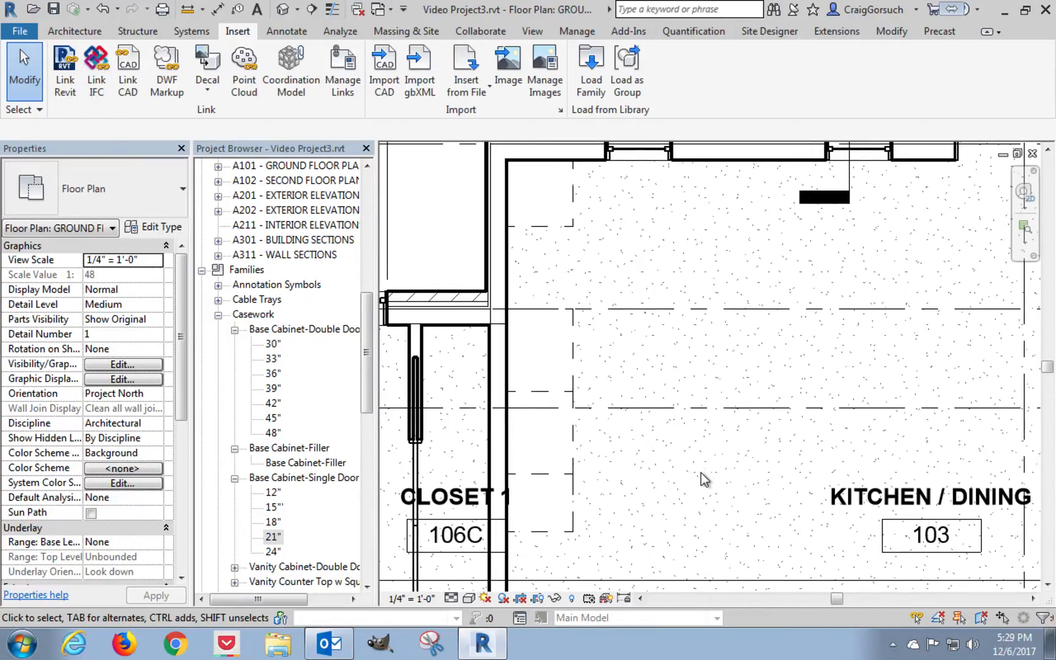
pyautogui.click(421, 345)
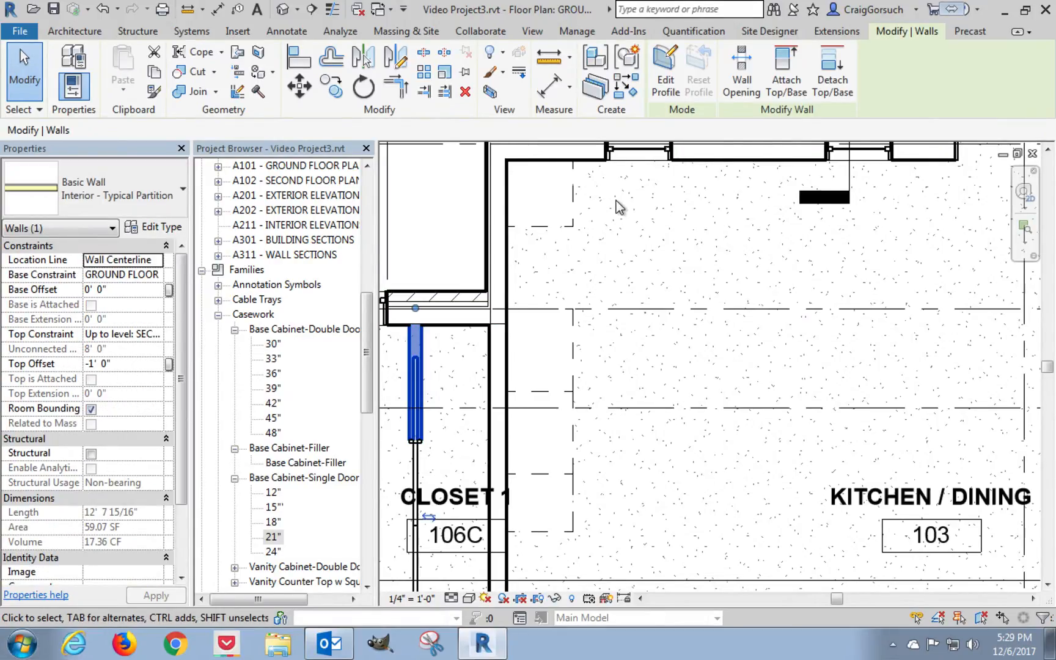
pyautogui.click(630, 92)
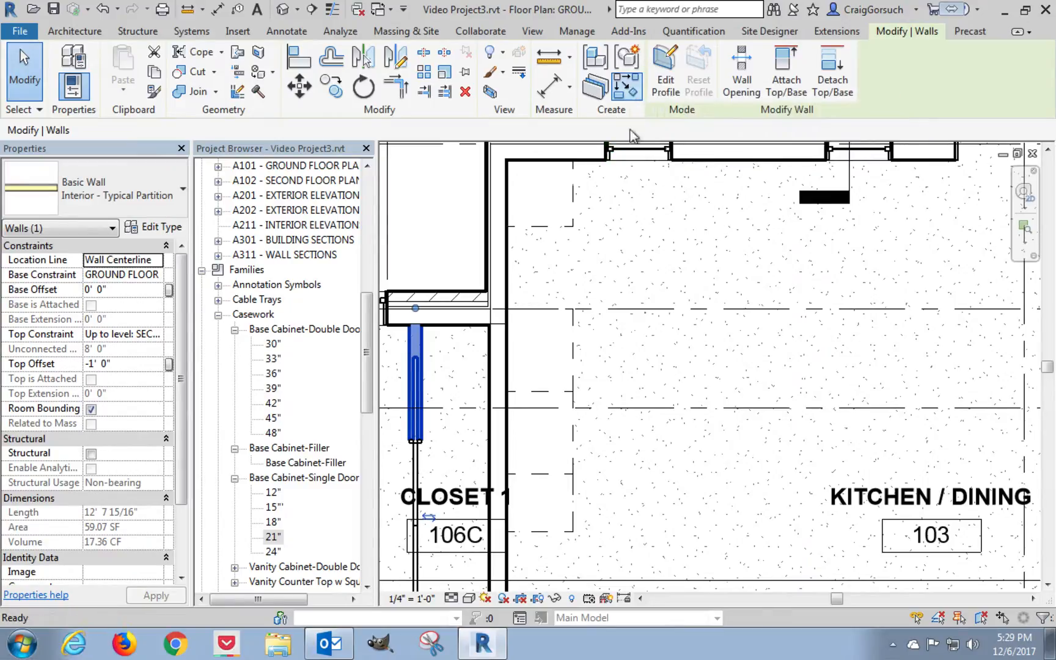
pyautogui.click(786, 269)
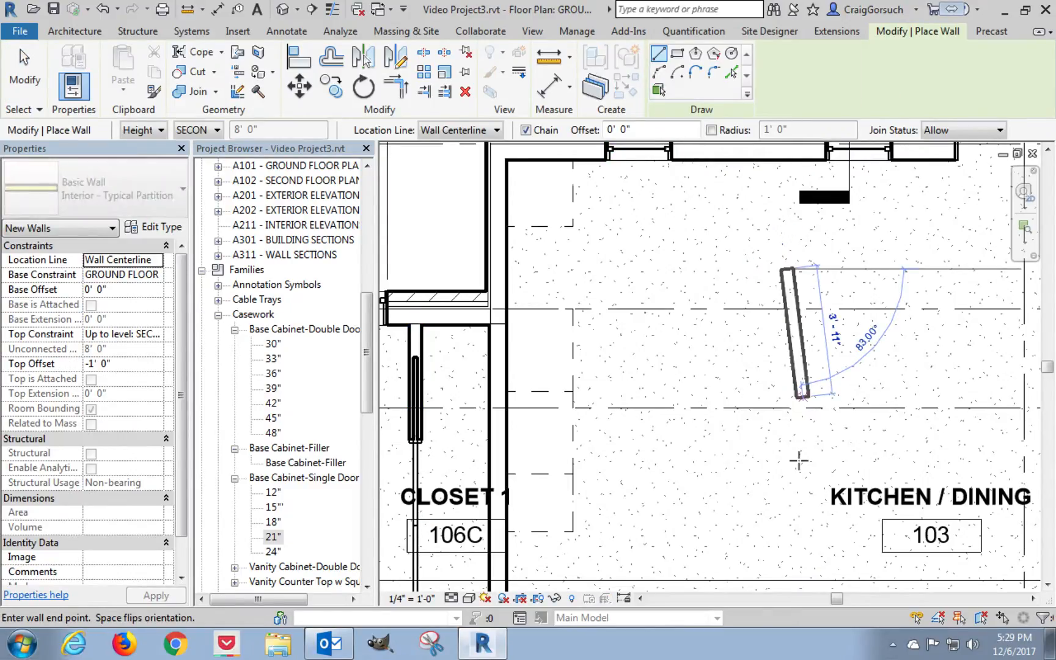
pyautogui.click(787, 497)
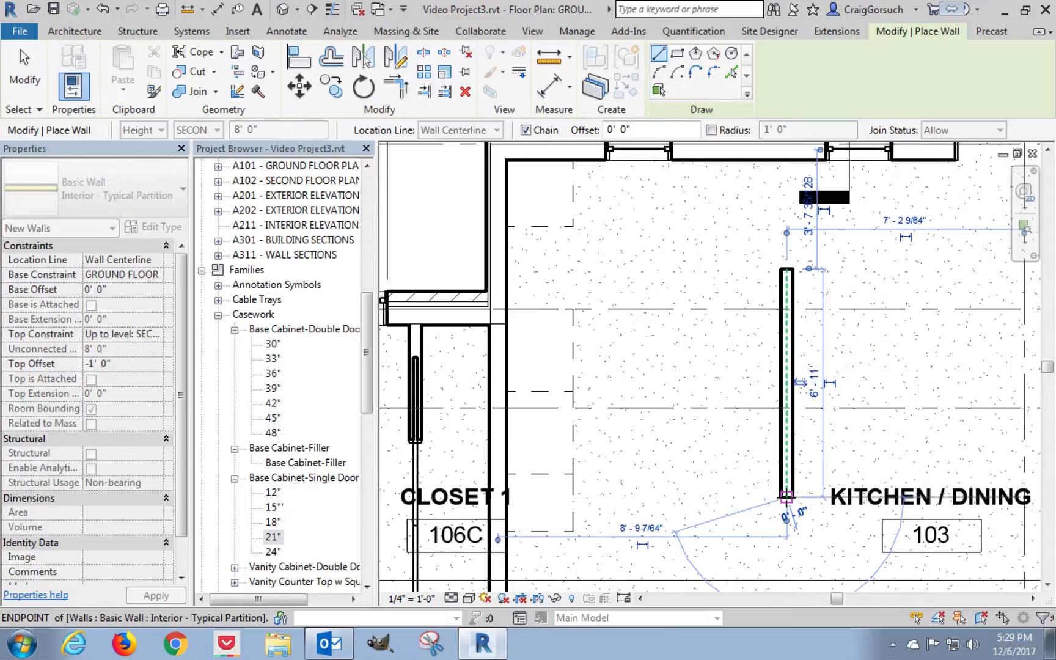
pyautogui.press('Escape')
pyautogui.press('Escape')
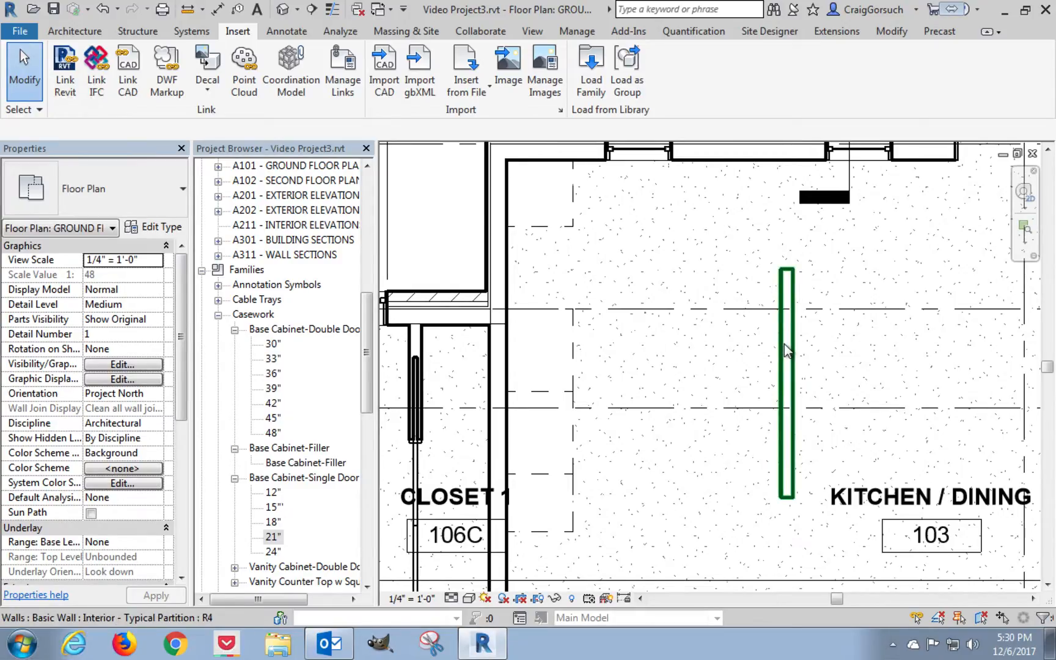
# Draw thin detail lines running 4' horizontally from the 24" corner cabinet's front, then about 11' 1" vertically down the kitchen.
pyautogui.click(292, 33)
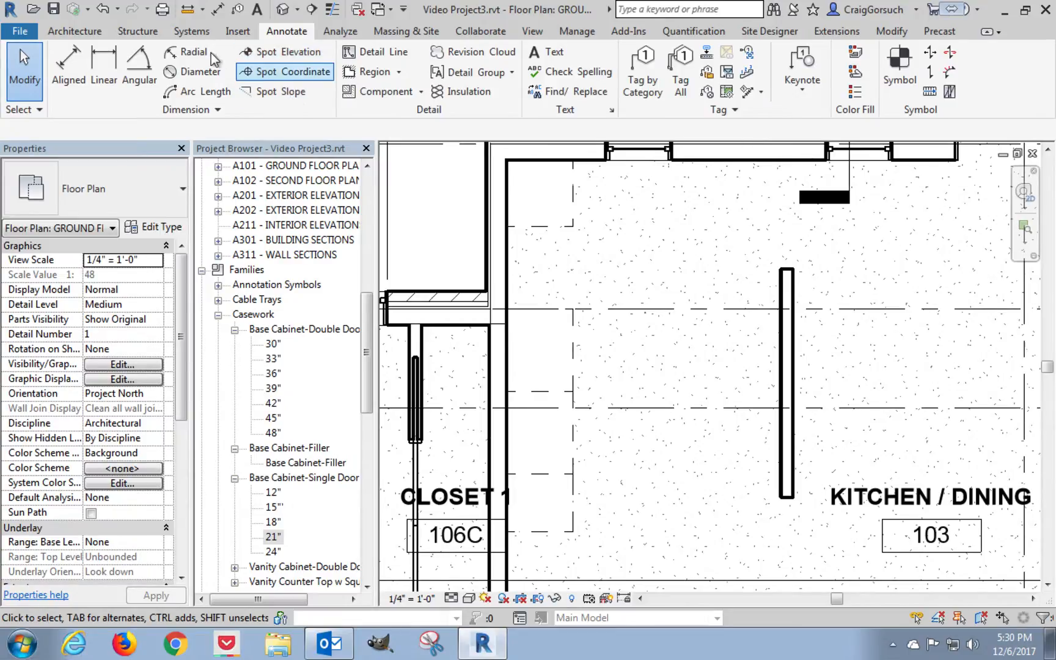
pyautogui.click(382, 53)
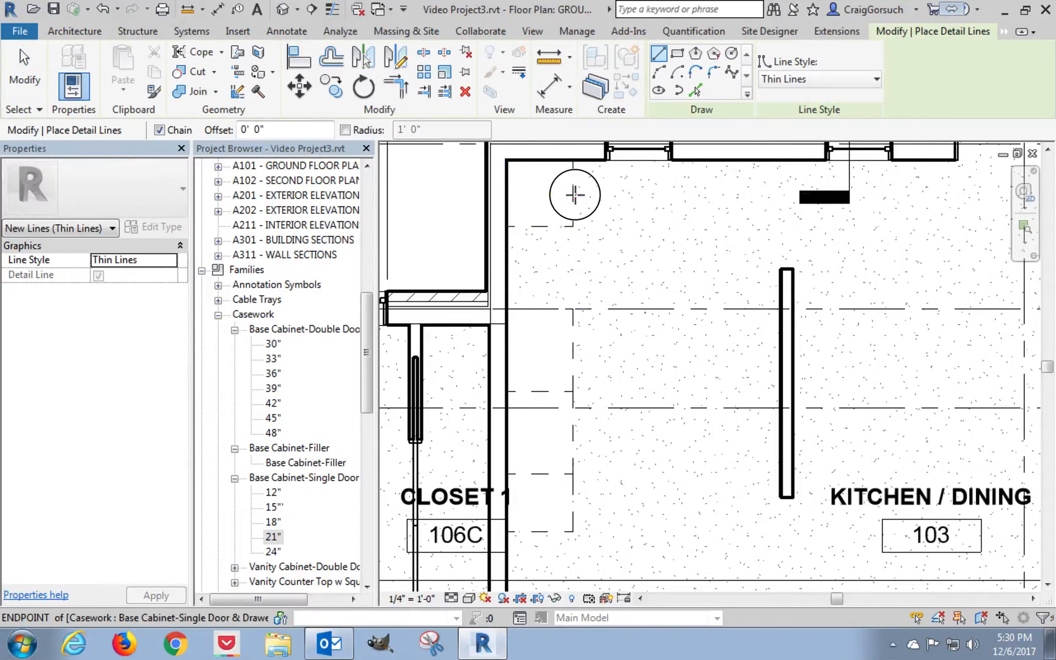
pyautogui.click(575, 193)
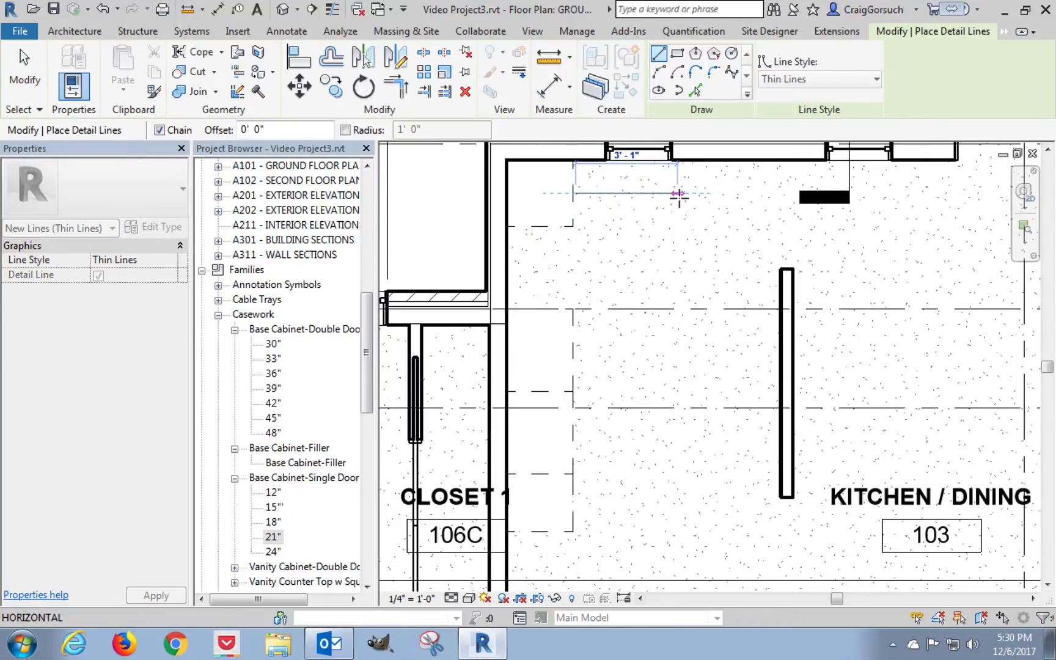
pyautogui.write('4')
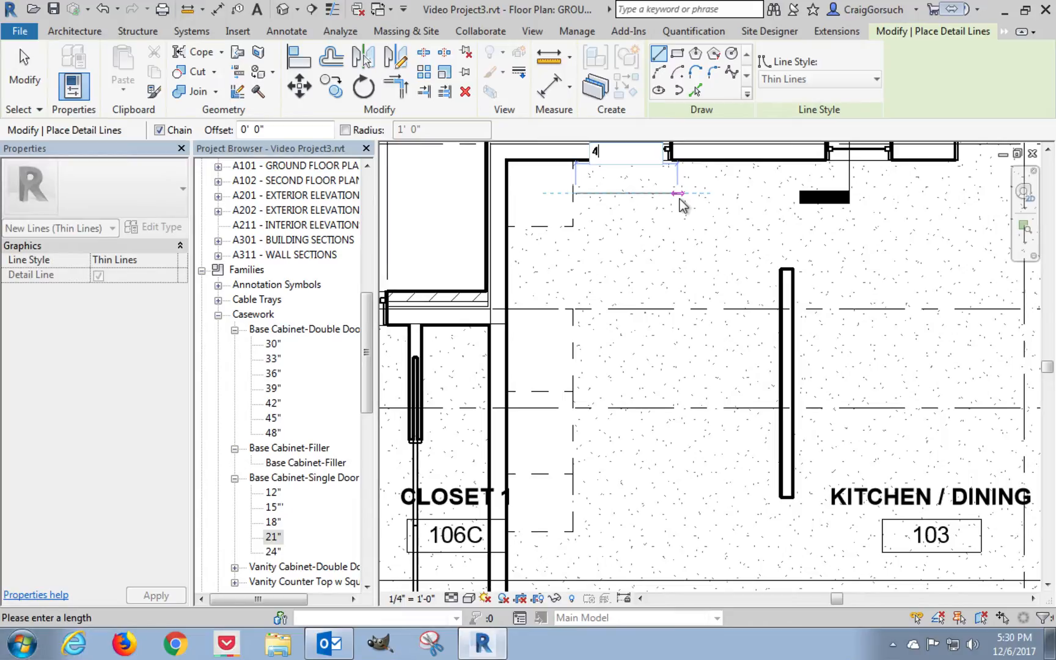
pyautogui.press('Return')
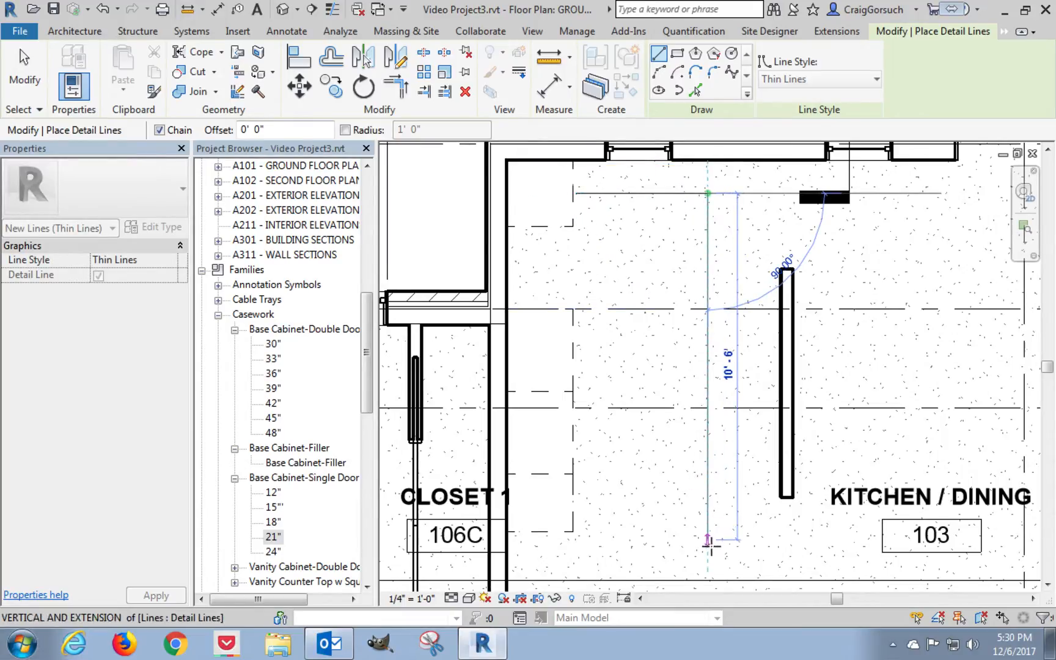
pyautogui.click(709, 557)
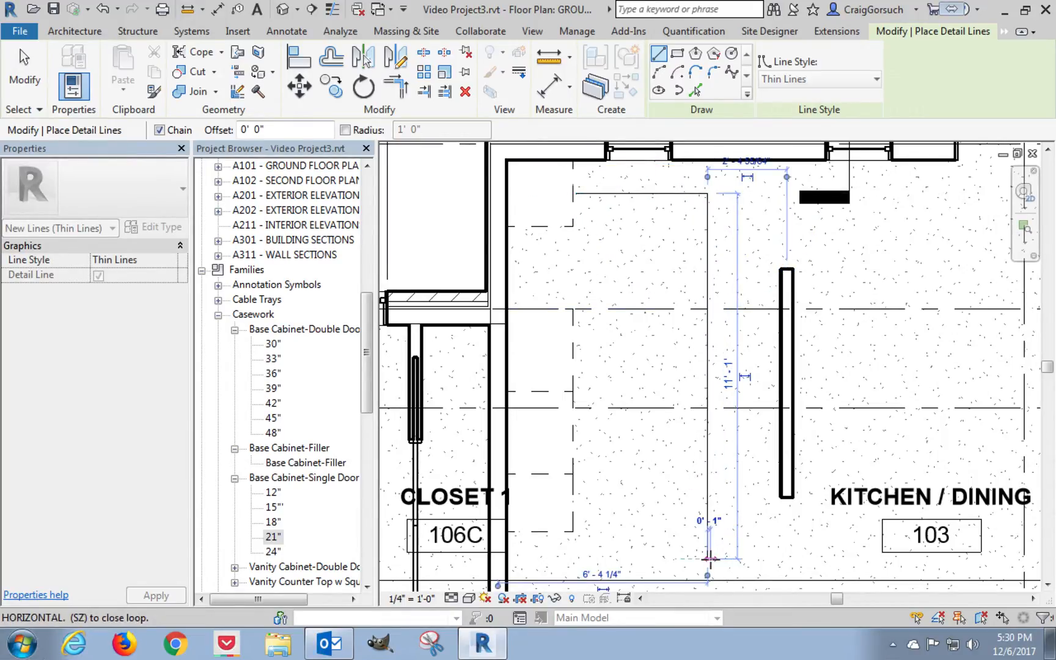
pyautogui.press('Escape')
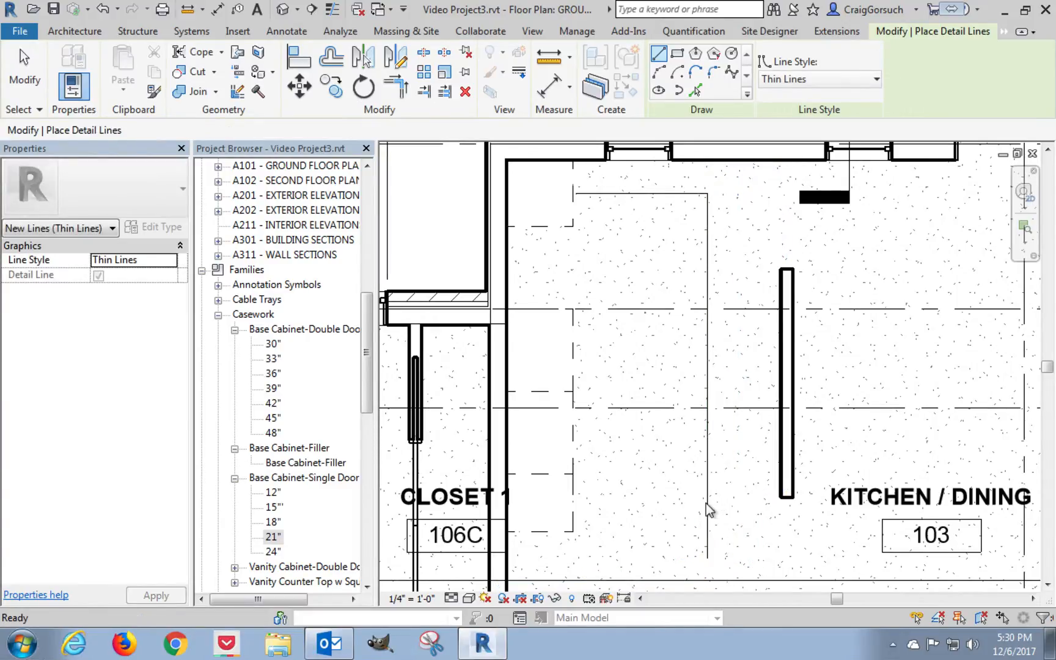
pyautogui.press('Escape')
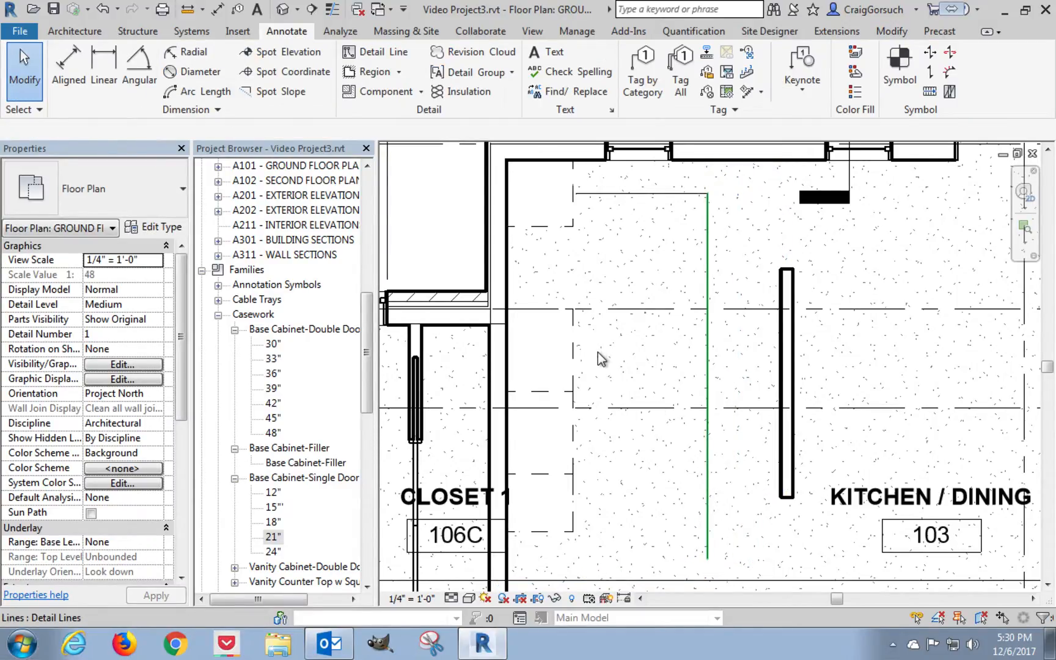
# Place a 36" Base Cabinet-Double Door & 2 Drawer, rotated to align with the vertical detail line, beside the partition and below grid B.
pyautogui.click(273, 374)
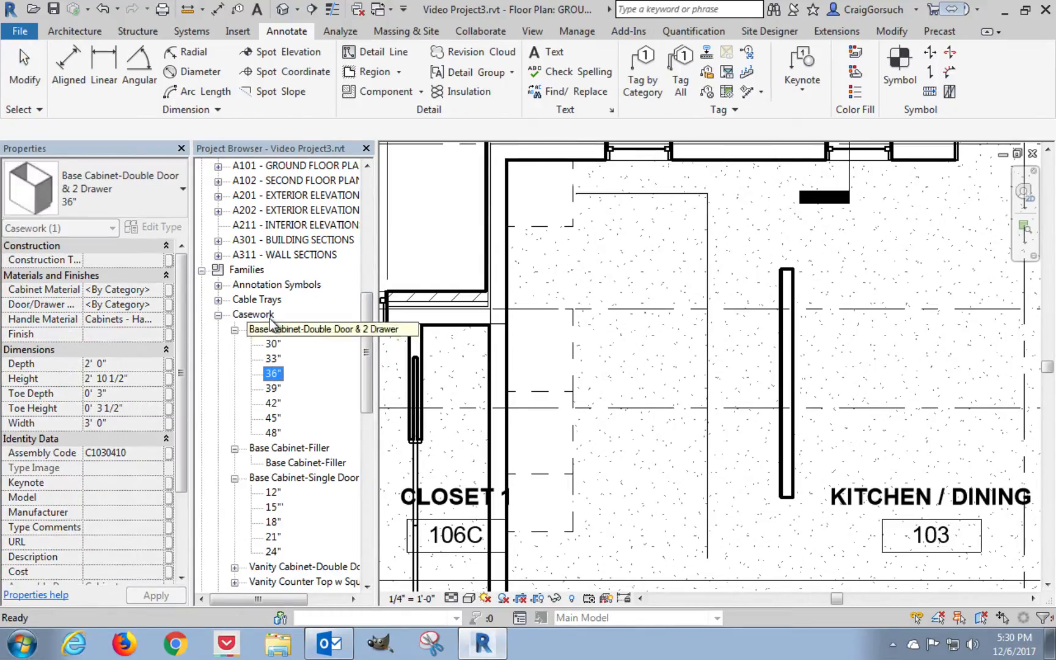
pyautogui.moveTo(272, 378); pyautogui.dragTo(817, 345)
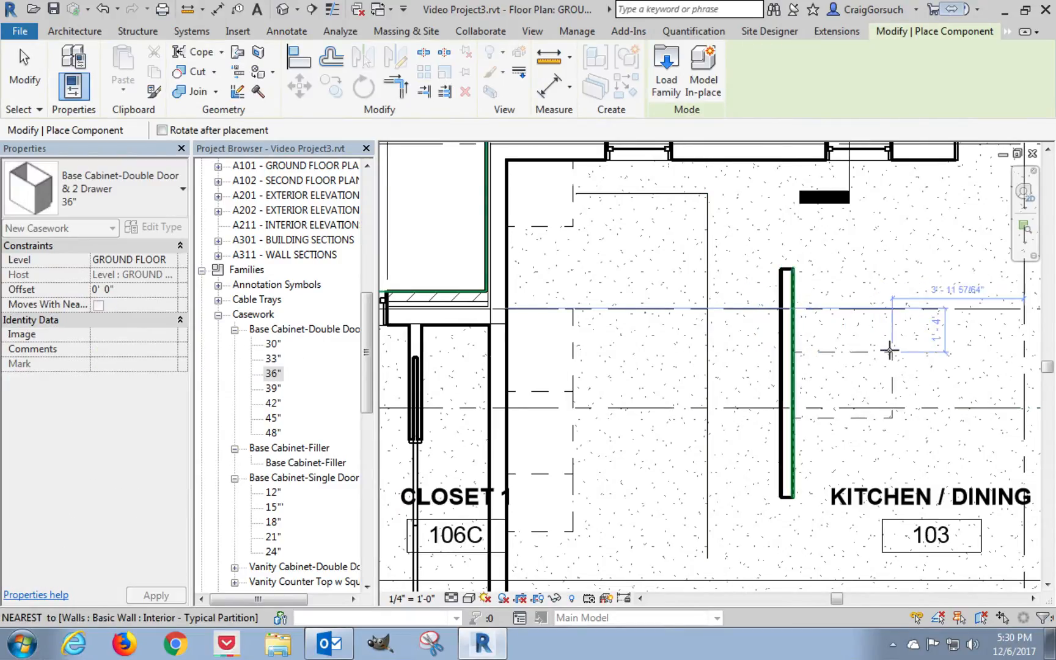
pyautogui.press('space')
pyautogui.press('space')
pyautogui.press('space')
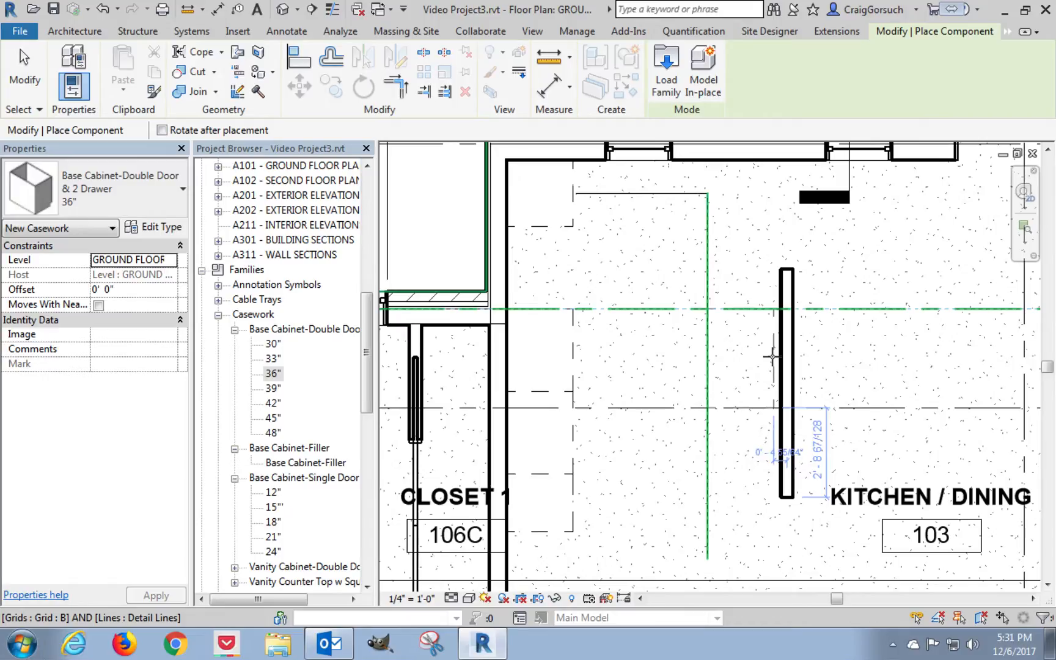
pyautogui.click(772, 356)
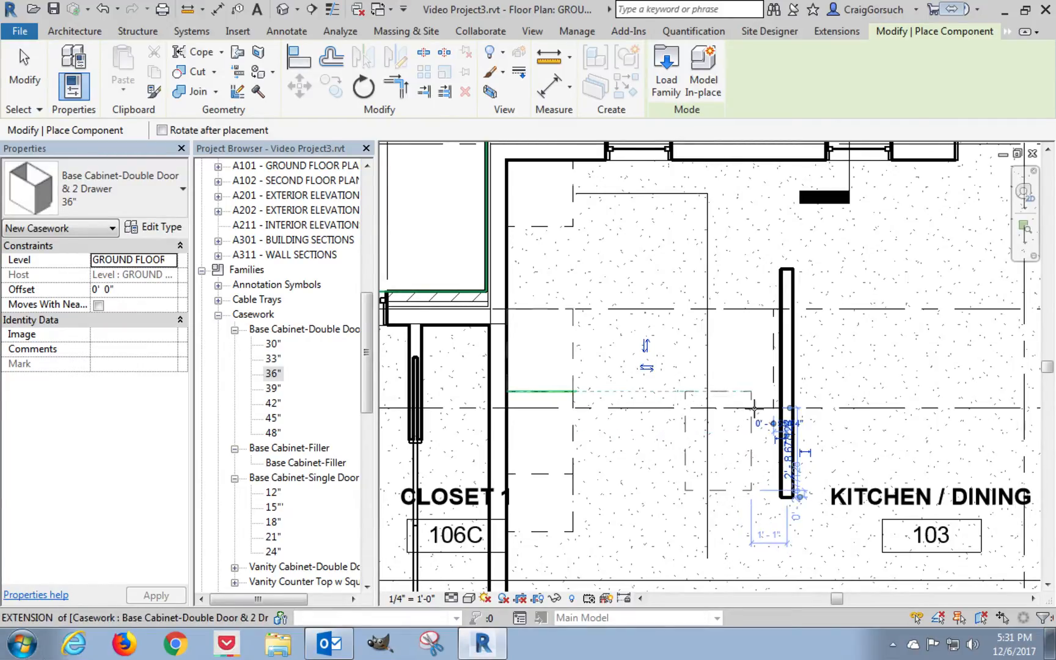
# Place a 24" Base Cabinet-Single Door & Drawer, rotated to align with the vertical detail line, directly above the 36" cabinet.
pyautogui.click(273, 552)
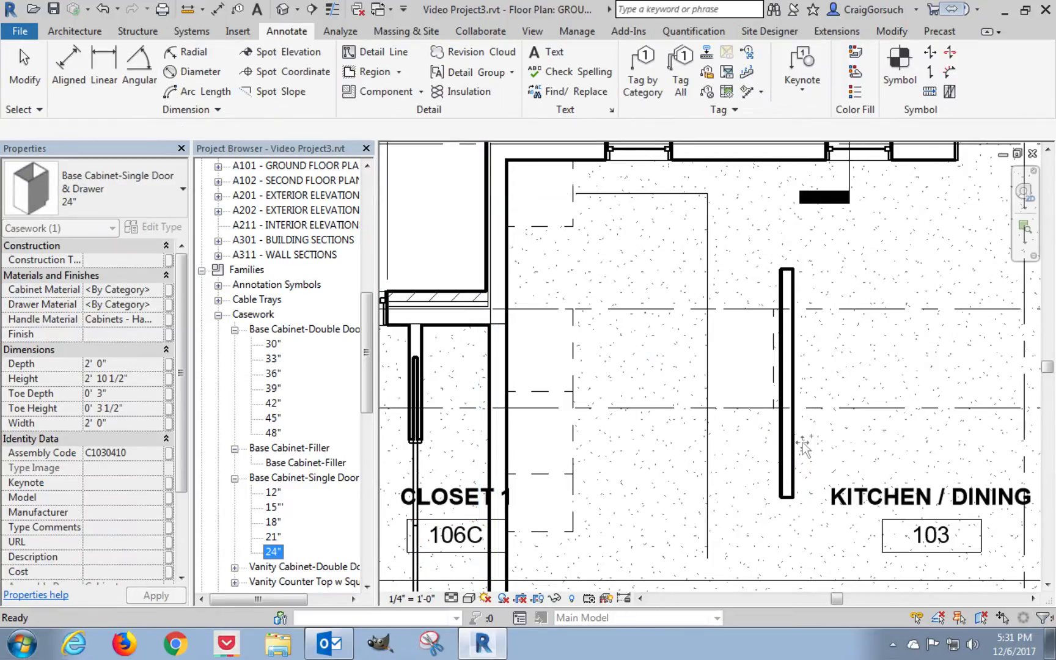
pyautogui.moveTo(803, 449); pyautogui.dragTo(861, 431)
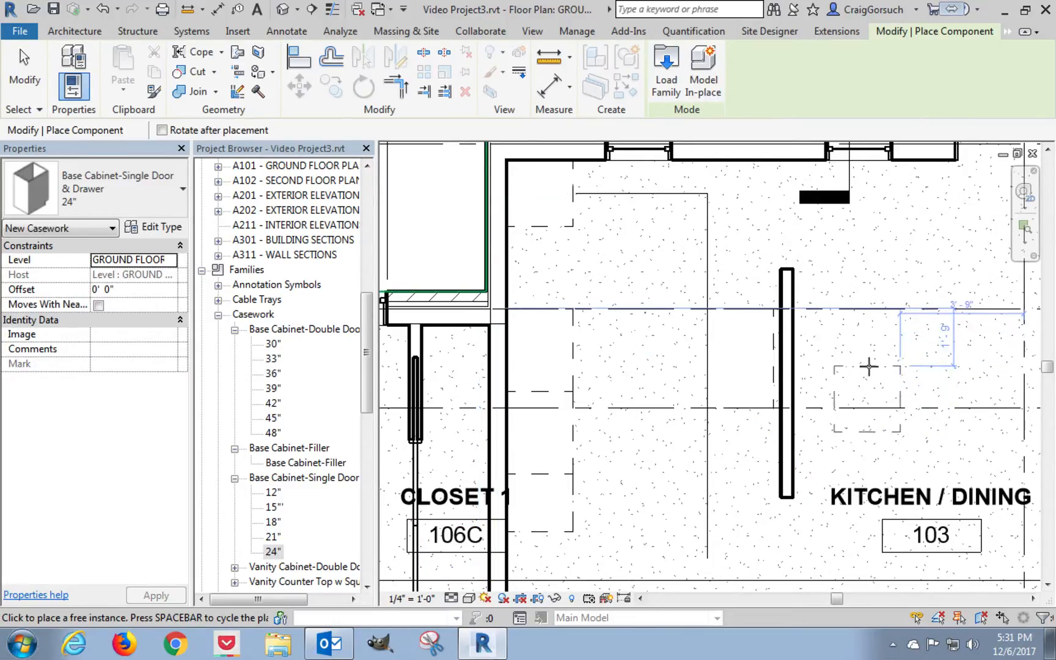
pyautogui.press('space')
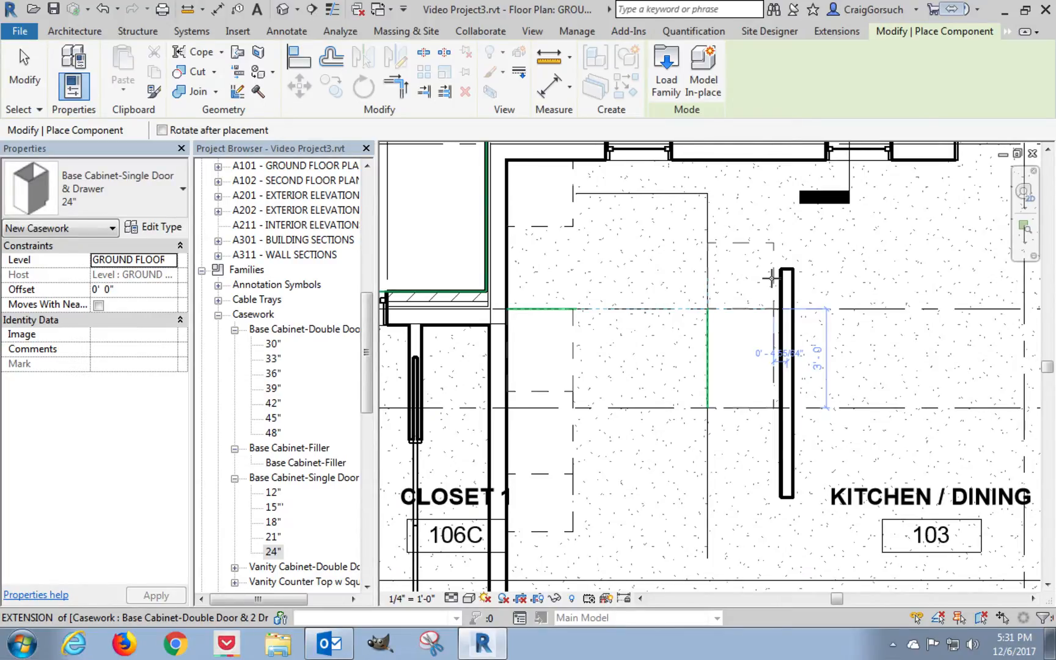
pyautogui.click(771, 278)
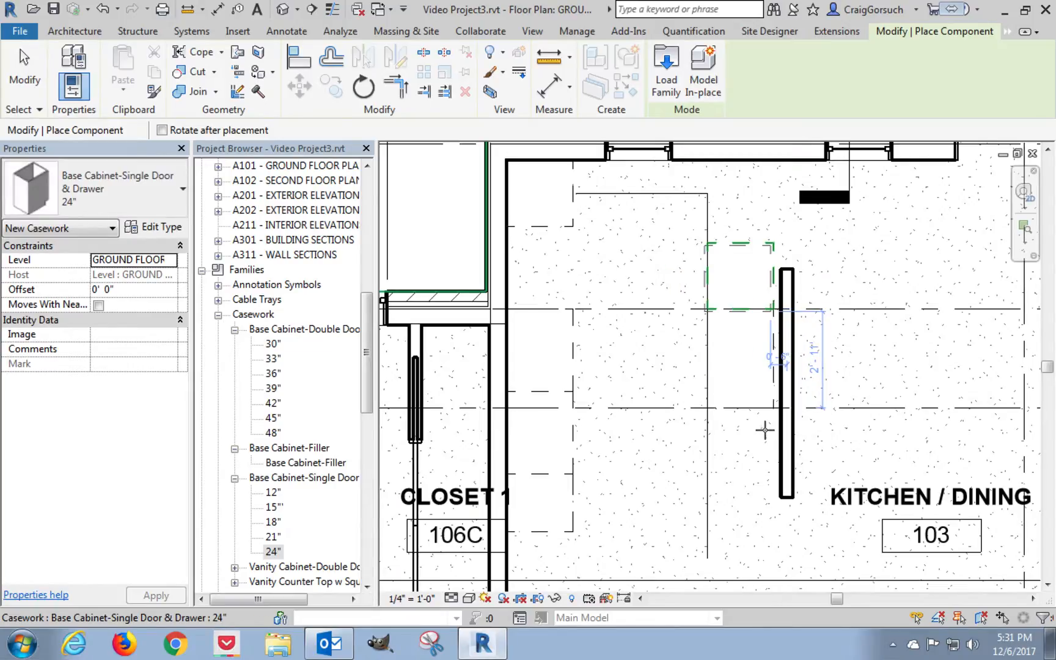
pyautogui.press('Escape')
pyautogui.press('Escape')
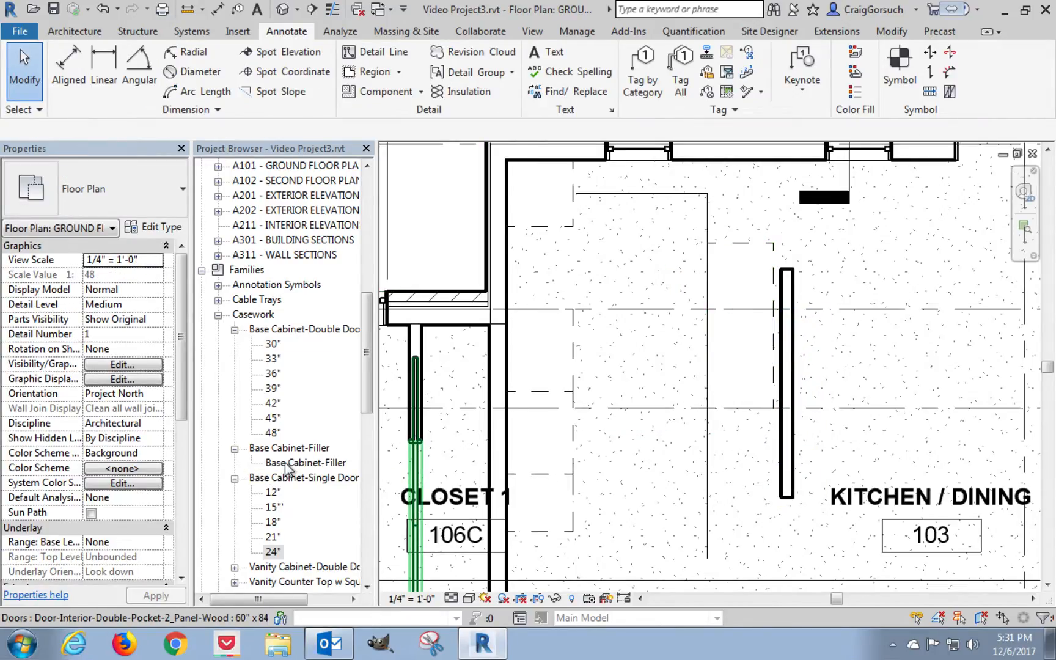
# Place a Base Cabinet-Filler below the 36" island cabinet, rotated to span from the vertical detail line toward the partition.
pyautogui.moveTo(285, 462); pyautogui.dragTo(632, 469)
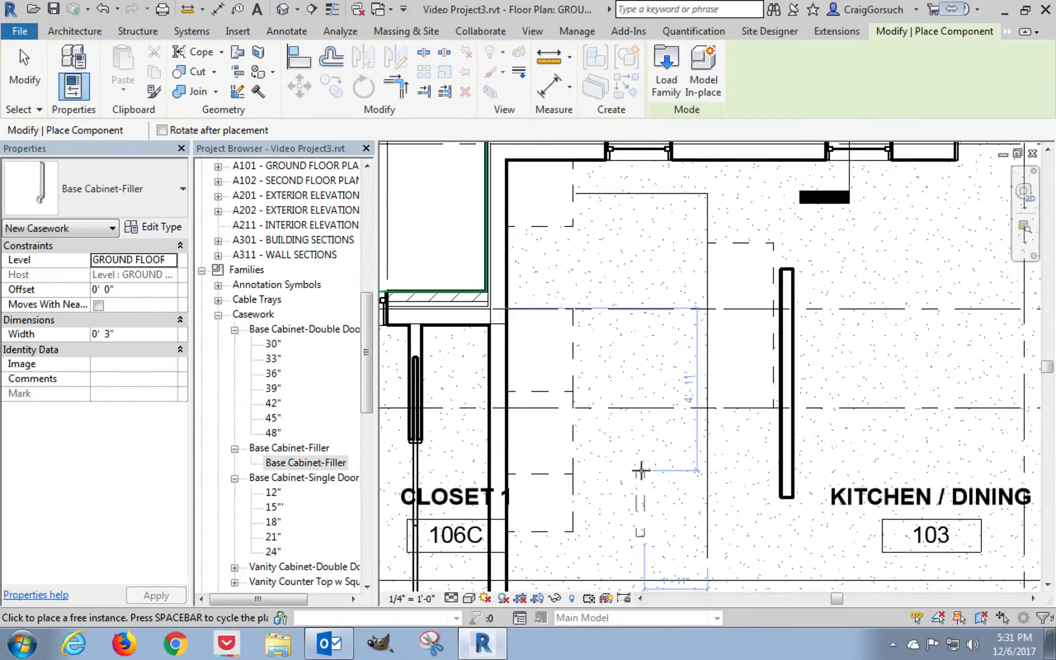
pyautogui.press('space')
pyautogui.press('space')
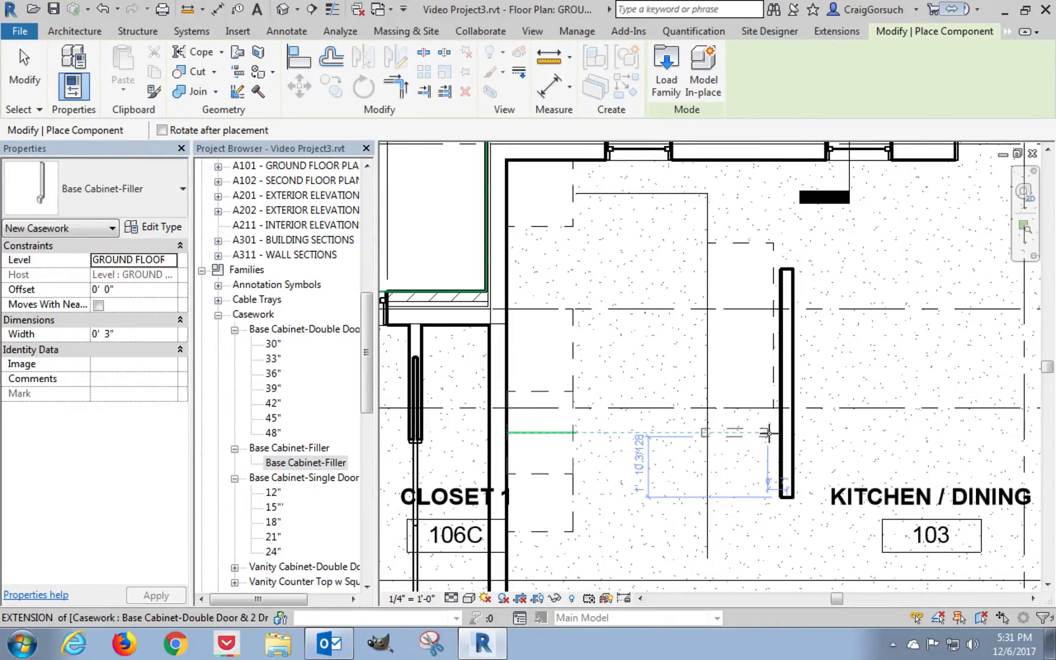
pyautogui.click(771, 433)
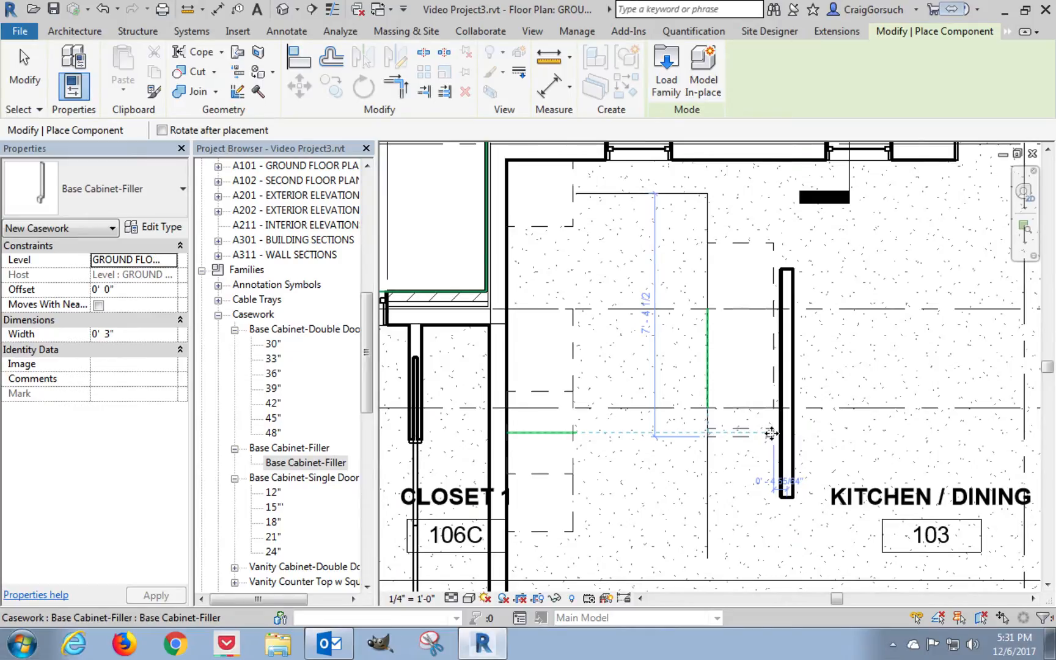
pyautogui.scroll(5, 770, 433)
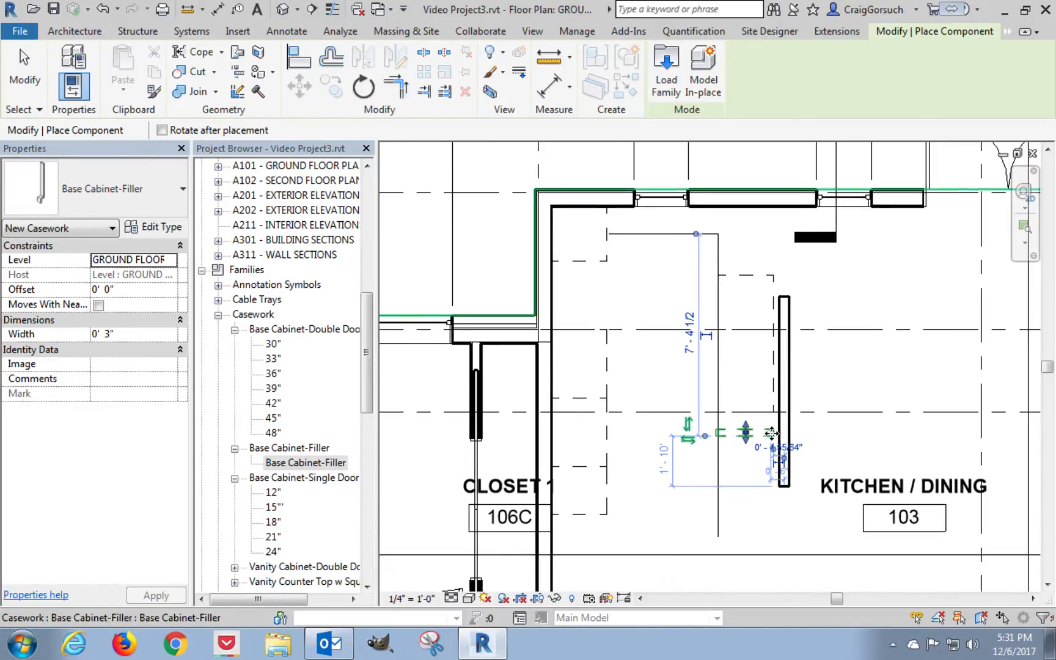
pyautogui.press('Escape')
pyautogui.press('Escape')
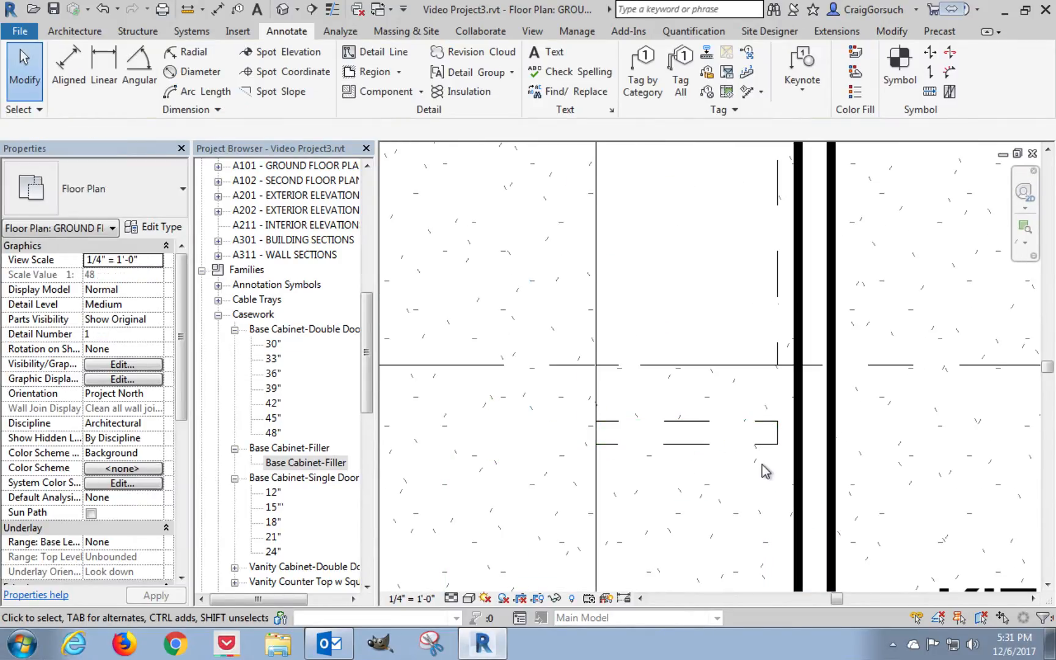
# Set the width of the filler below the 36" island cabinet to 0' 1 1/2".
pyautogui.click(761, 450)
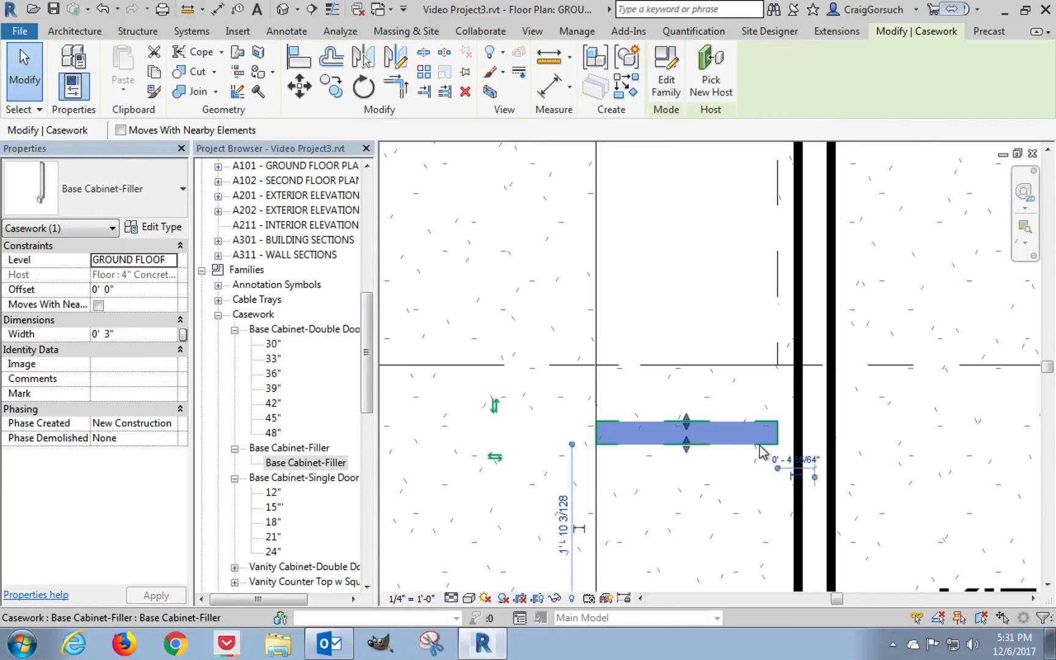
pyautogui.click(135, 333)
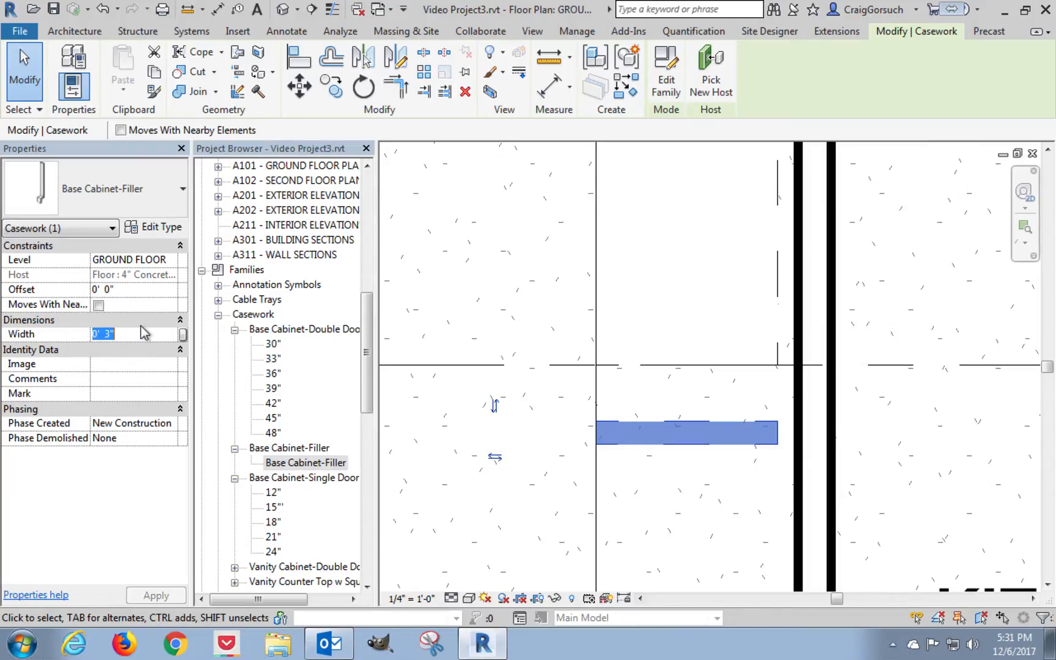
pyautogui.write('0 1 1/2')
pyautogui.press('Return')
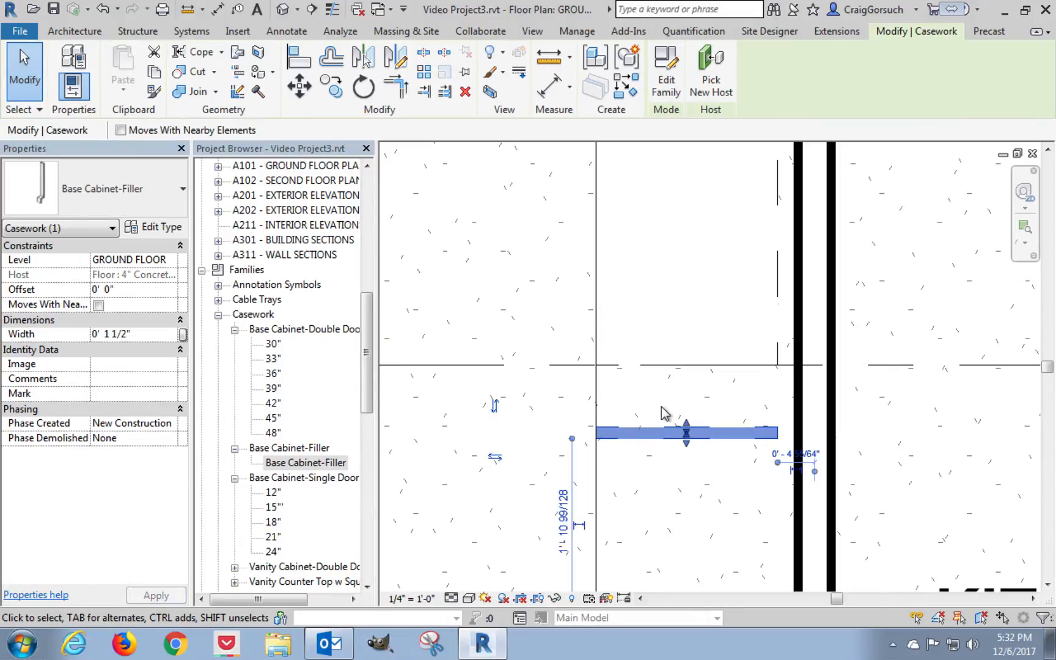
# Move the filler up against the 36" cabinet's lower edge, and from there 2' straight down to leave an appliance-width gap.
pyautogui.click(298, 85)
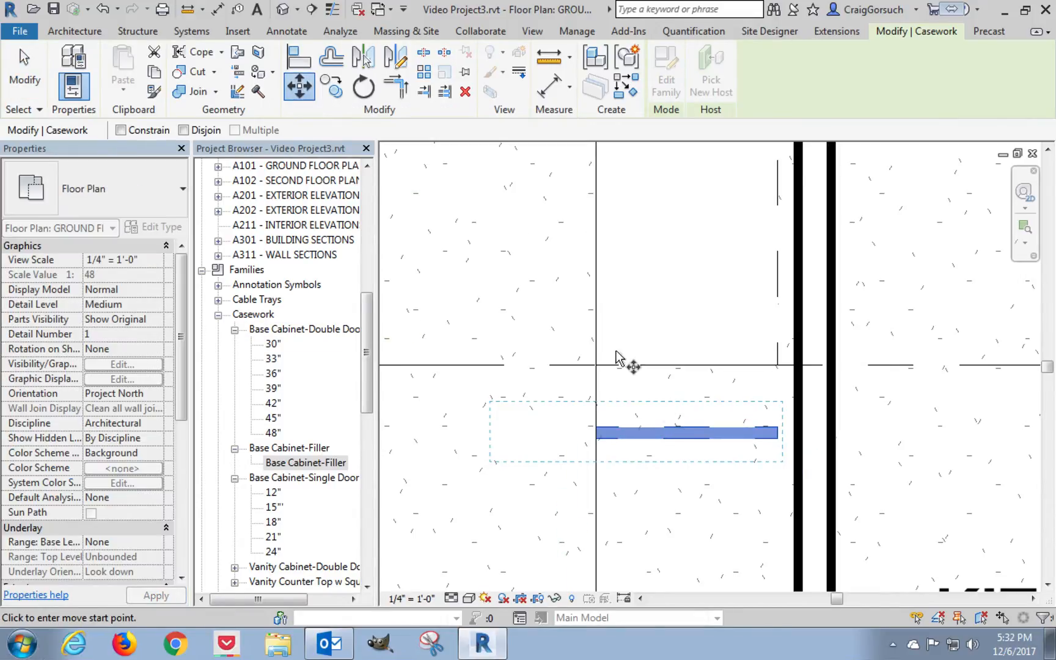
pyautogui.click(664, 427)
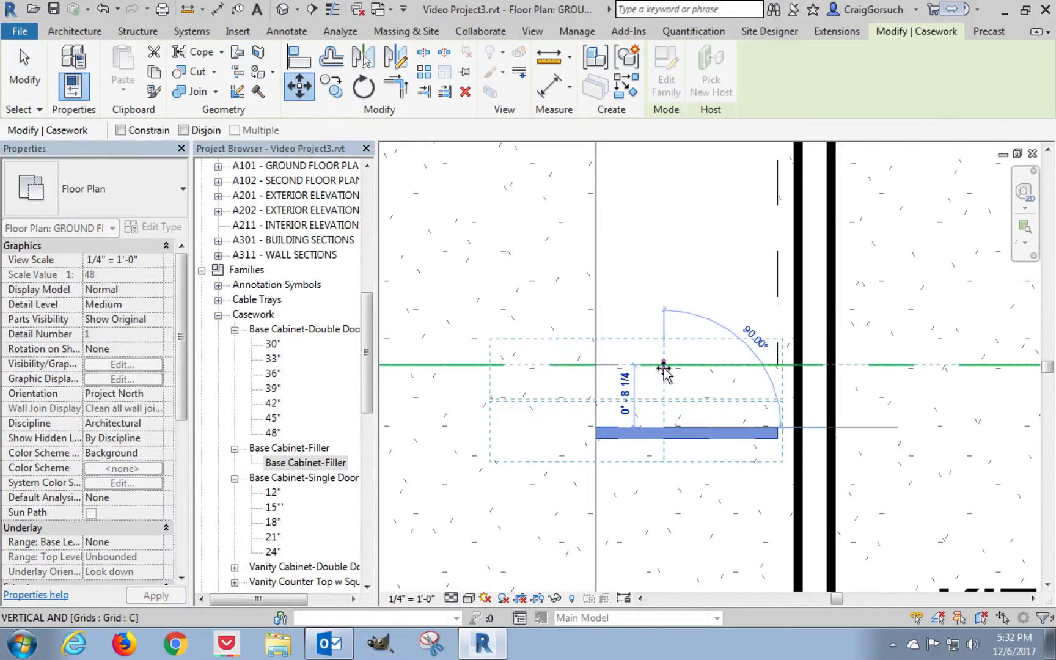
pyautogui.click(663, 367)
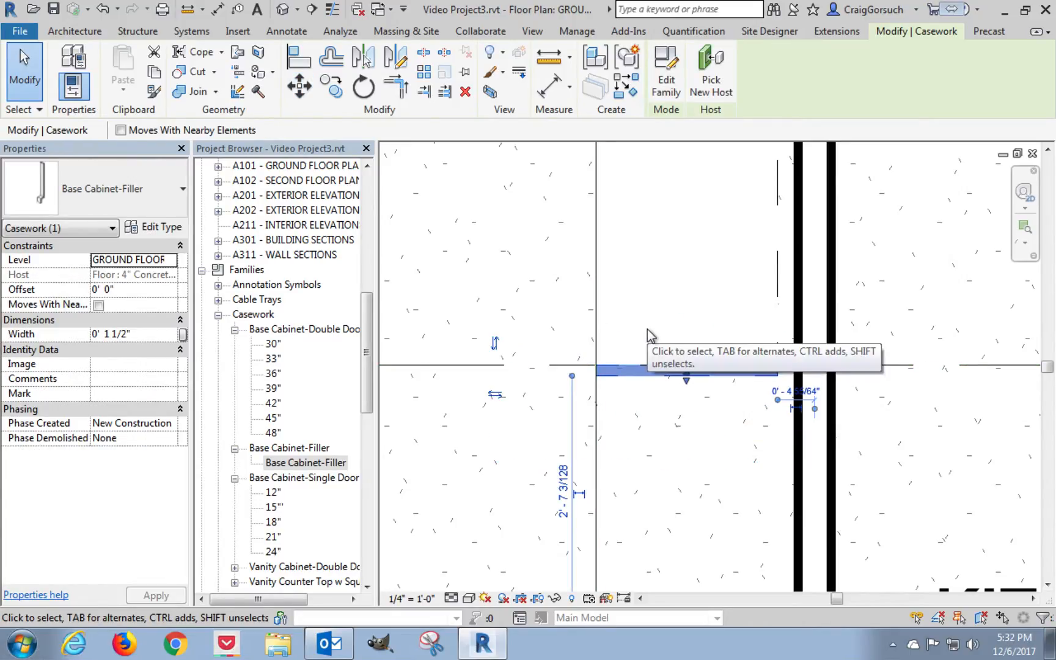
pyautogui.click(299, 85)
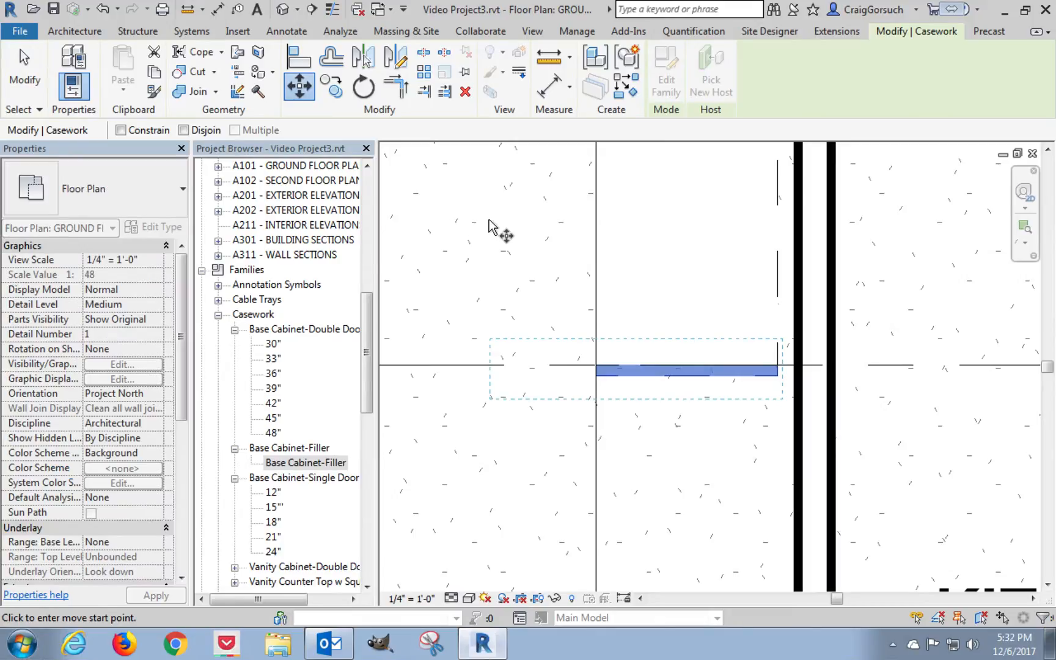
pyautogui.click(489, 222)
pyautogui.write('2')
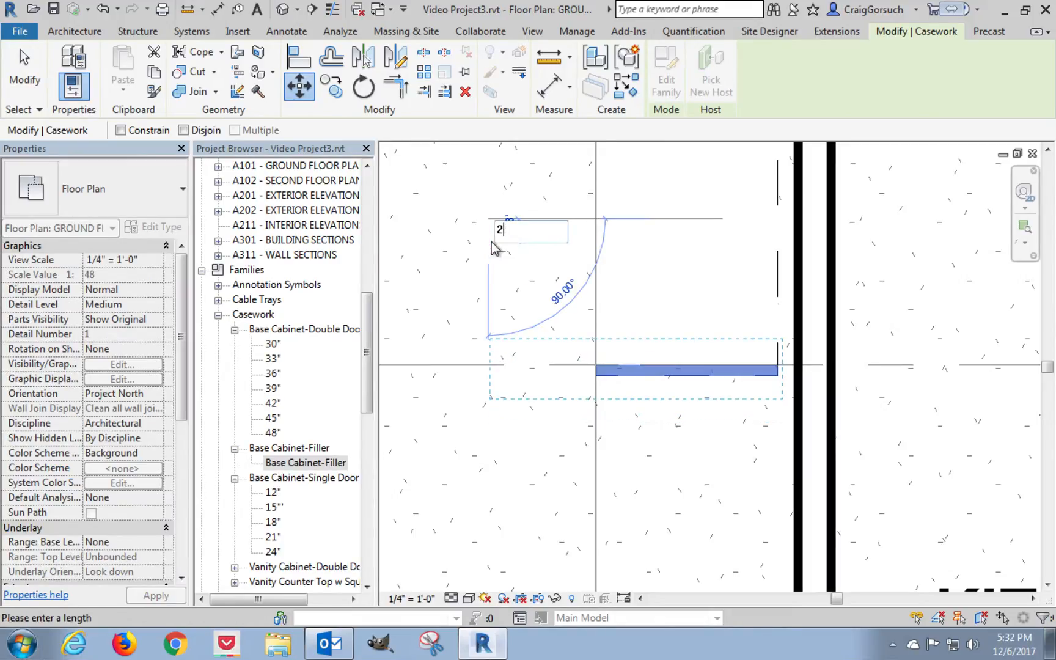
pyautogui.press('Return')
pyautogui.scroll(-3, 492, 243)
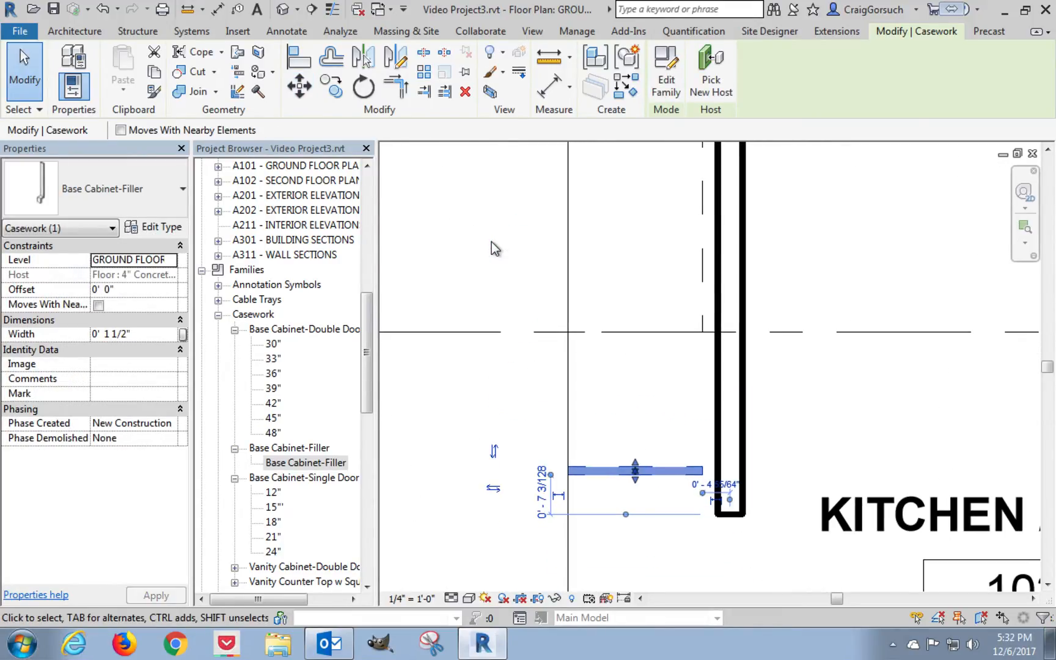
pyautogui.scroll(-5, 559, 343)
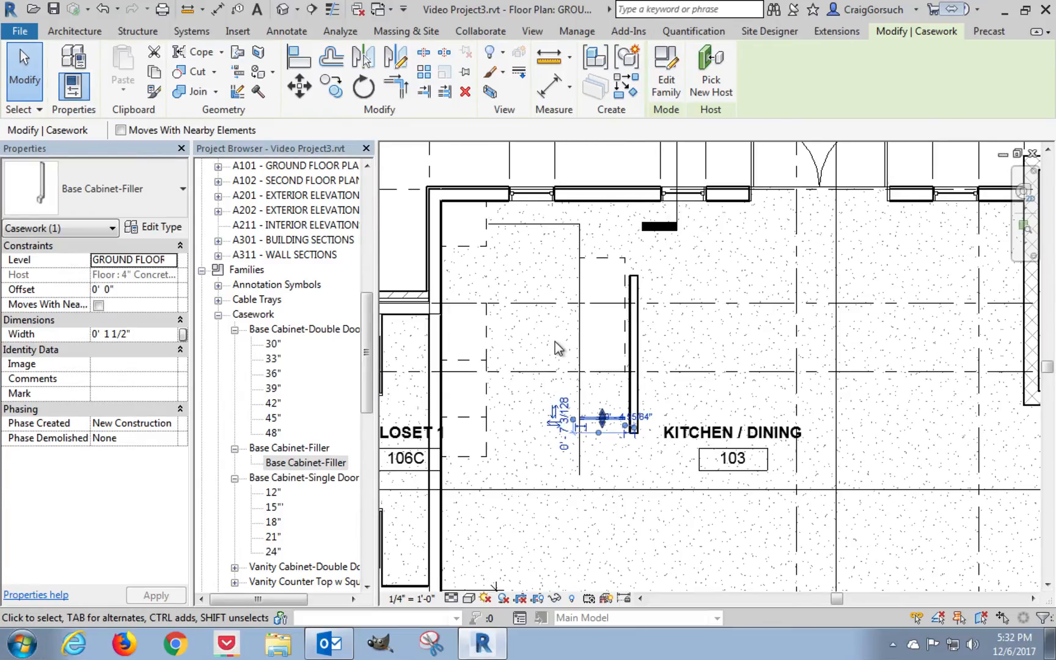
pyautogui.scroll(1, 555, 343)
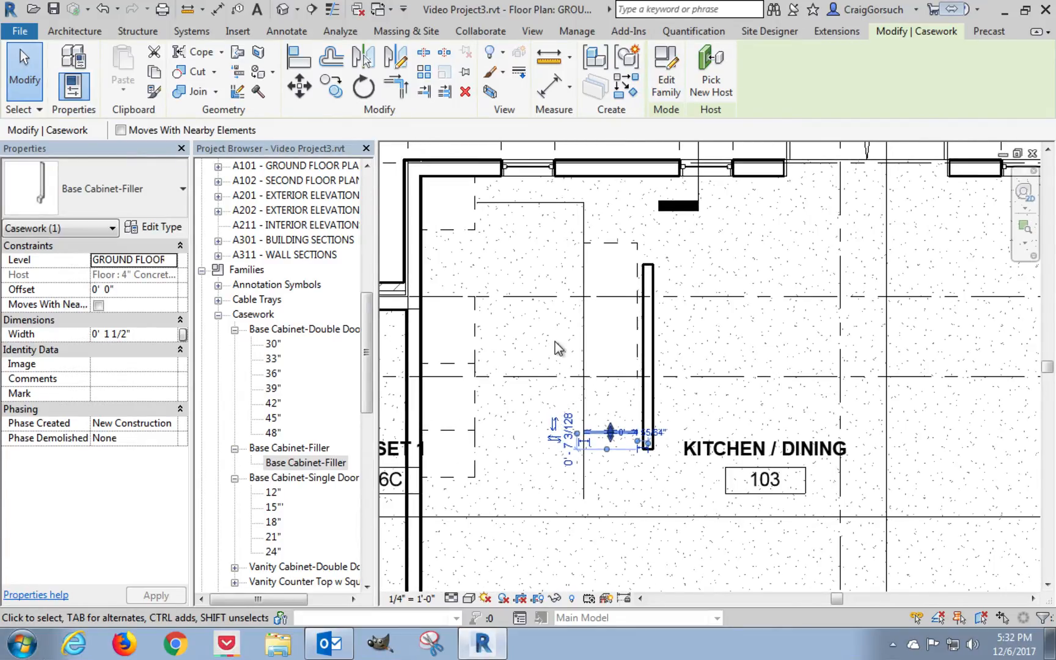
pyautogui.press('Escape')
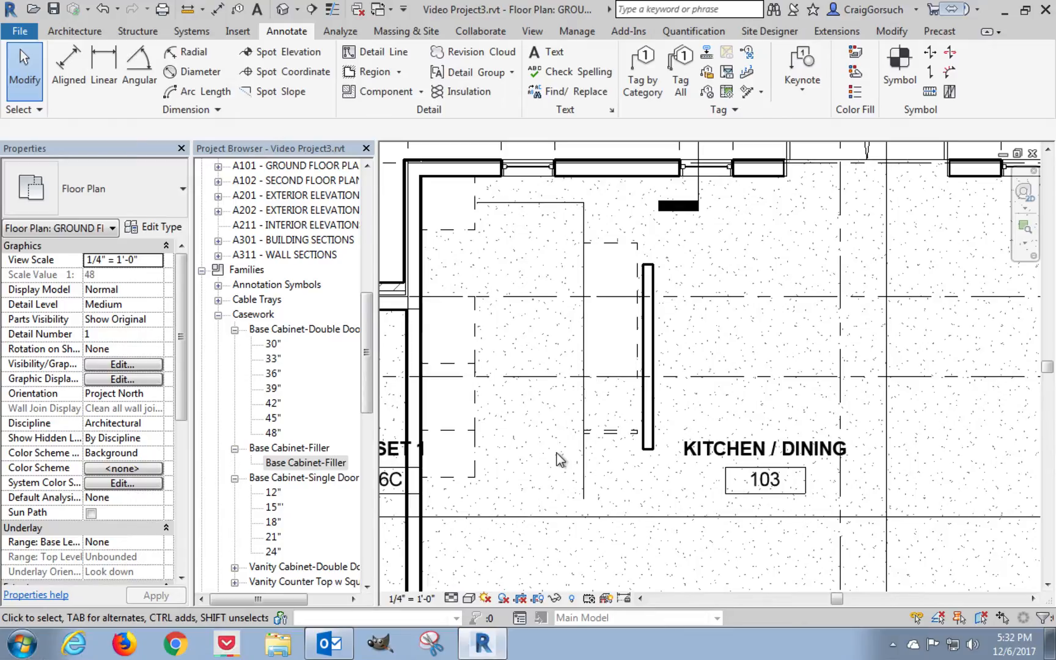
# Move the two island cabinets and the filler together straight down by half the width of the 24" cabinet.
pyautogui.moveTo(556, 452); pyautogui.dragTo(645, 244)
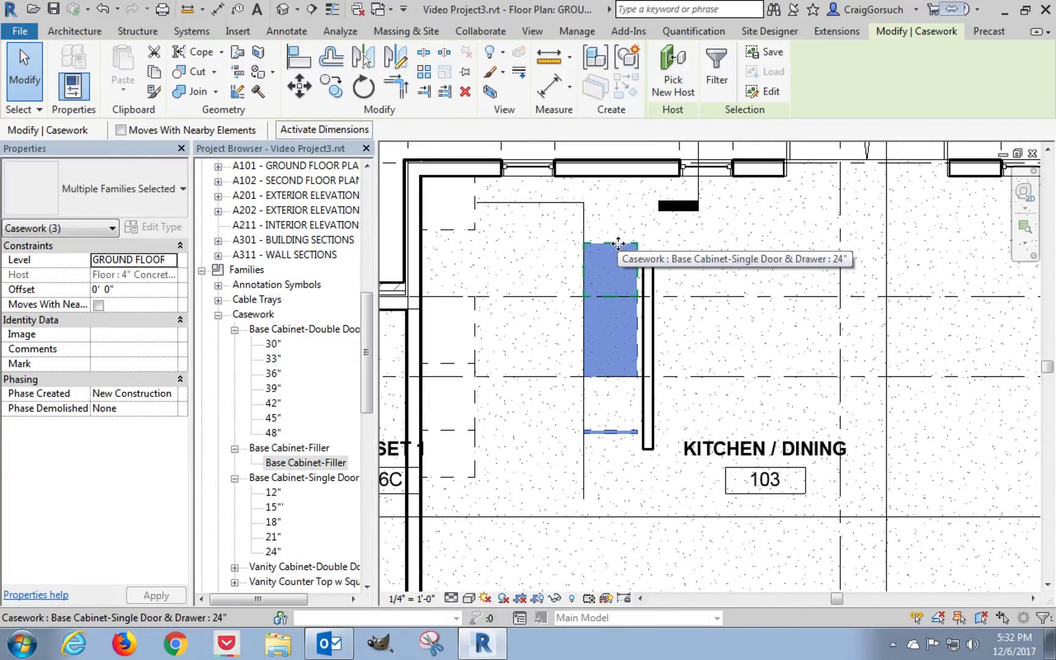
pyautogui.press('m')
pyautogui.press('v')
pyautogui.click(637, 269)
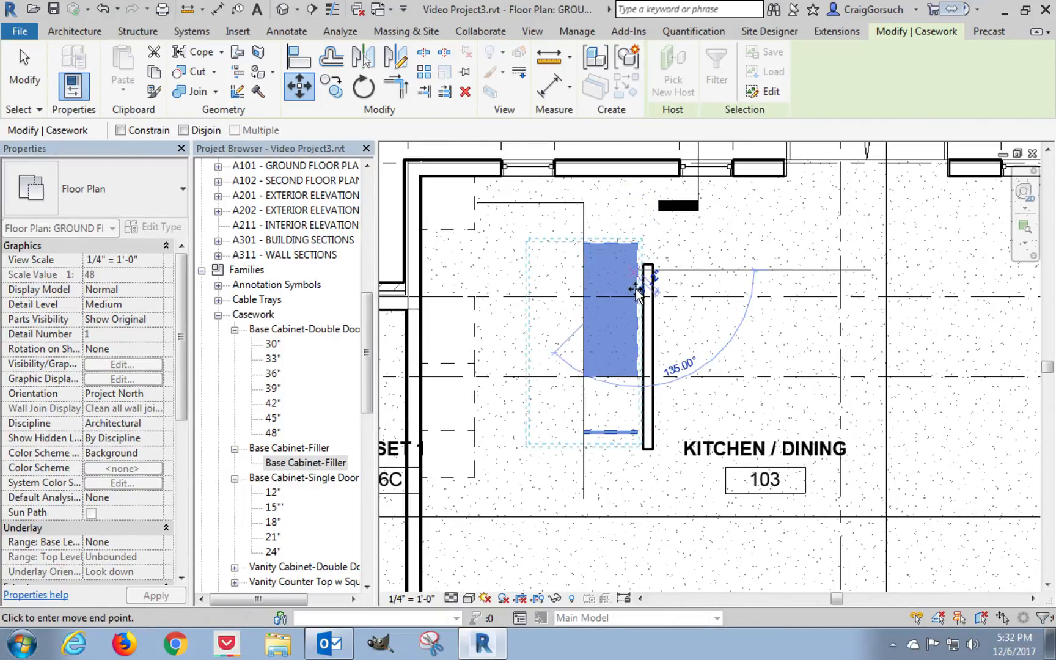
pyautogui.click(637, 296)
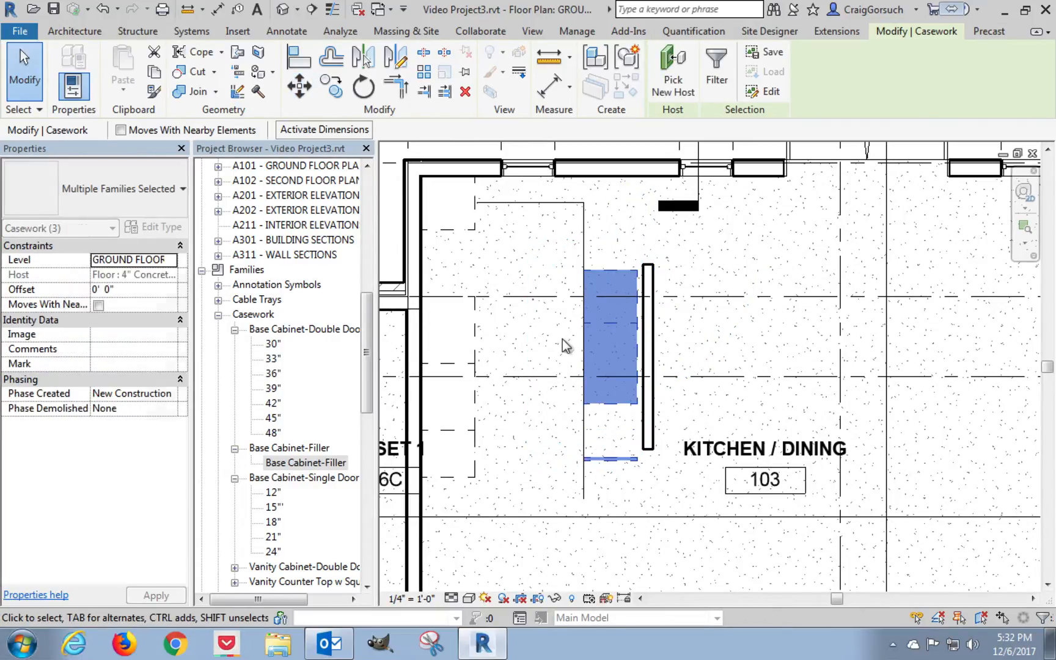
pyautogui.press('Escape')
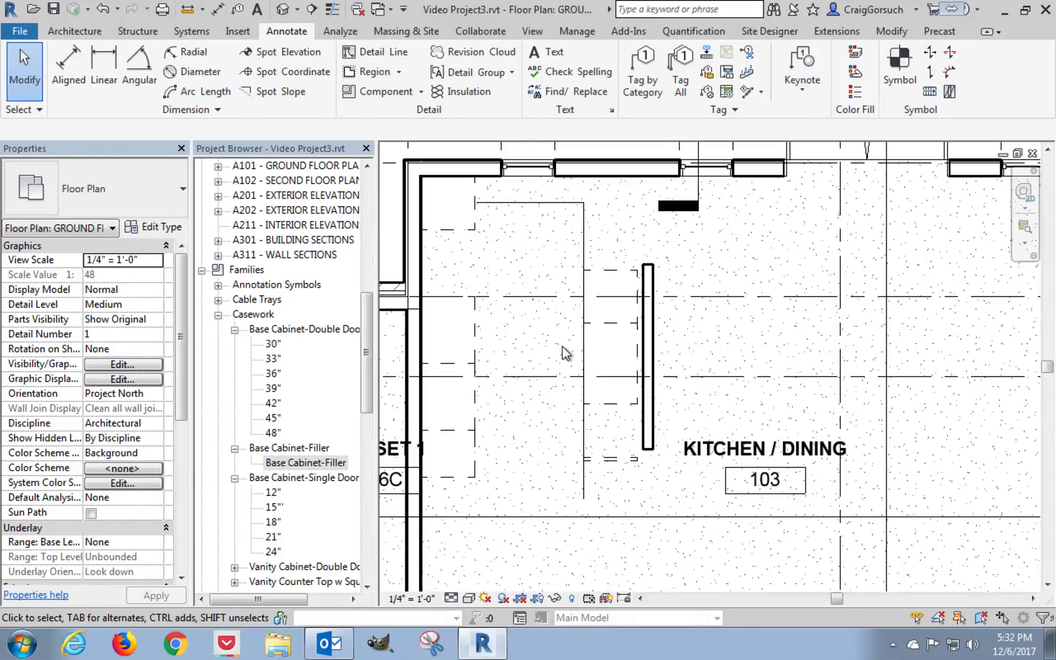
# Delete the horizontal and vertical thin detail lines used to locate the island cabinets.
pyautogui.click(584, 225)
pyautogui.keyDown('ctrl'); pyautogui.click(549, 203); pyautogui.keyUp('ctrl')
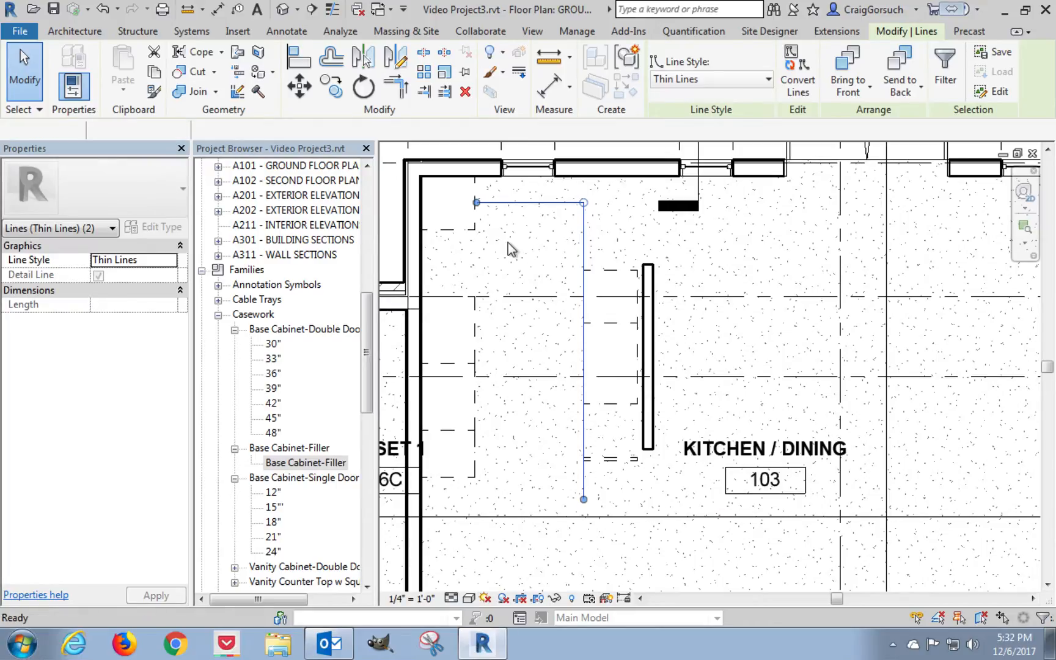
pyautogui.press('Delete')
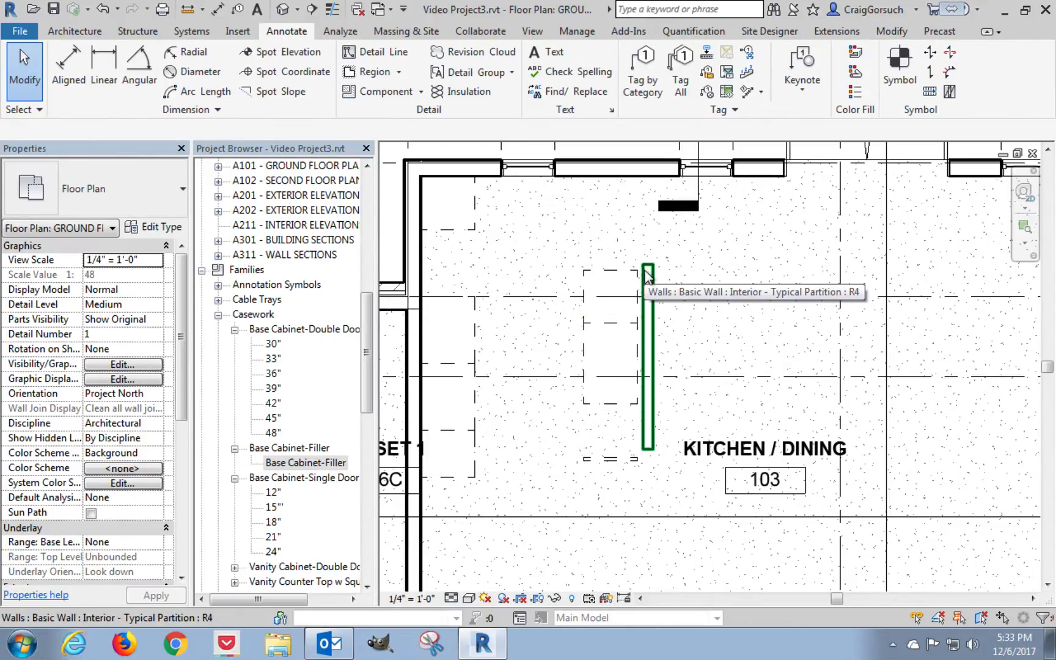
# Align the cabinet-side face of the partition wall to the back of the 24" island cabinet.
pyautogui.scroll(5, 646, 273)
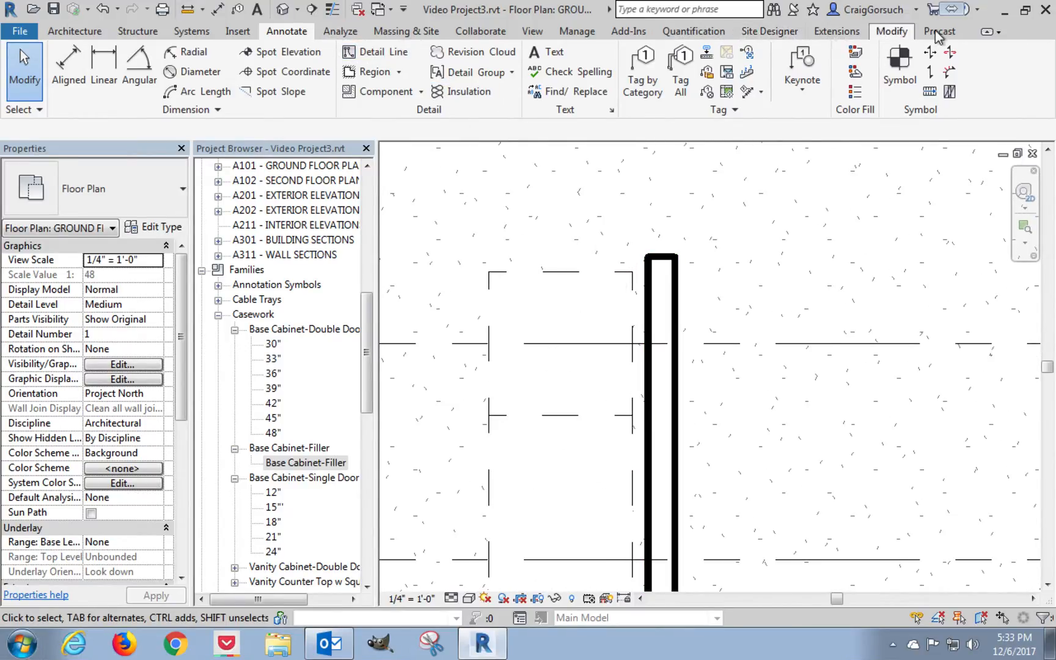
pyautogui.click(903, 34)
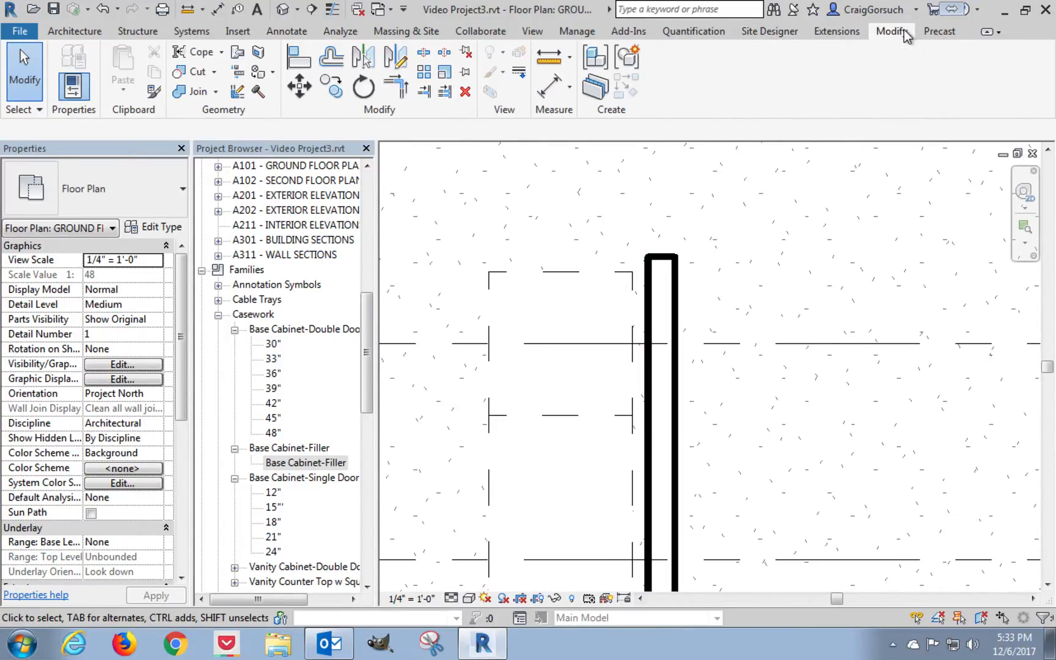
pyautogui.click(299, 57)
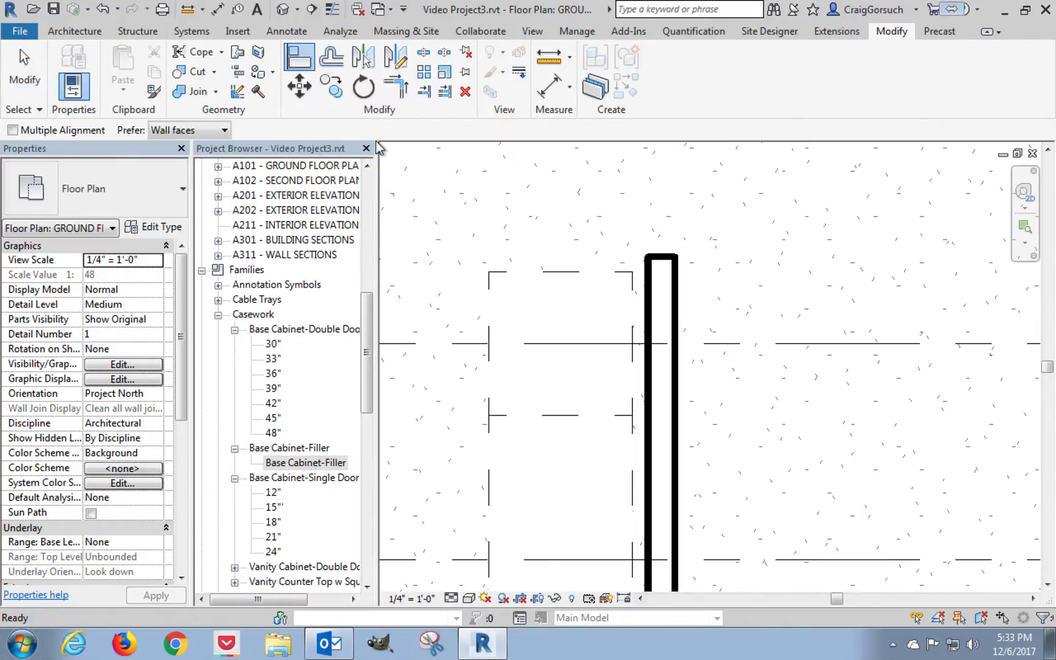
pyautogui.click(633, 324)
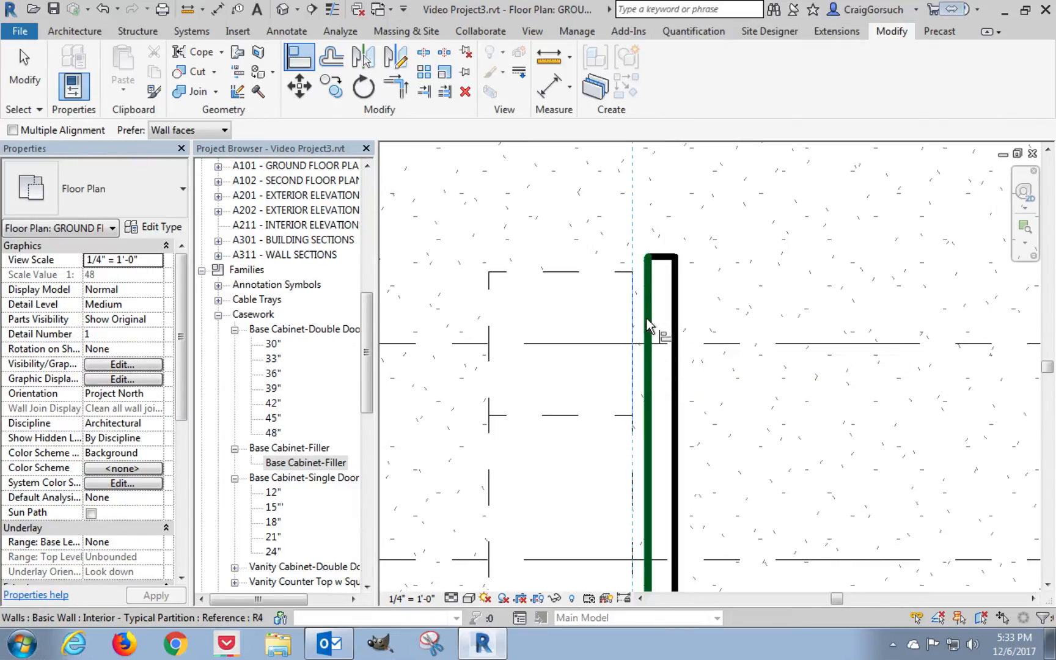
pyautogui.click(648, 318)
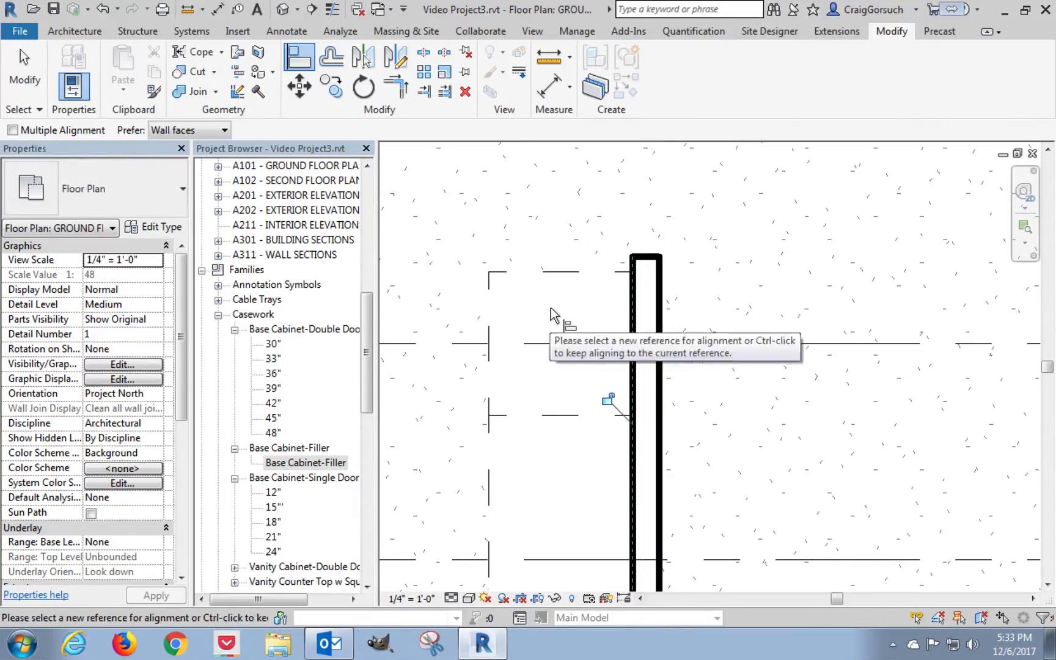
pyautogui.press('Escape')
pyautogui.press('Escape')
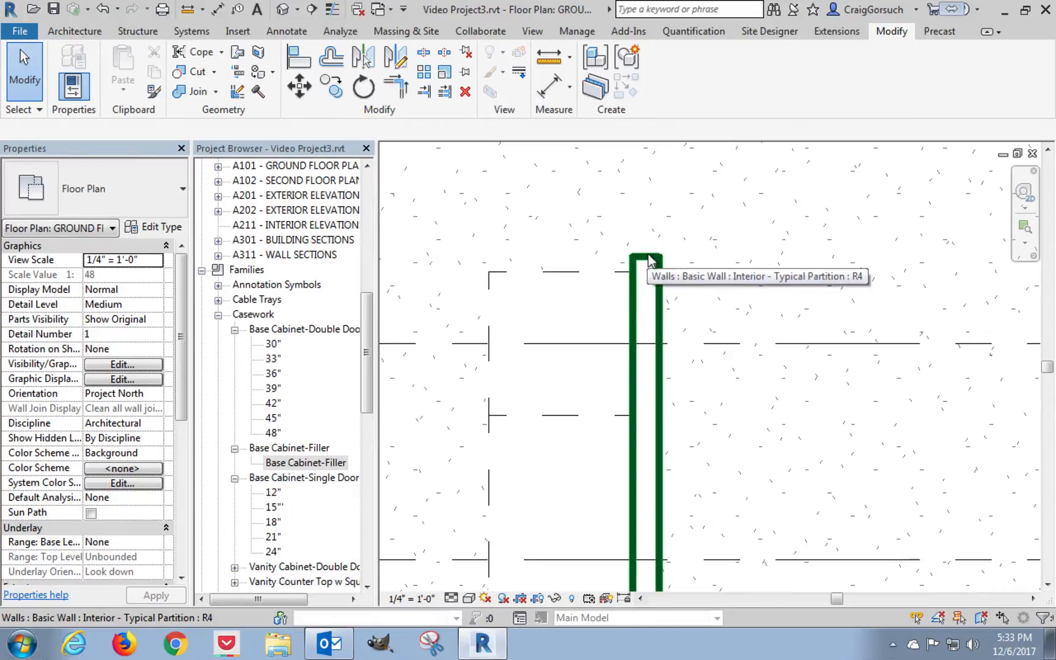
# Draw thin detail lines from the 24" island cabinet's upper outer corner: 3" straight up, and from there horizontally across and past the partition wall.
pyautogui.scroll(1, 610, 261)
pyautogui.scroll(-3, 610, 264)
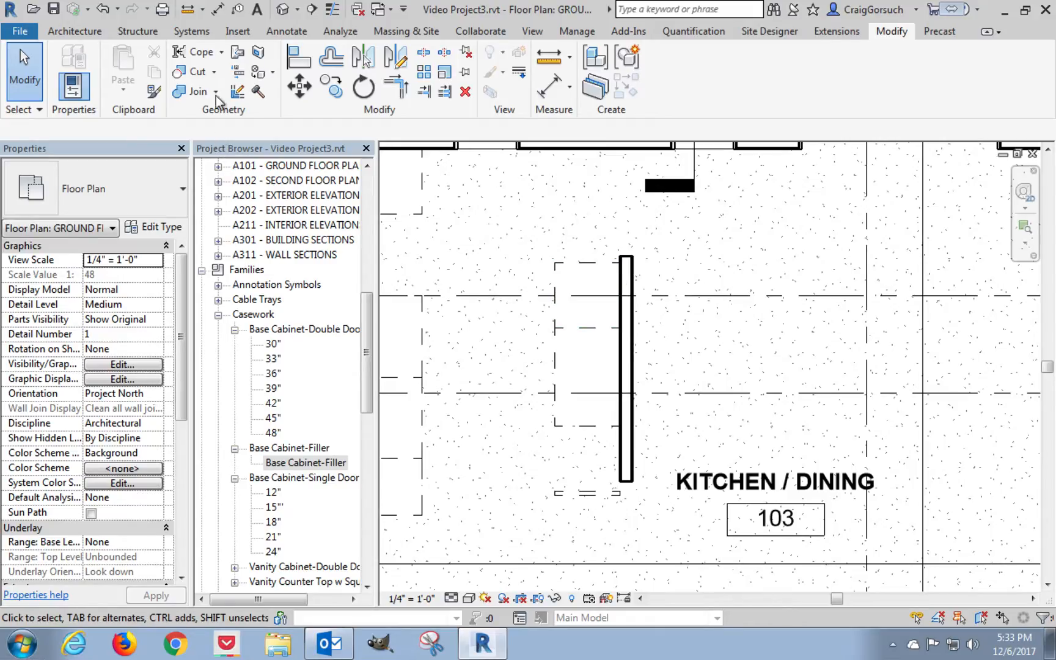
pyautogui.click(287, 31)
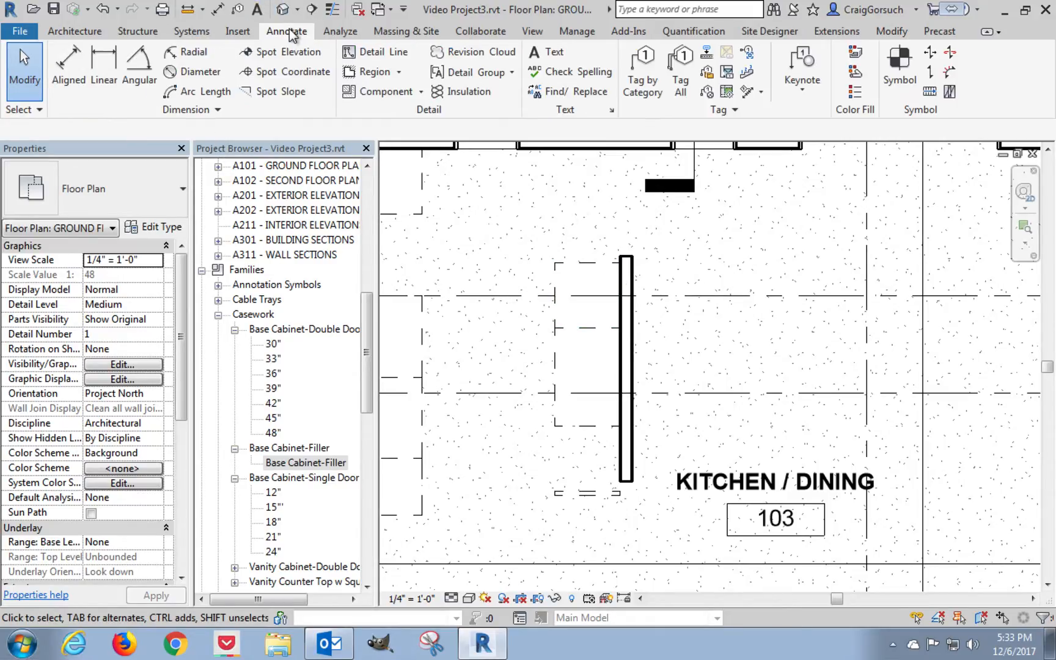
pyautogui.click(369, 52)
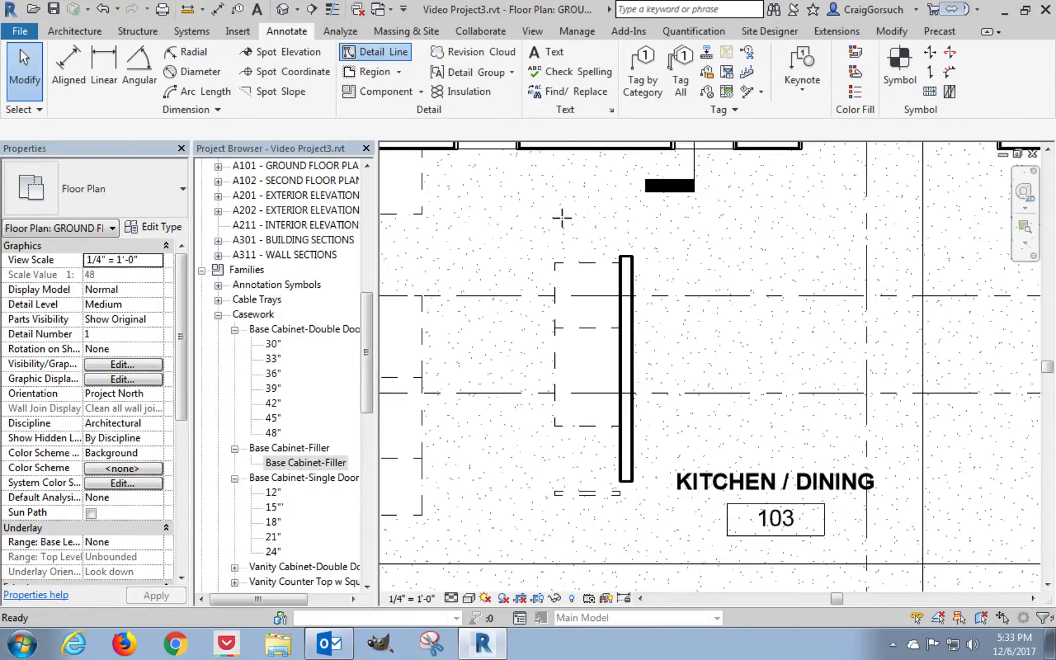
pyautogui.click(554, 328)
pyautogui.click(555, 262)
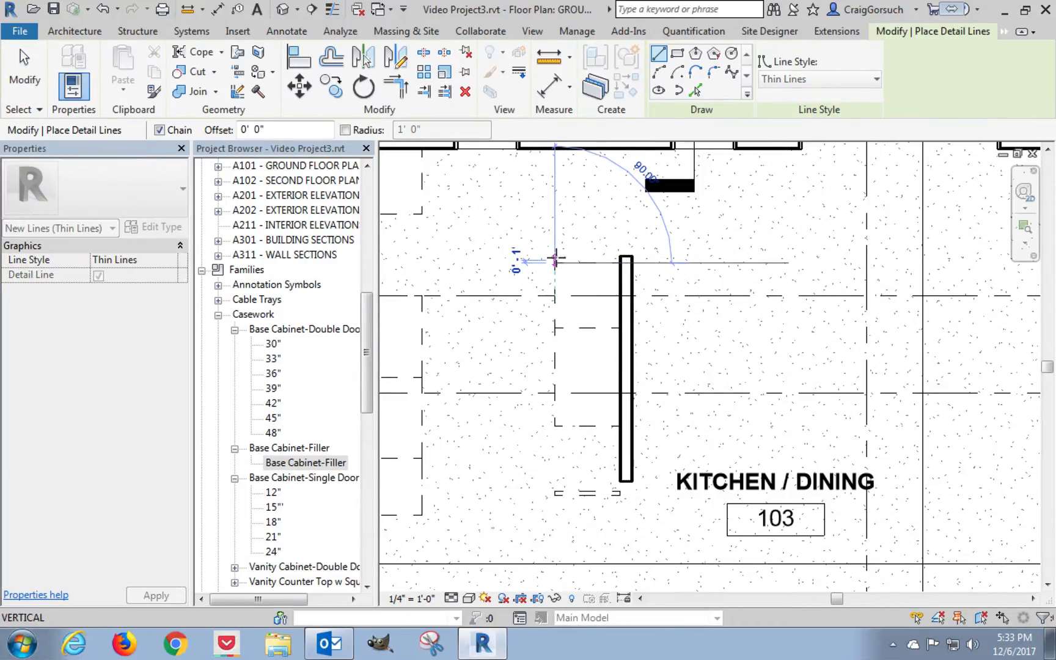
pyautogui.scroll(3, 555, 253)
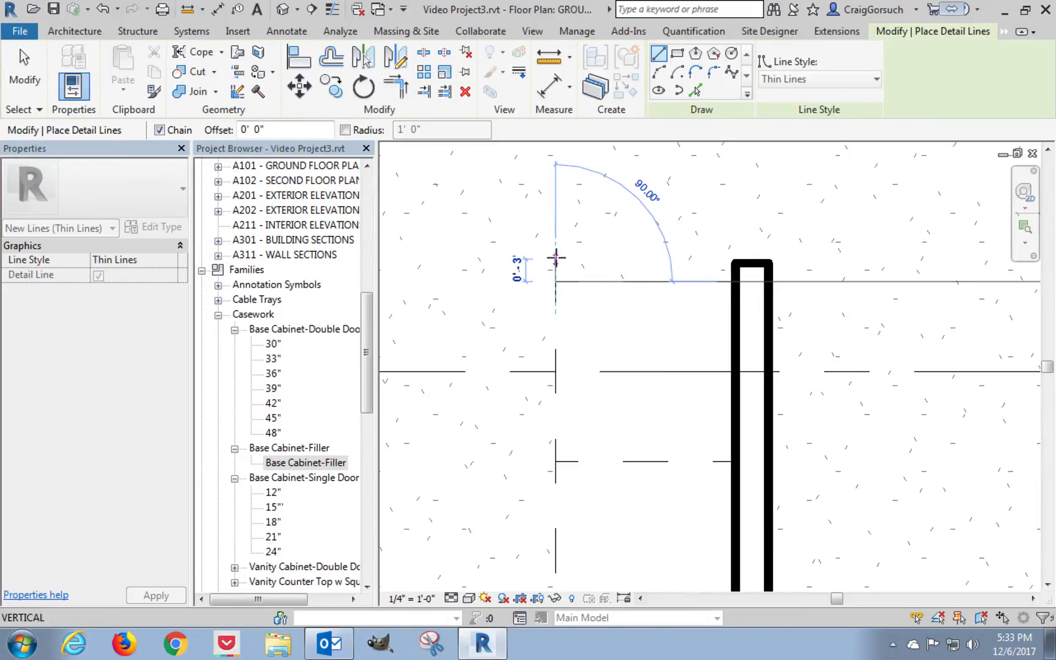
pyautogui.write('0 3')
pyautogui.press('Return')
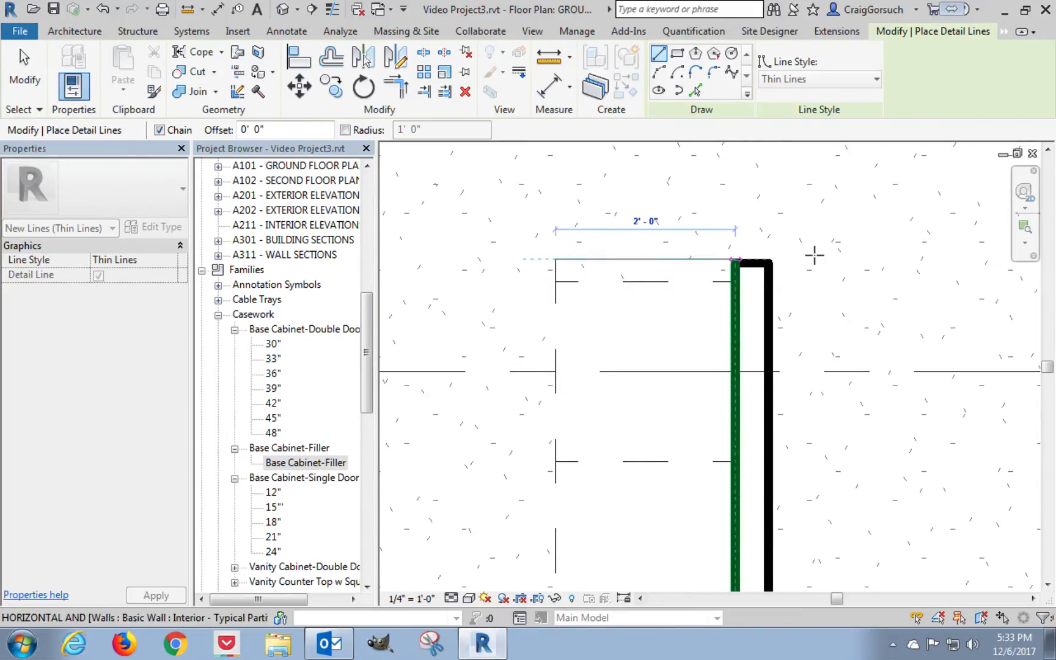
pyautogui.click(844, 255)
pyautogui.press('Escape')
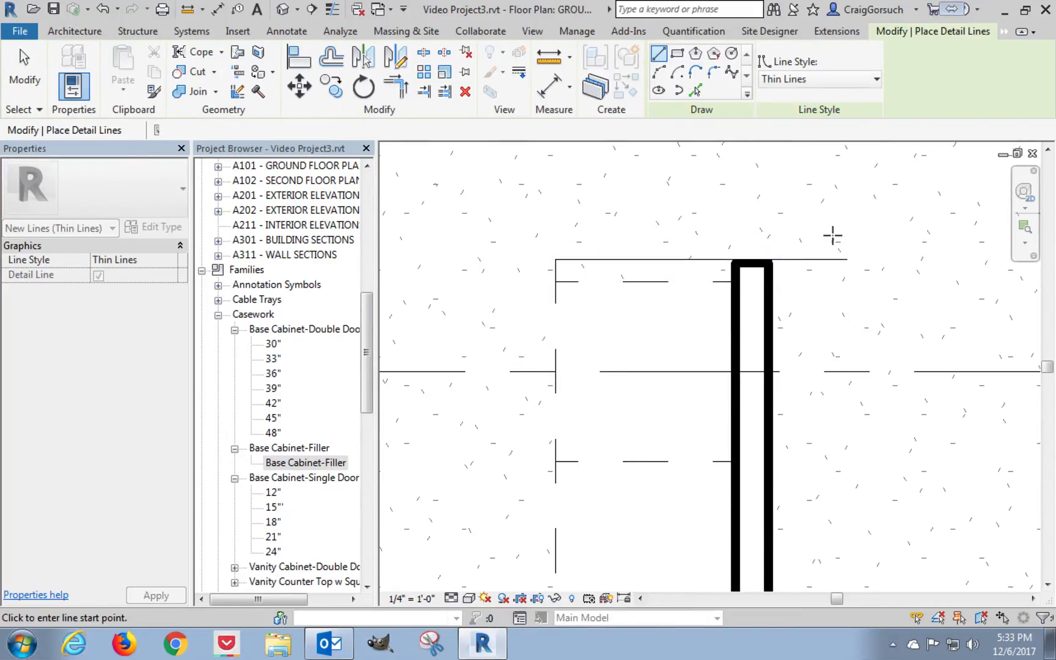
# Draw thin detail lines from the filler's lower outer corner: about 3" straight down, and from there about 3'-4" horizontally past the partition wall.
pyautogui.scroll(-2, 830, 233)
pyautogui.moveTo(817, 304); pyautogui.dragTo(629, 192, button='middle')
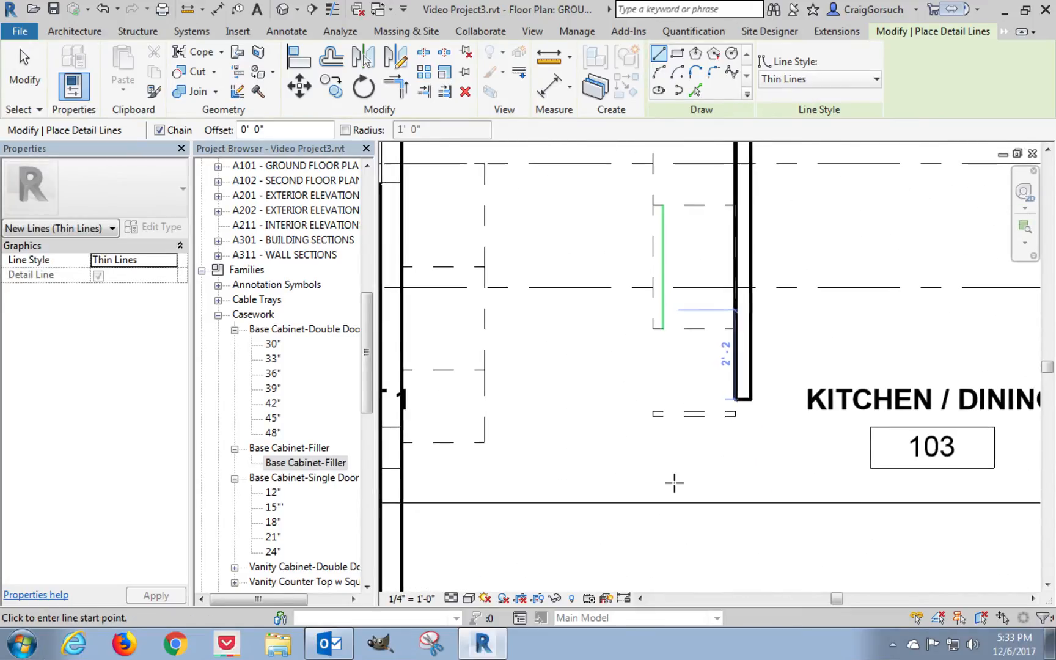
pyautogui.scroll(4, 667, 437)
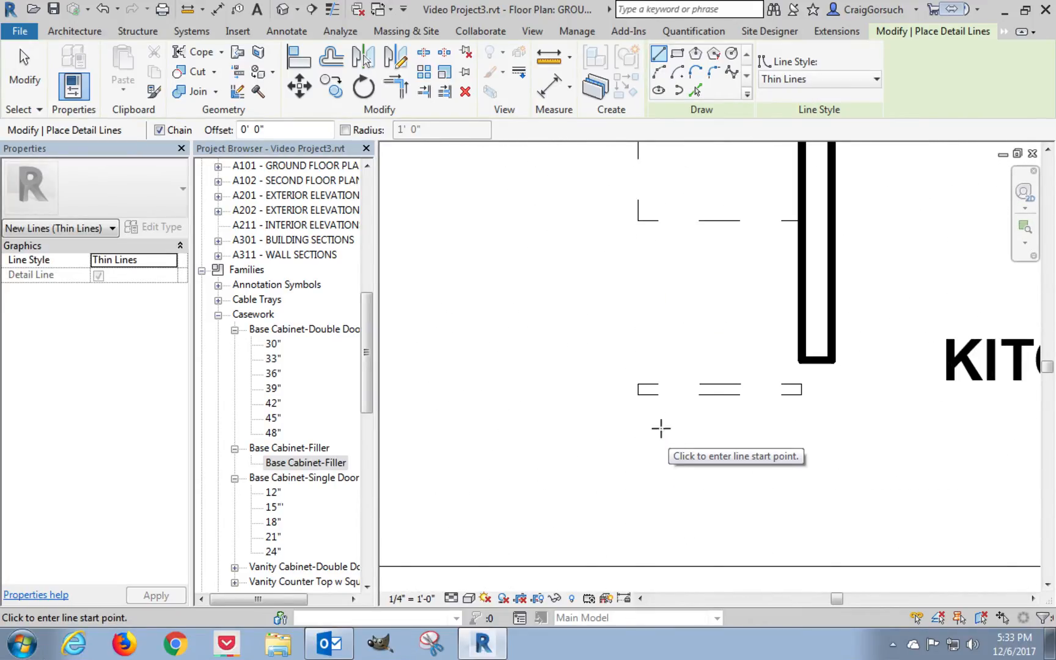
pyautogui.click(638, 394)
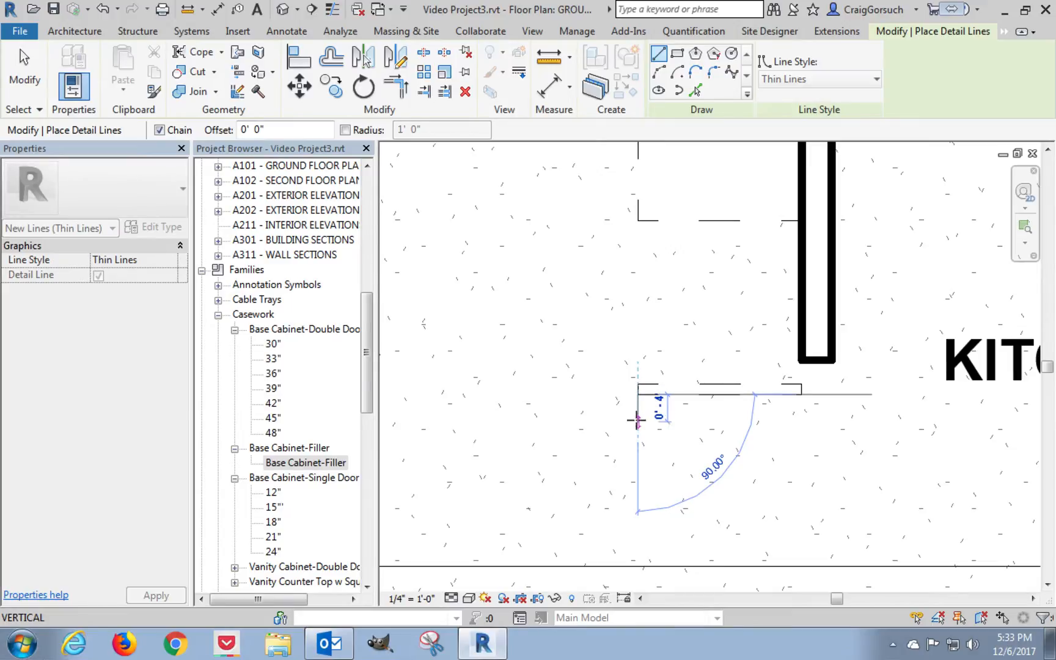
pyautogui.click(638, 414)
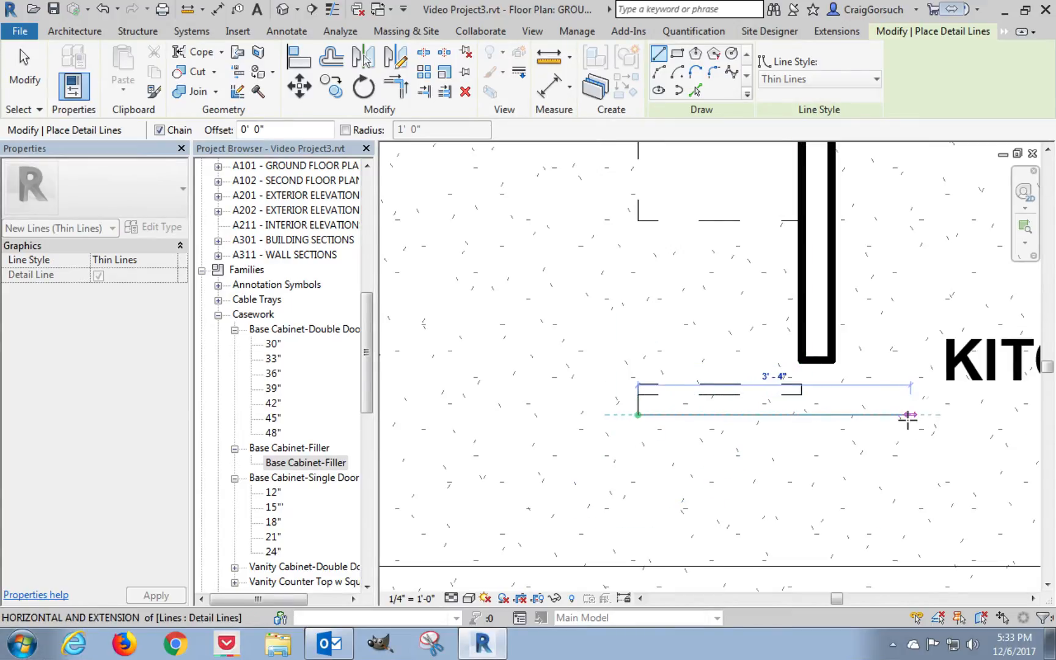
pyautogui.click(909, 414)
pyautogui.press('Escape')
pyautogui.press('Escape')
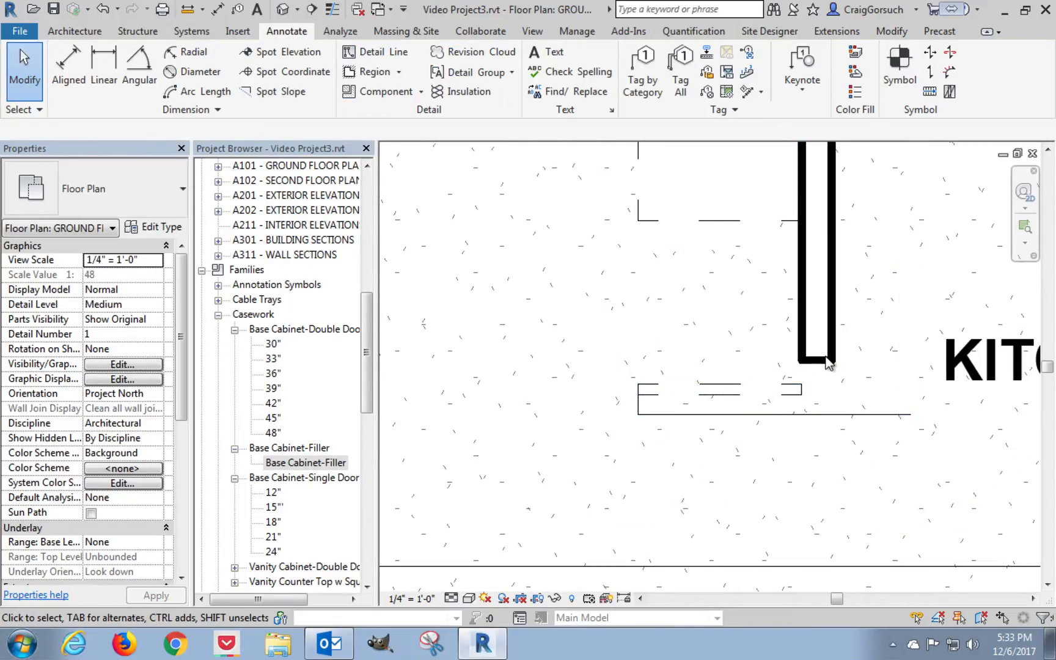
# Stretch the partition wall's lower end down to the horizontal detail line below the filler.
pyautogui.click(833, 363)
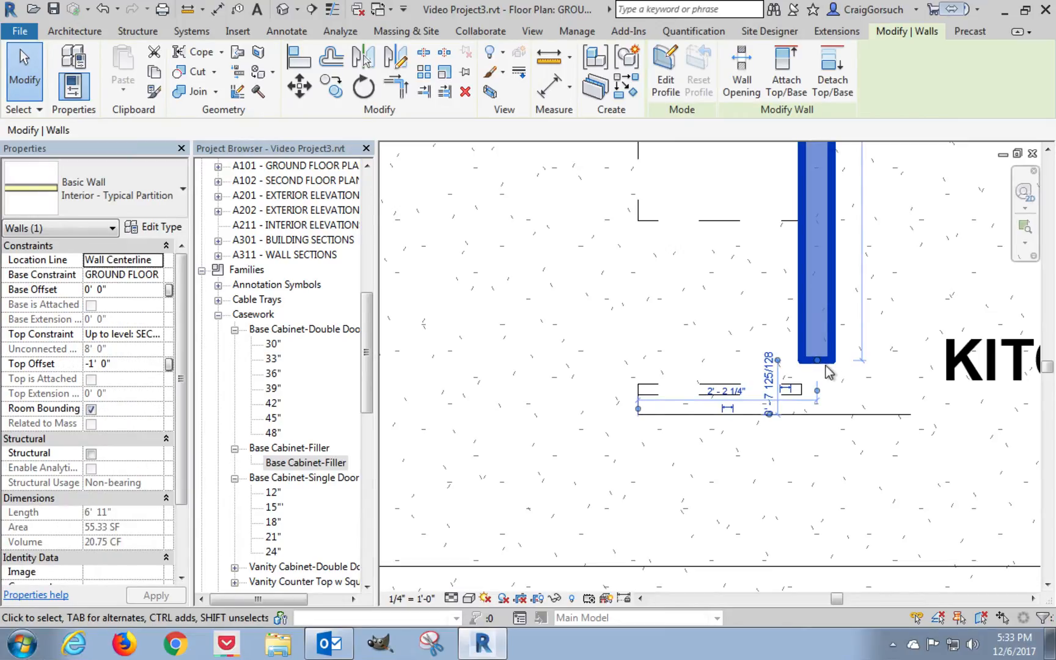
pyautogui.moveTo(818, 365); pyautogui.dragTo(817, 415)
pyautogui.moveTo(803, 493); pyautogui.dragTo(798, 488)
pyautogui.click(796, 484)
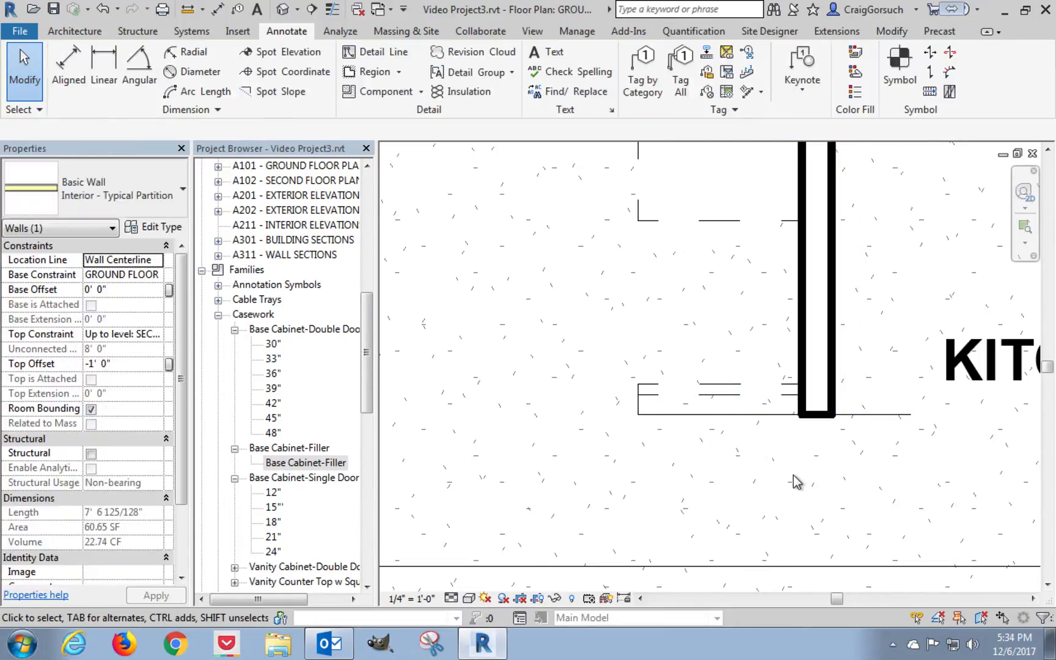
# Trim/extend the partition wall's upper end to the horizontal detail line above the 24" island cabinet.
pyautogui.scroll(-3, 806, 378)
pyautogui.moveTo(812, 278); pyautogui.dragTo(778, 487, button='middle')
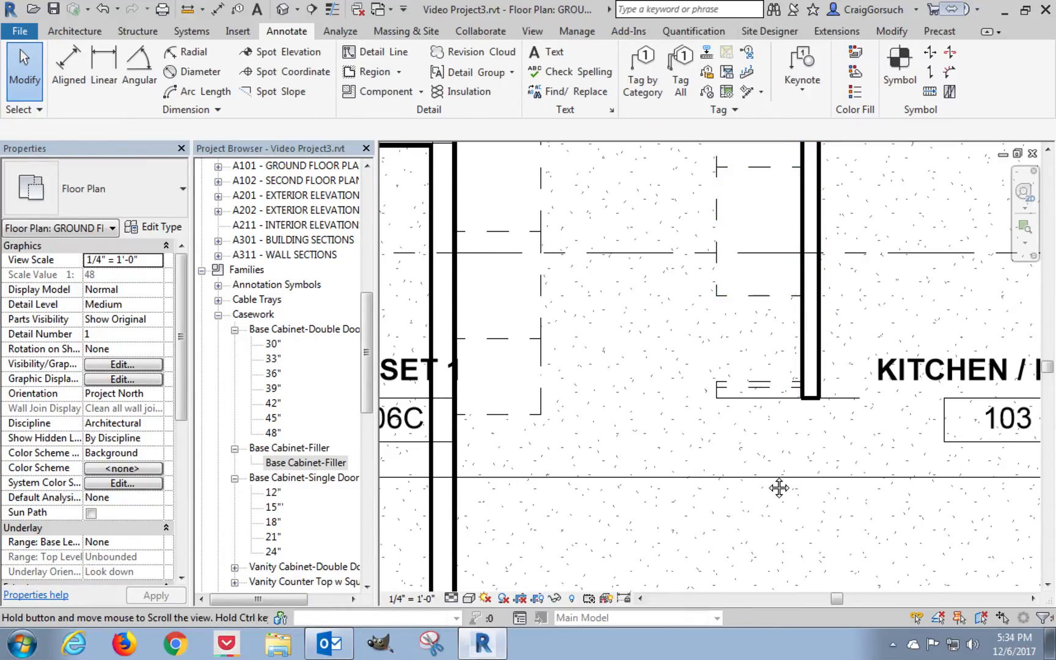
pyautogui.scroll(5, 777, 292)
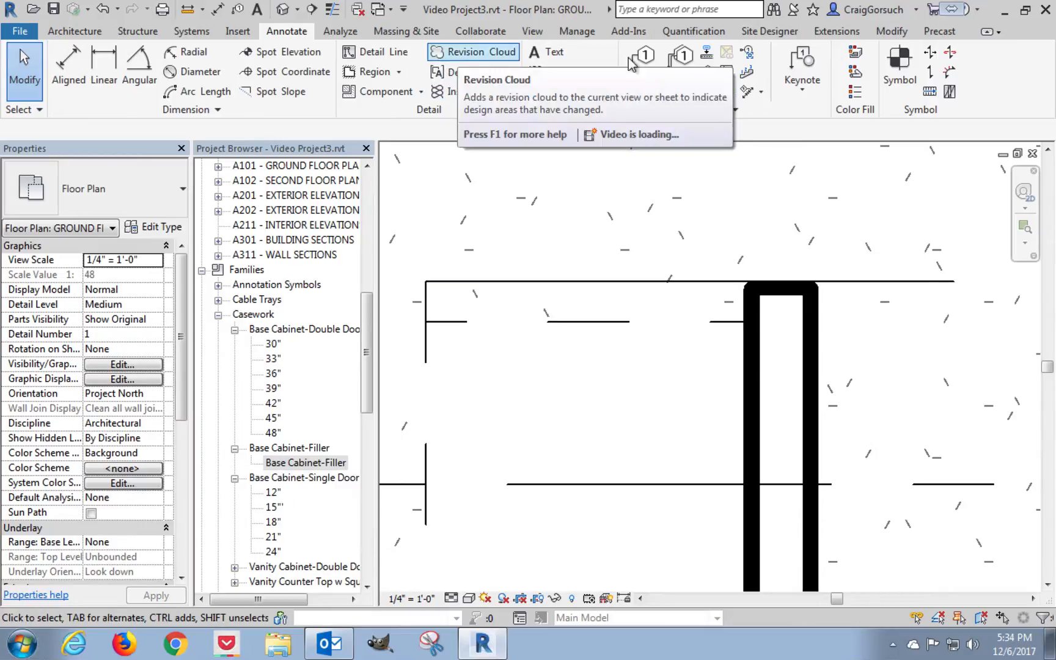
pyautogui.click(891, 31)
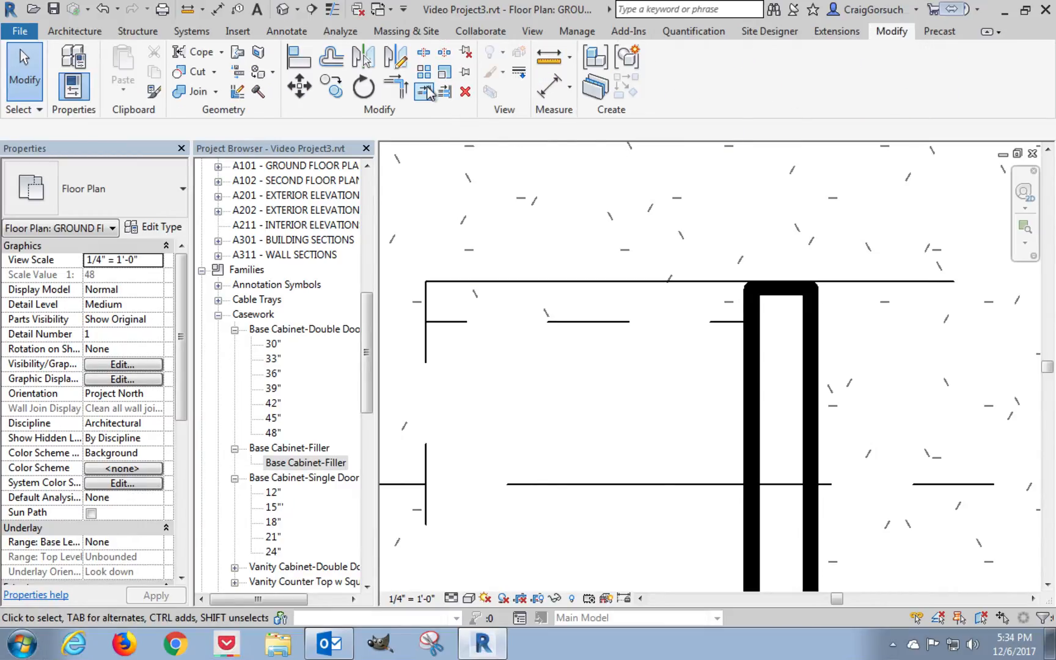
pyautogui.click(425, 93)
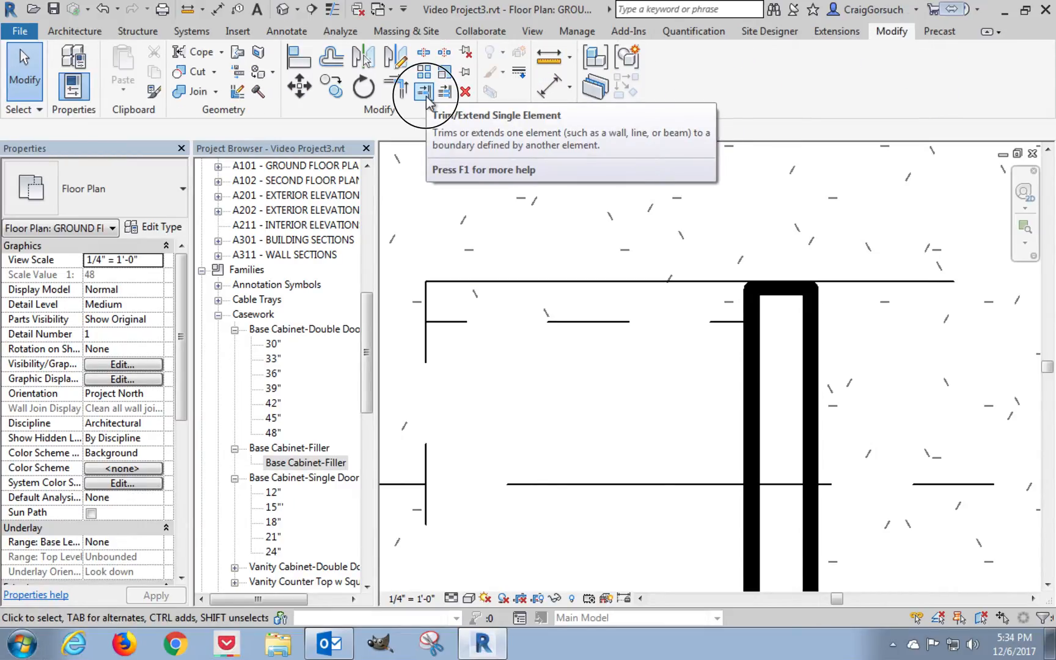
pyautogui.click(705, 287)
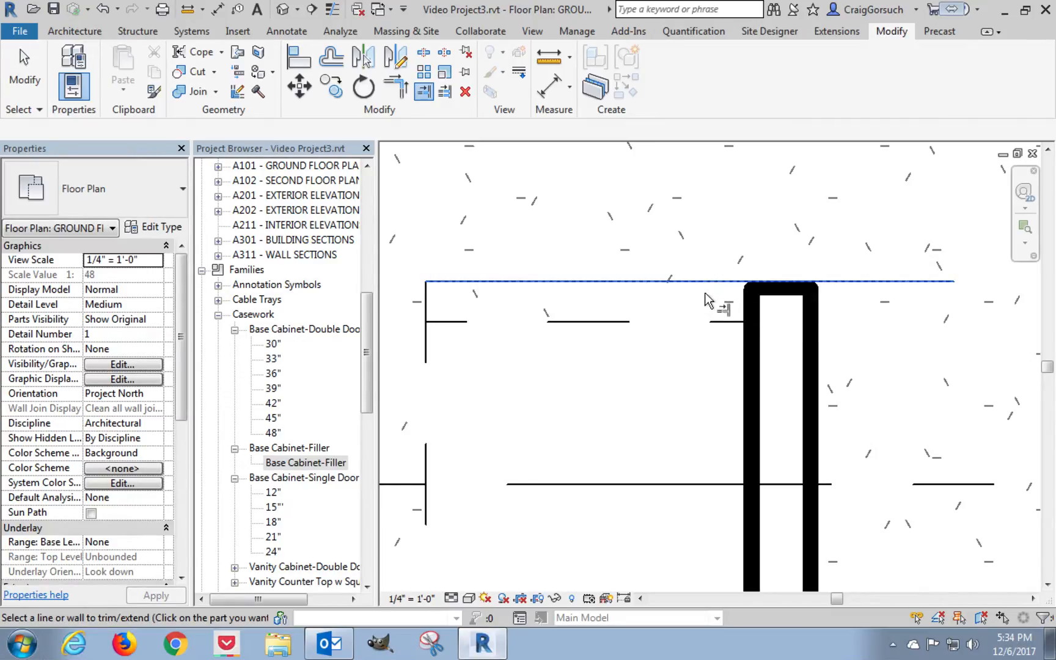
pyautogui.click(754, 310)
pyautogui.scroll(1, 719, 313)
pyautogui.scroll(-3, 714, 306)
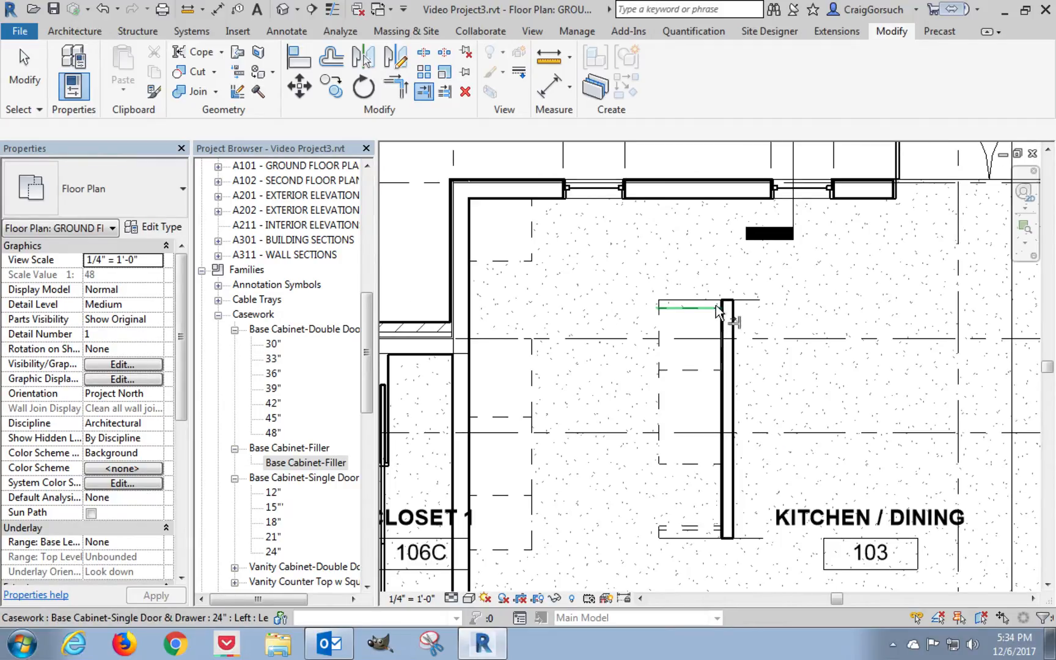
pyautogui.press('Escape')
# Delete both chains of thin detail lines at the upper and lower ends of the island.
pyautogui.moveTo(715, 309); pyautogui.dragTo(709, 237, button='middle')
pyautogui.press('Tab')
pyautogui.click(700, 237)
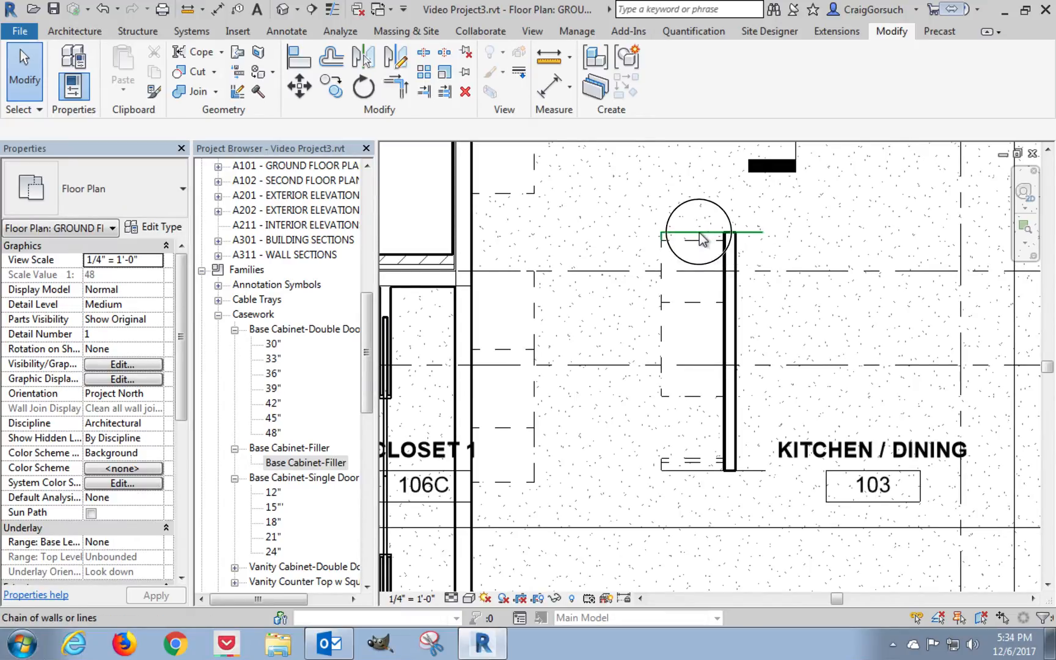
pyautogui.press('Delete')
pyautogui.press('Tab')
pyautogui.click(688, 473)
pyautogui.press('Delete')
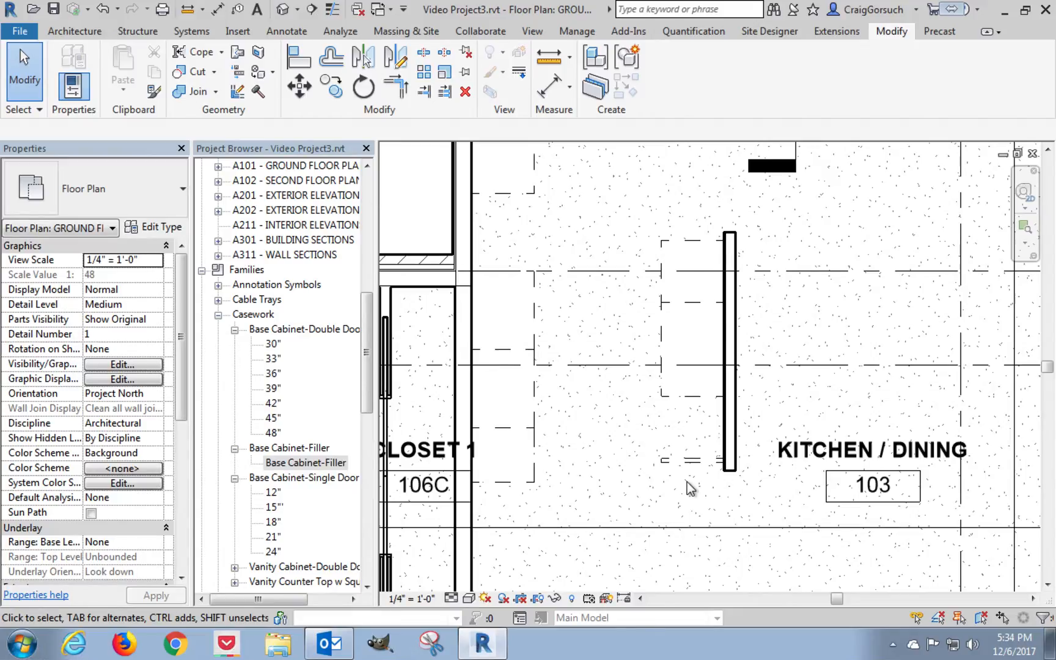
# Set the partition wall's top constraint to Unconnected with an unconnected height of 3' 10 1/2".
pyautogui.click(731, 469)
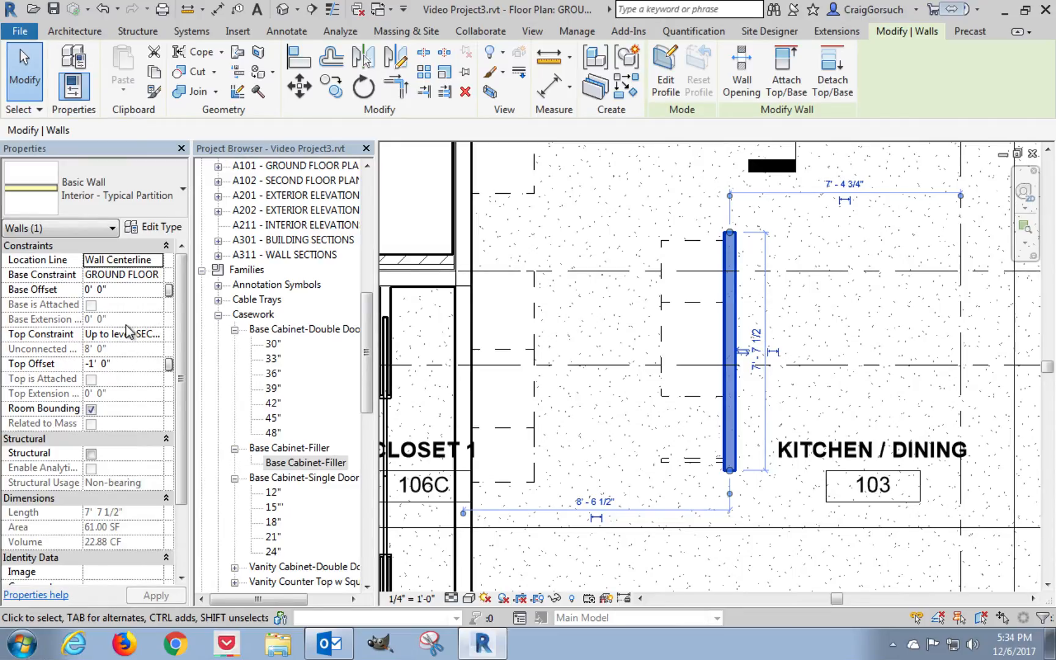
pyautogui.click(129, 336)
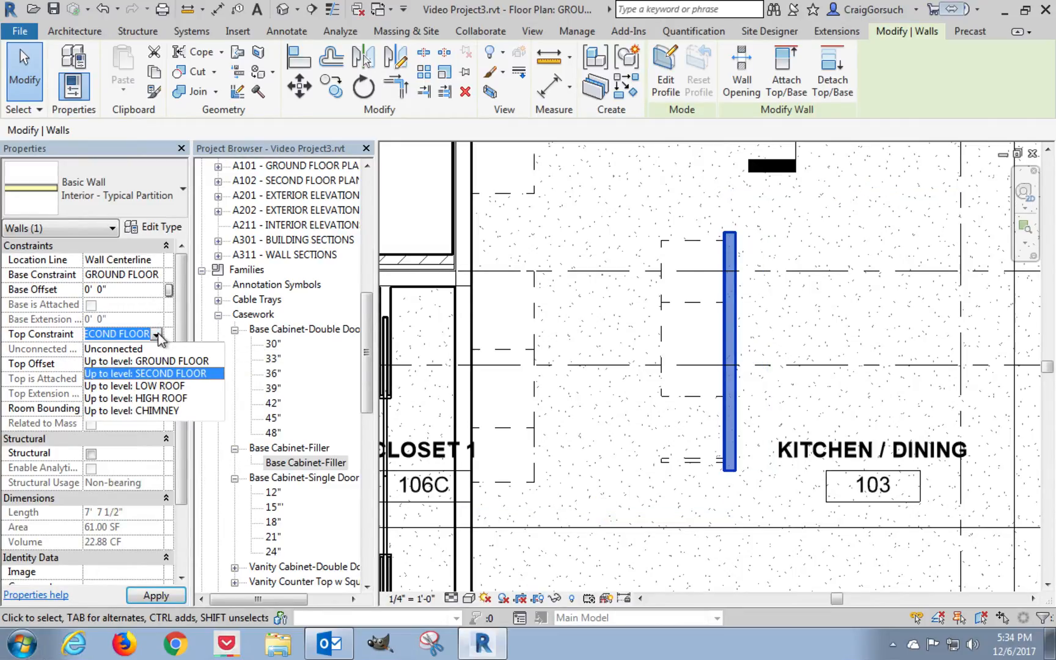
pyautogui.click(126, 350)
pyautogui.click(88, 348)
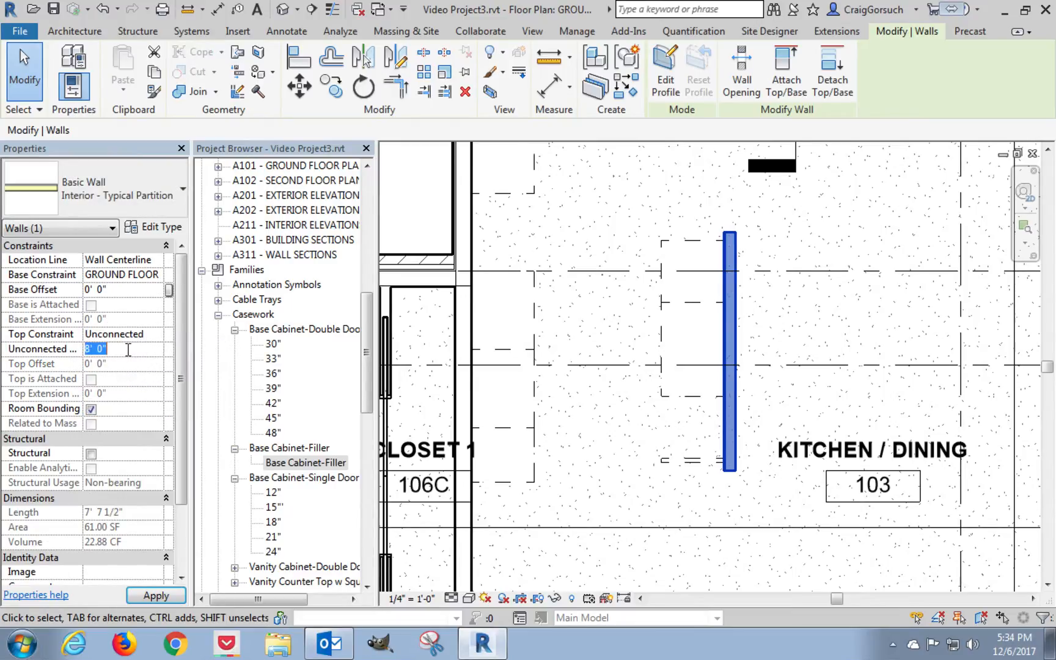
pyautogui.write('3 10 1/2')
pyautogui.press('Return')
pyautogui.click(154, 595)
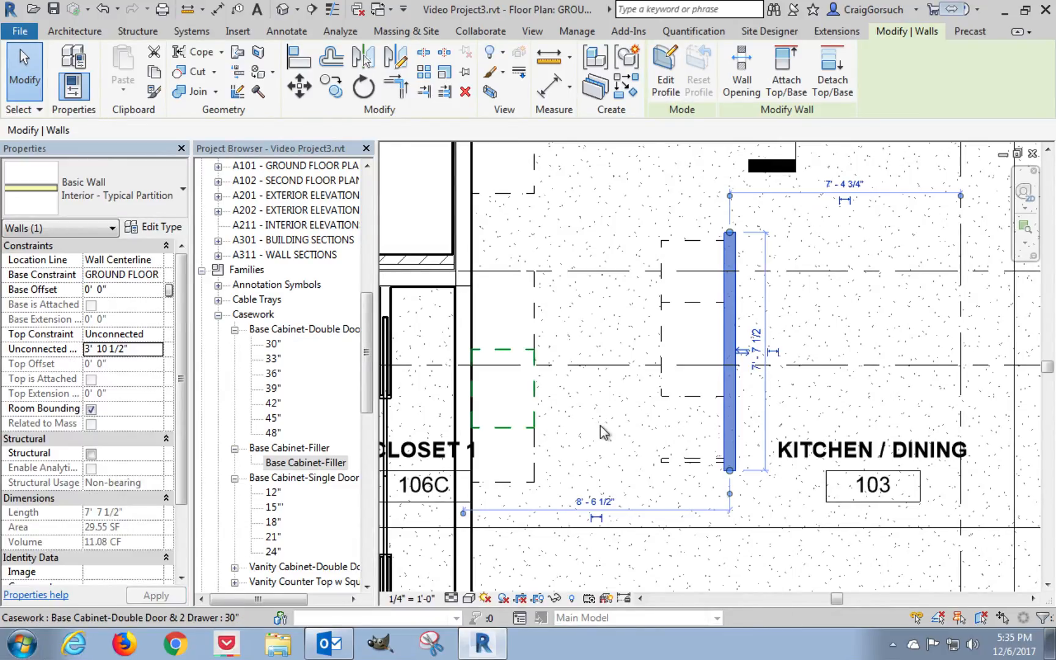
pyautogui.click(599, 426)
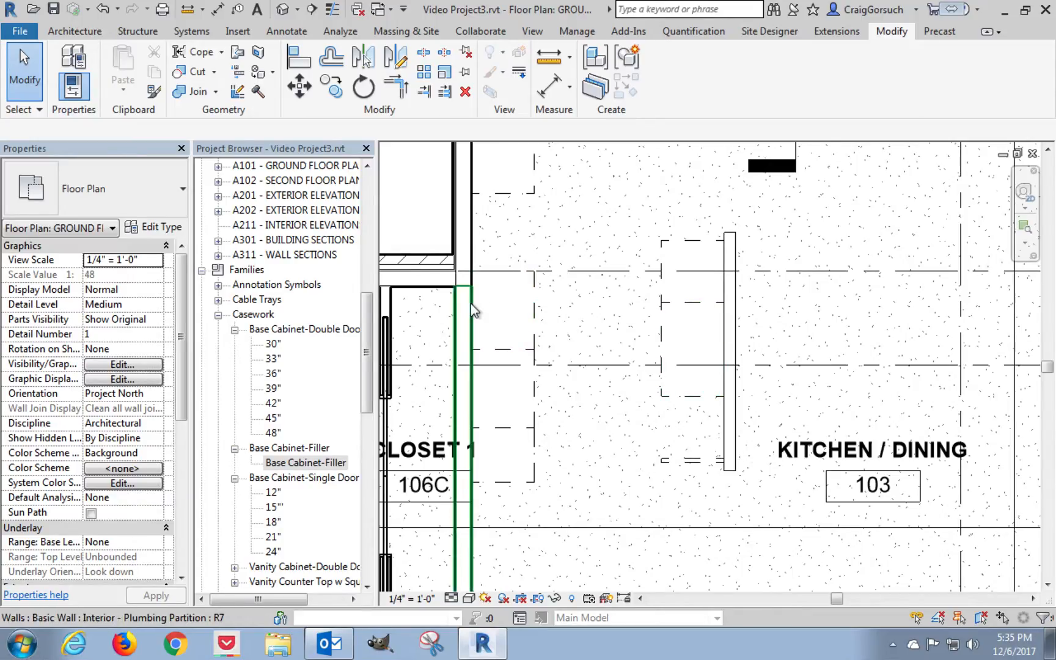
# Start loading a family and browse from Base Cabinets to the Counter Tops folder.
pyautogui.moveTo(610, 334); pyautogui.dragTo(614, 387, button='middle')
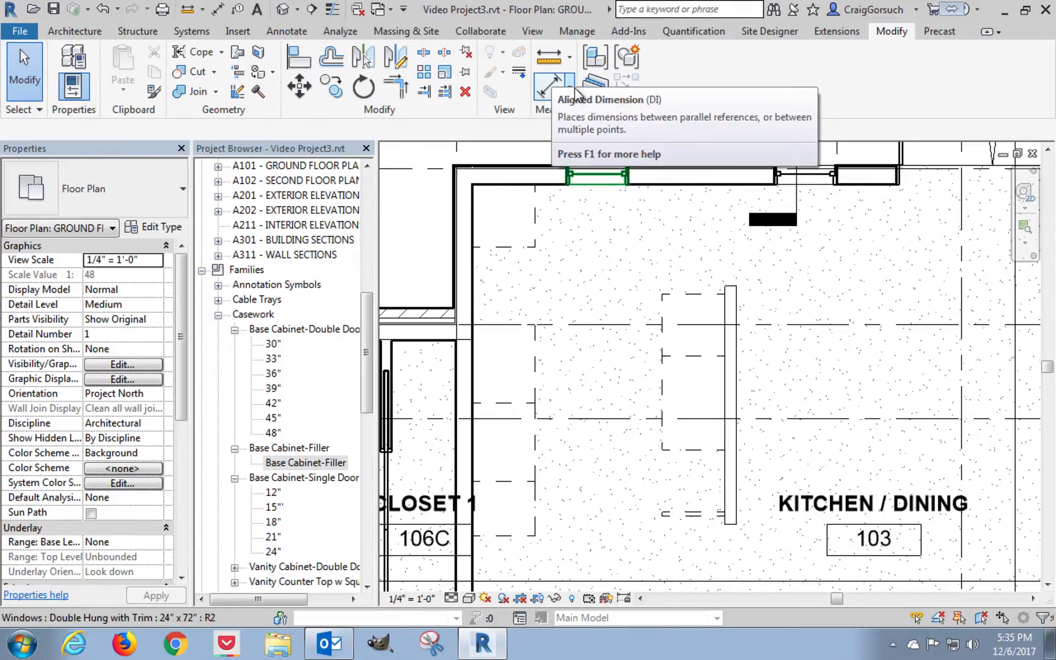
pyautogui.click(237, 31)
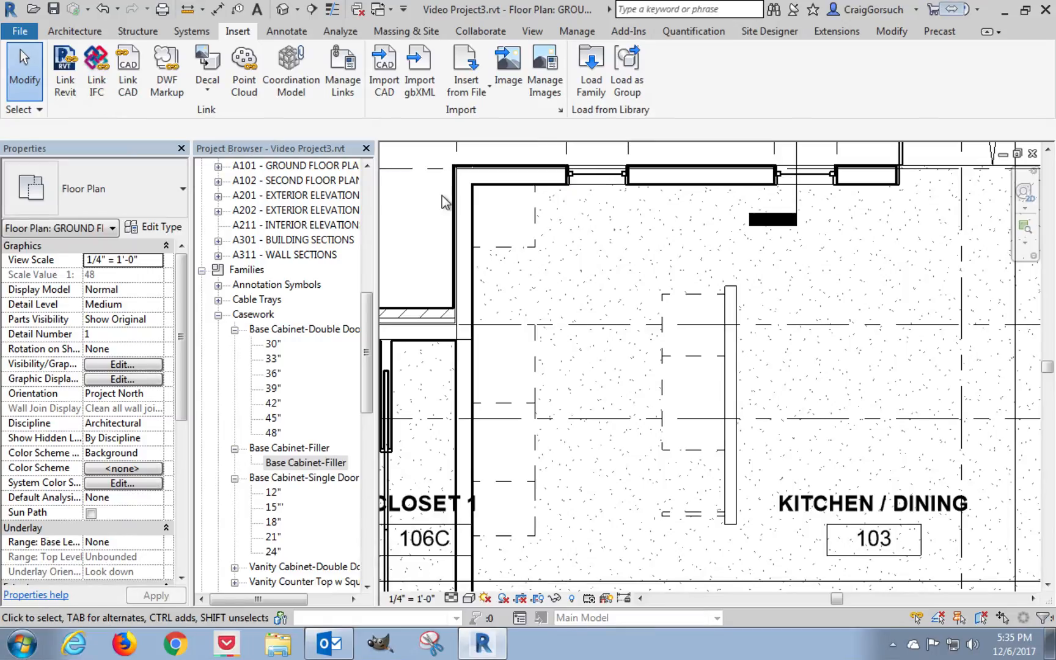
pyautogui.click(602, 86)
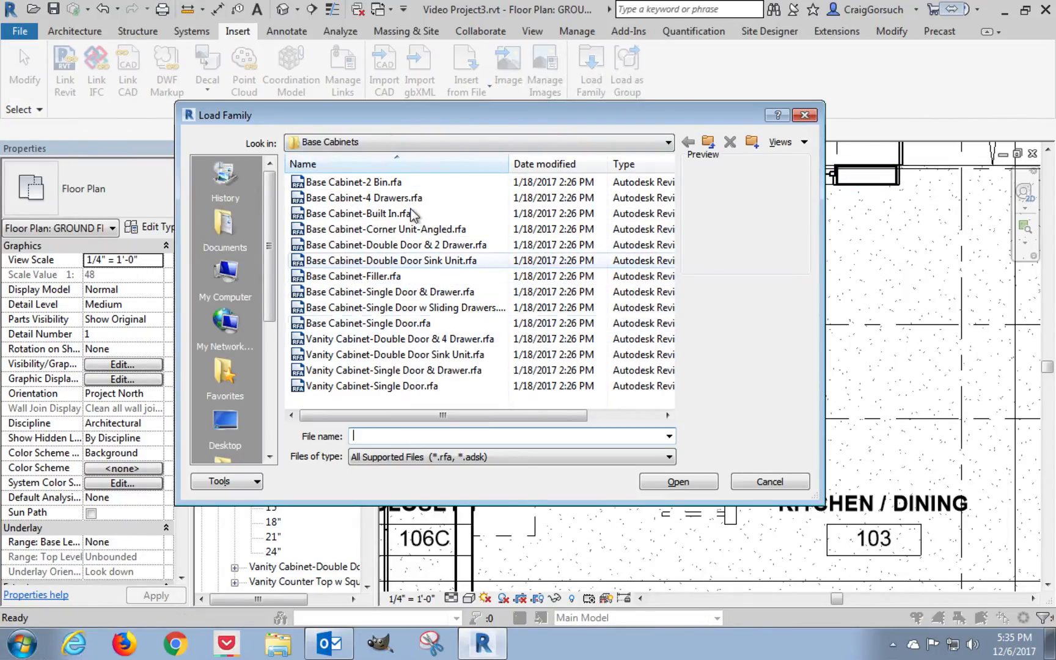
pyautogui.click(709, 145)
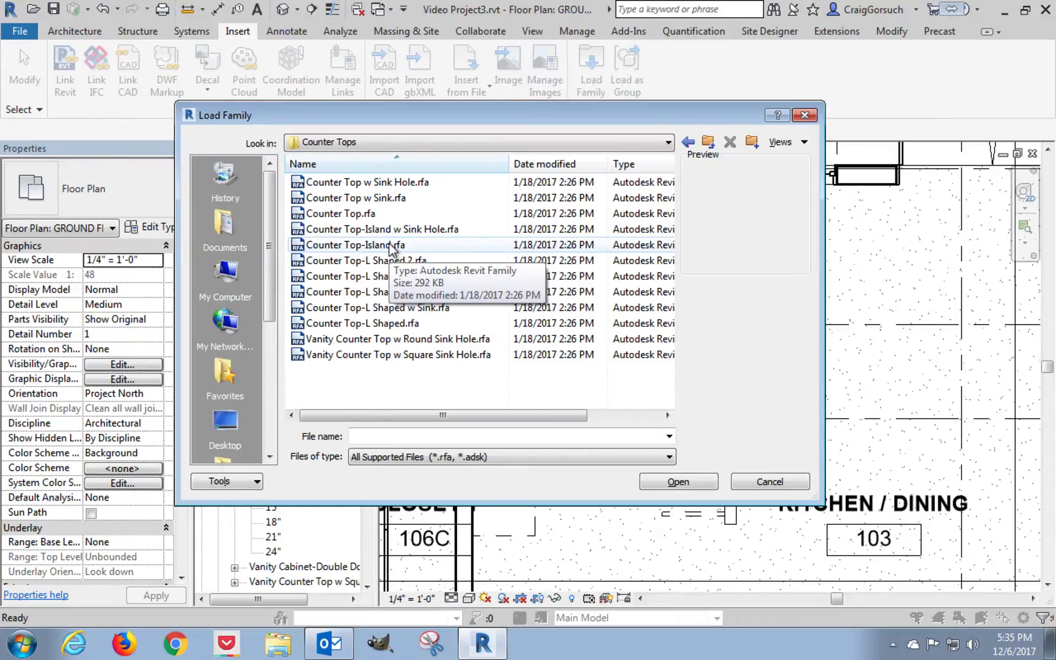
# Preview the counter top families and load Counter Top.rfa together with Counter Top w Sink Hole.rfa.
pyautogui.click(348, 214)
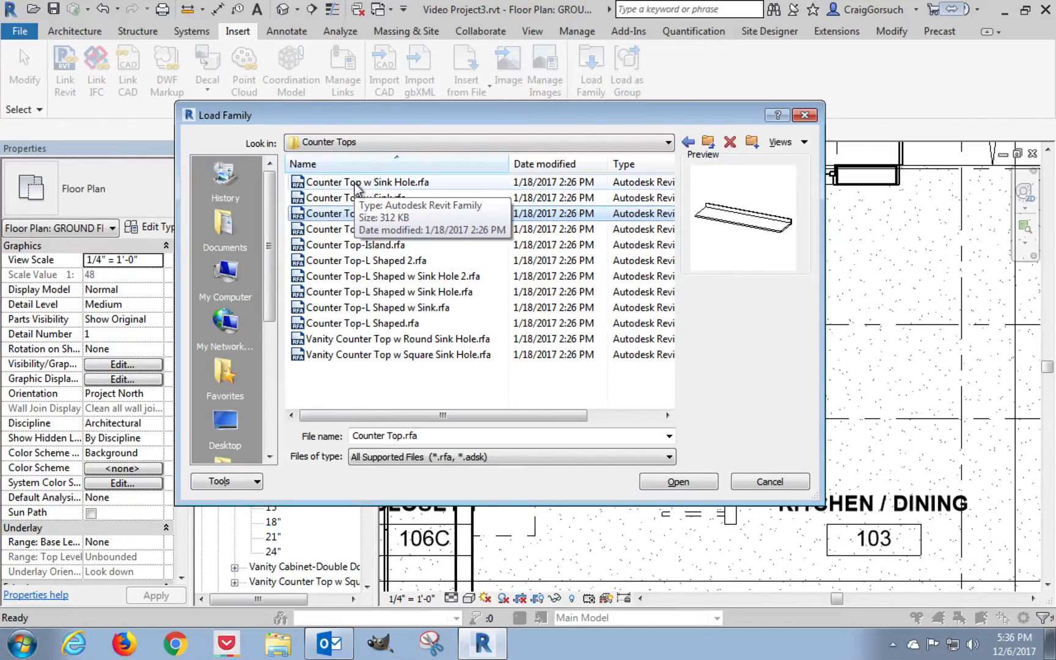
pyautogui.click(355, 184)
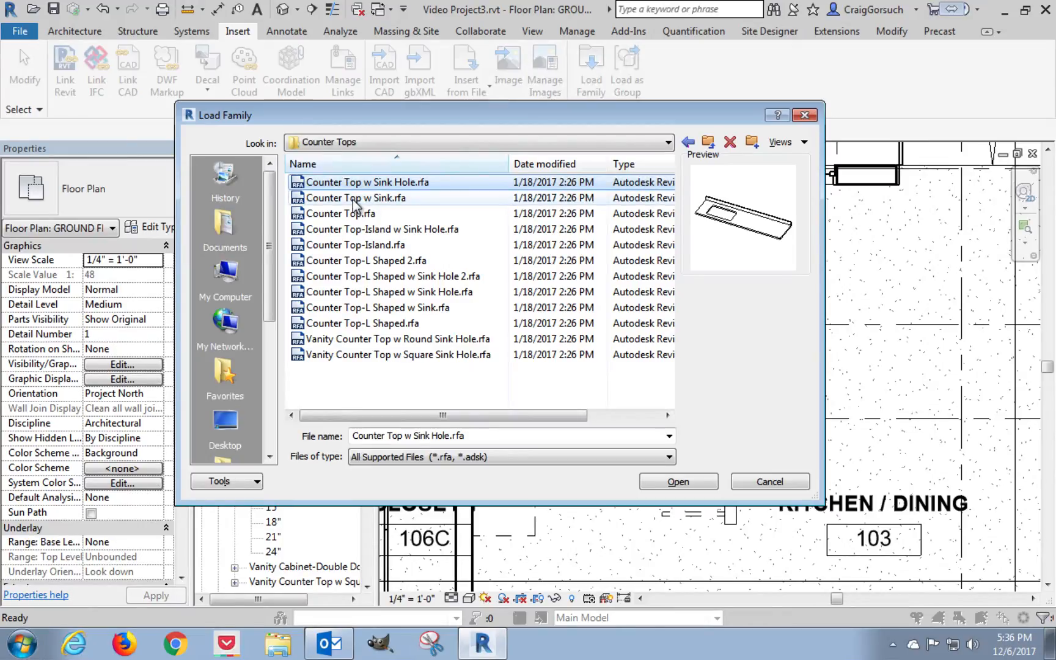
pyautogui.click(352, 199)
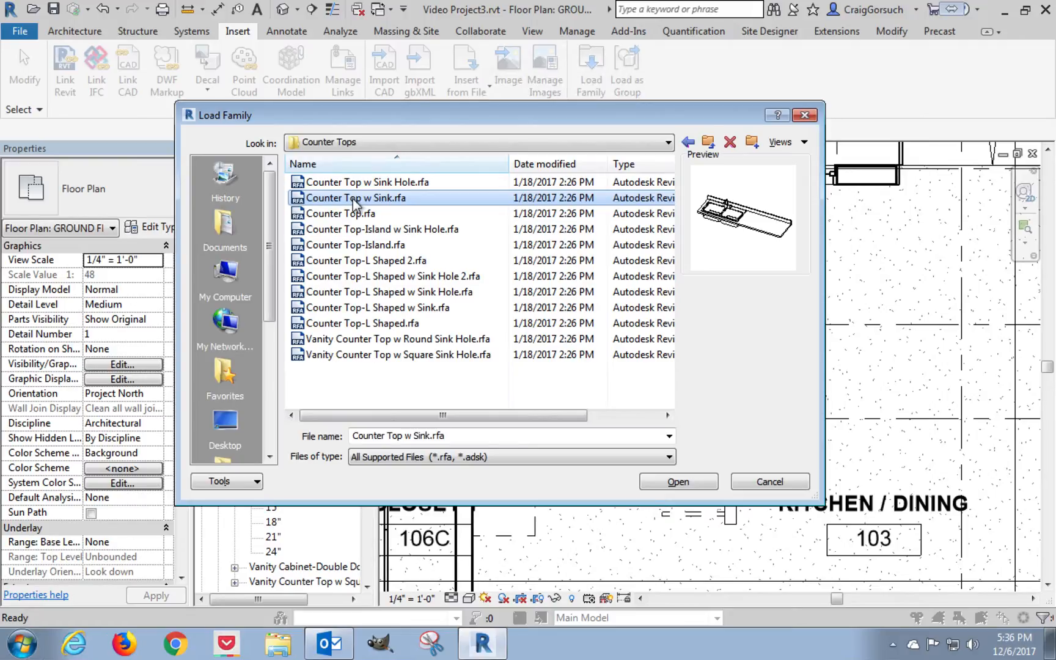
pyautogui.click(353, 184)
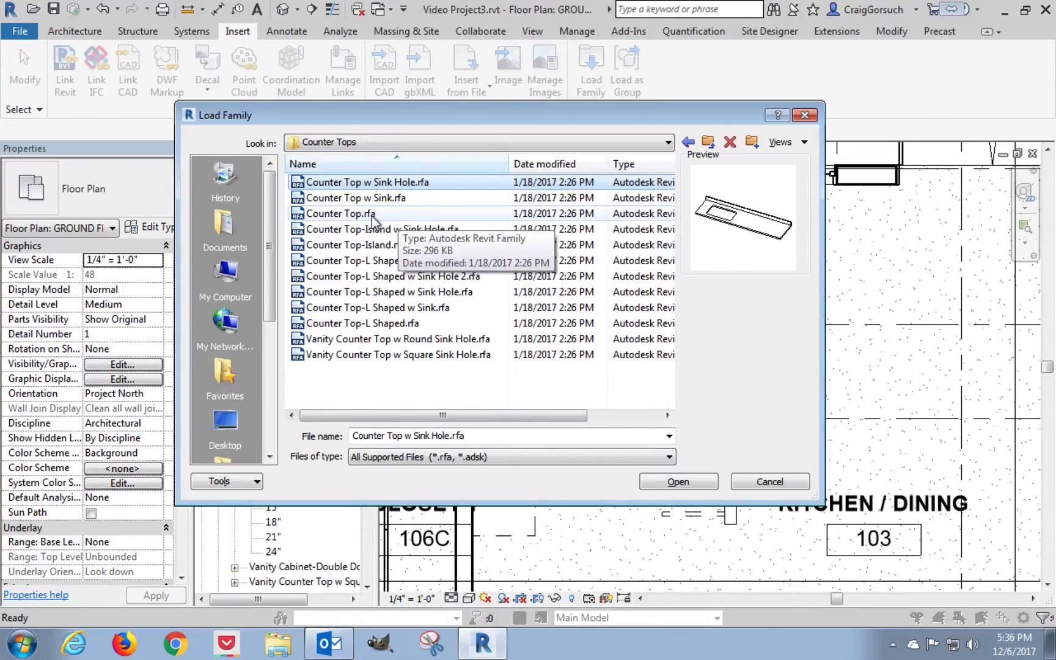
pyautogui.click(353, 214)
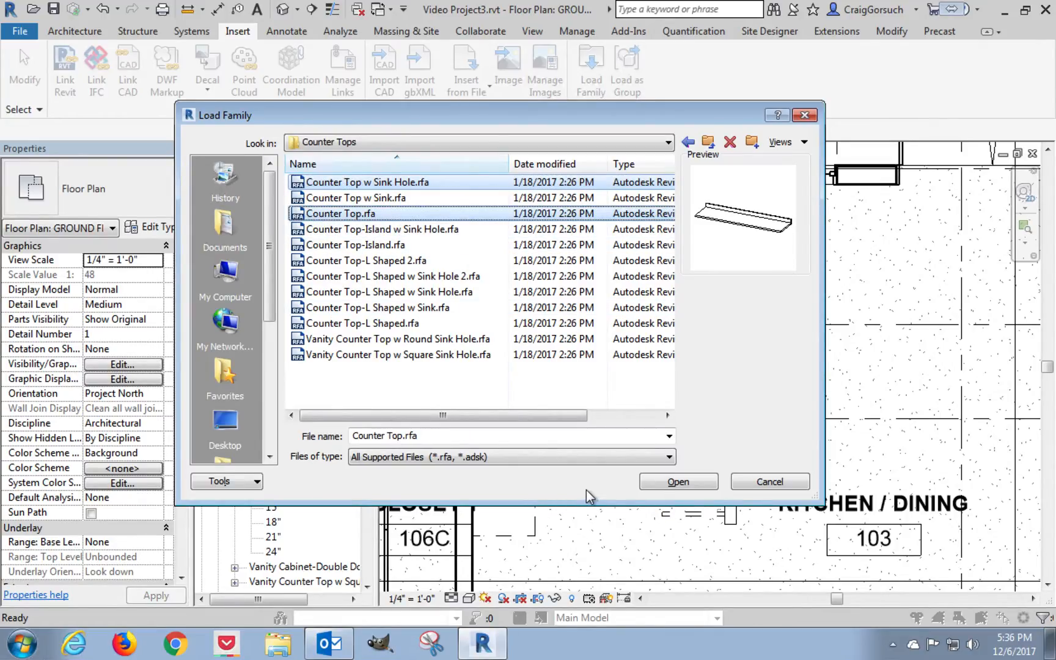
pyautogui.click(671, 481)
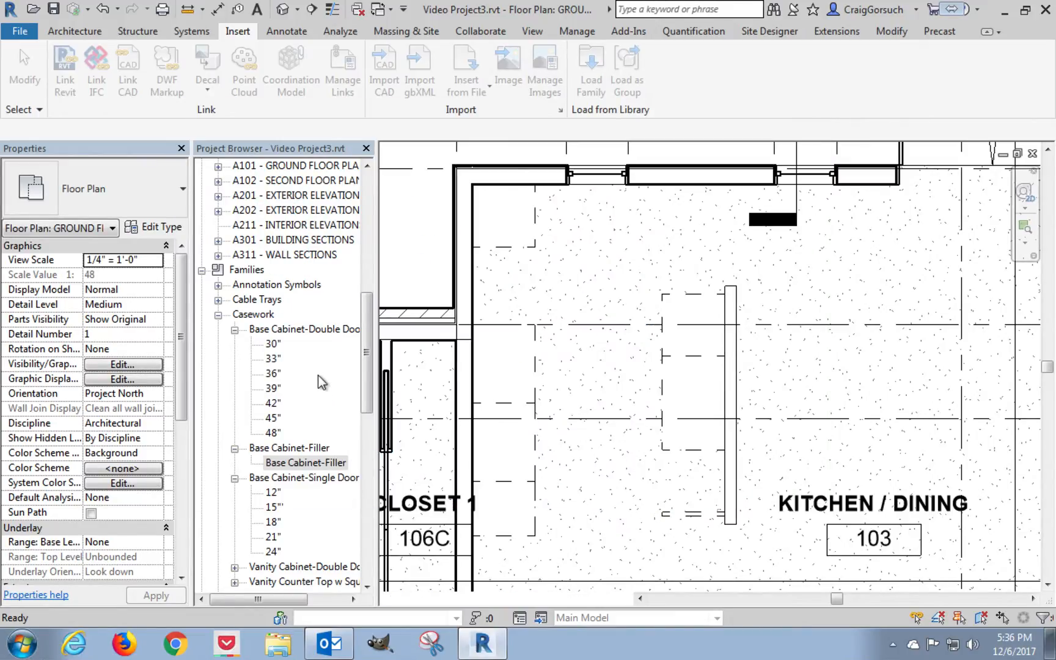
# Collapse the base cabinet families in the project tree and place a Counter Top w Sink Hole, 24" Depth, over the island cabinets.
pyautogui.click(235, 331)
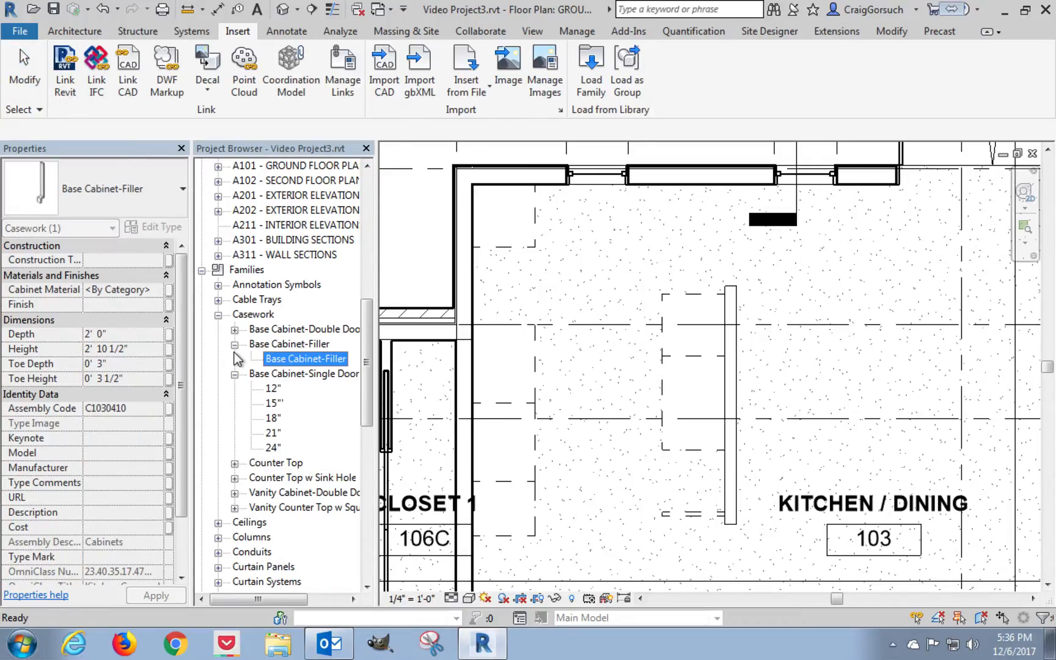
pyautogui.click(234, 374)
pyautogui.click(235, 344)
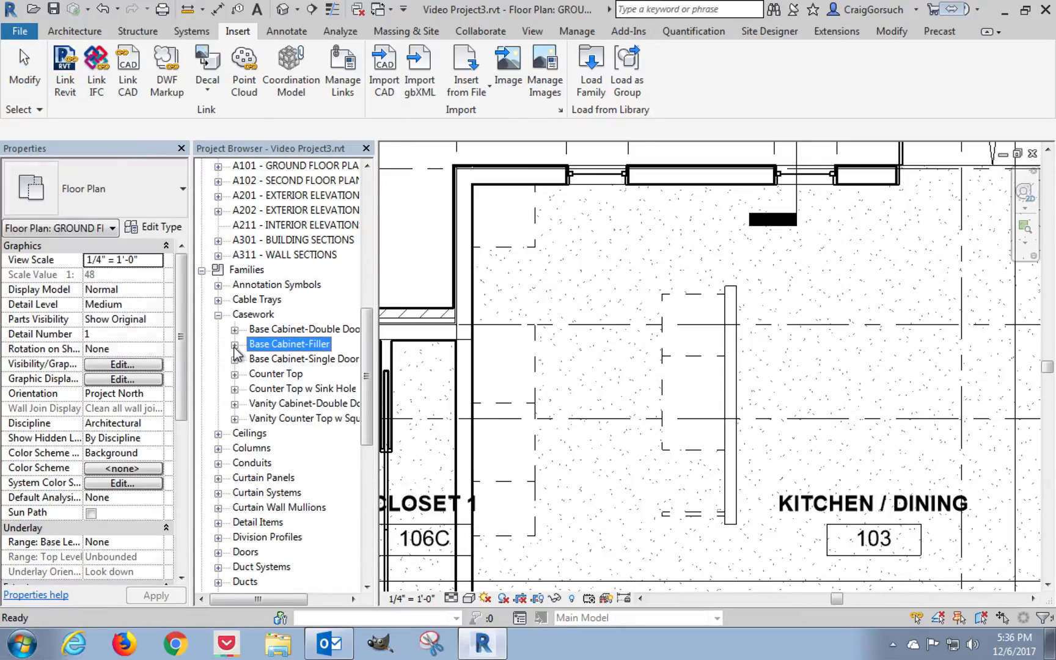
pyautogui.click(234, 389)
pyautogui.click(286, 403)
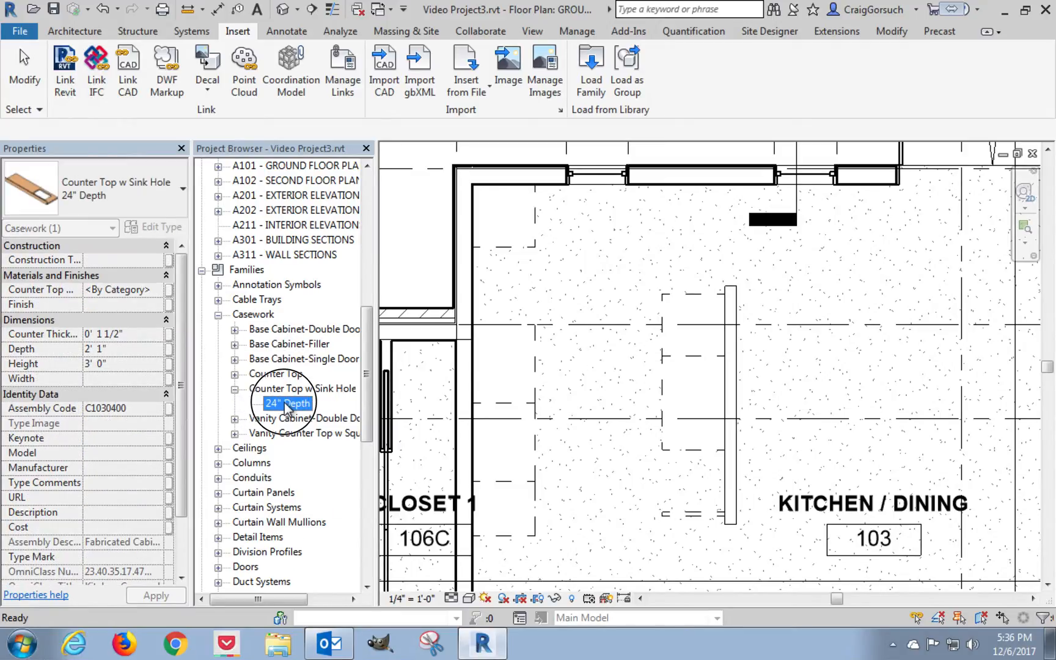
pyautogui.moveTo(295, 409); pyautogui.dragTo(606, 379)
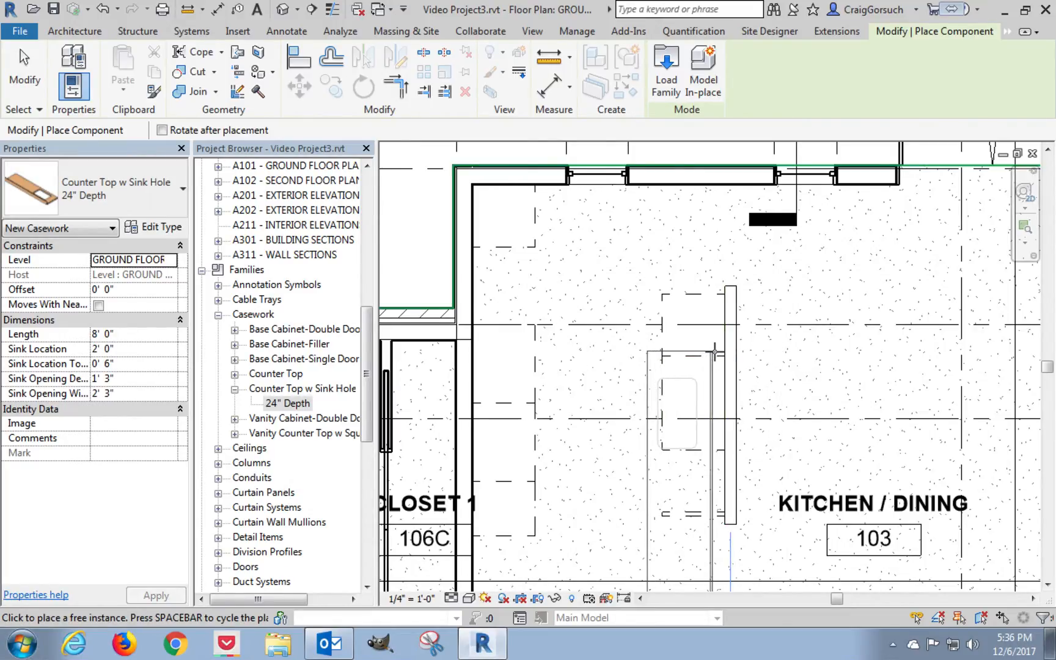
pyautogui.click(714, 351)
# Try to align the sink counter top's back edge with the partition wall's kitchen-side face.
pyautogui.scroll(2, 714, 352)
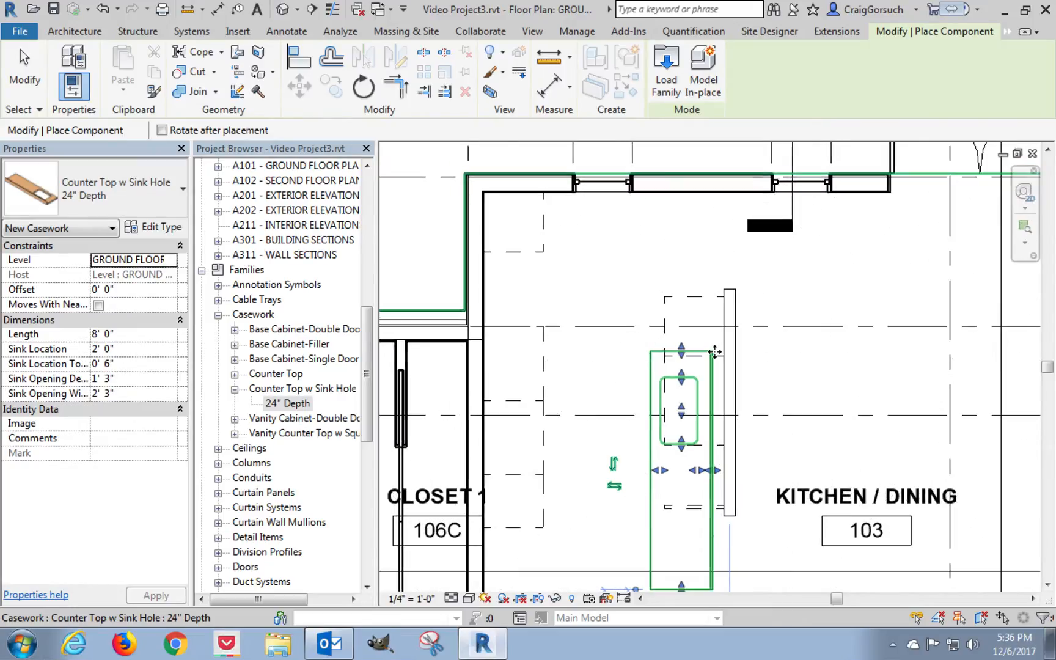
pyautogui.scroll(3, 714, 352)
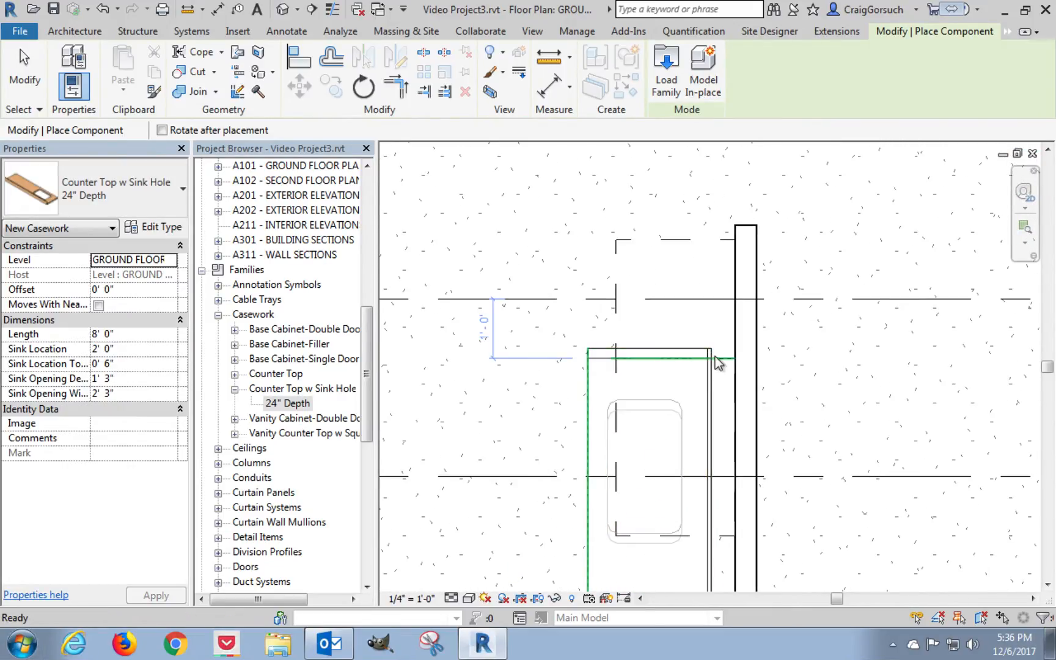
pyautogui.press('a')
pyautogui.press('l')
pyautogui.click(734, 383)
pyautogui.click(712, 385)
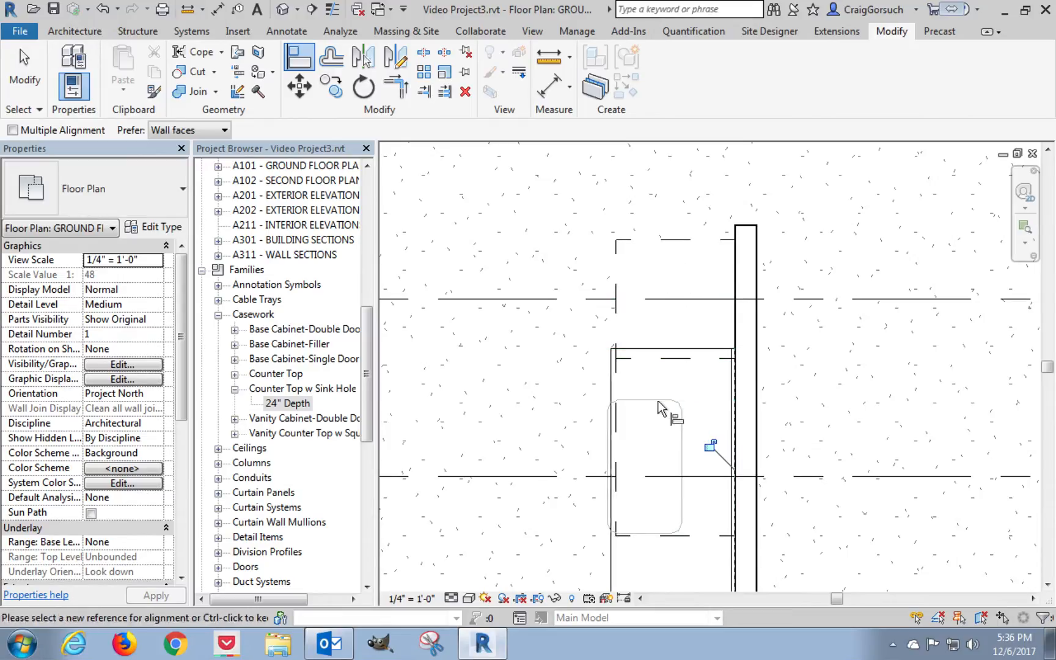
pyautogui.press('Escape')
pyautogui.click(687, 430)
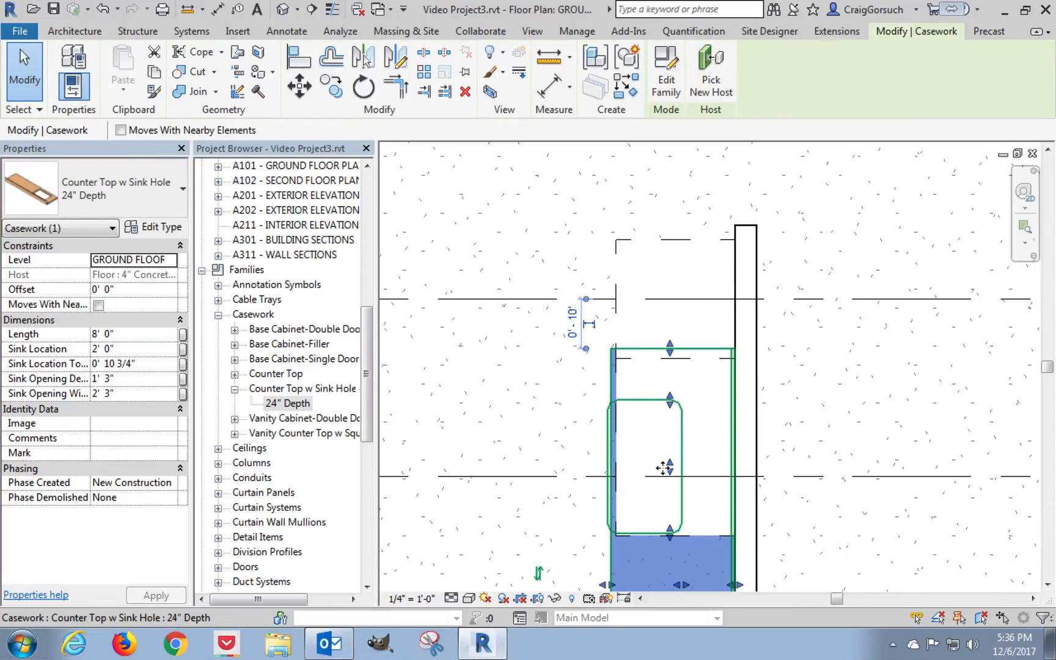
pyautogui.press('Escape')
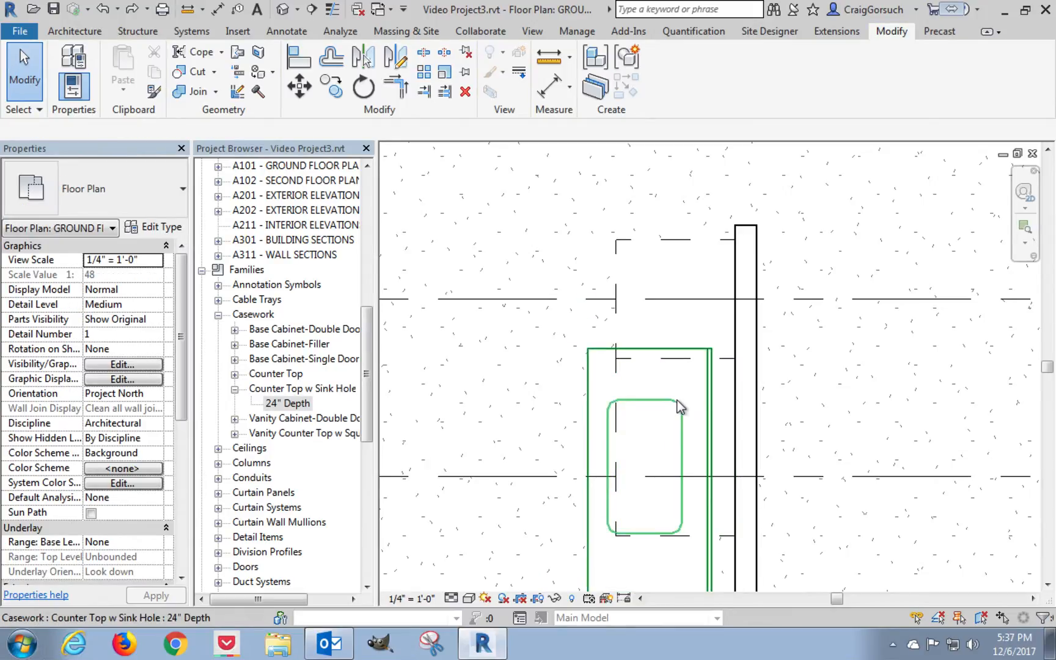
# Move the island counter top from its back edge to the partition wall's kitchen-side face.
pyautogui.click(677, 401)
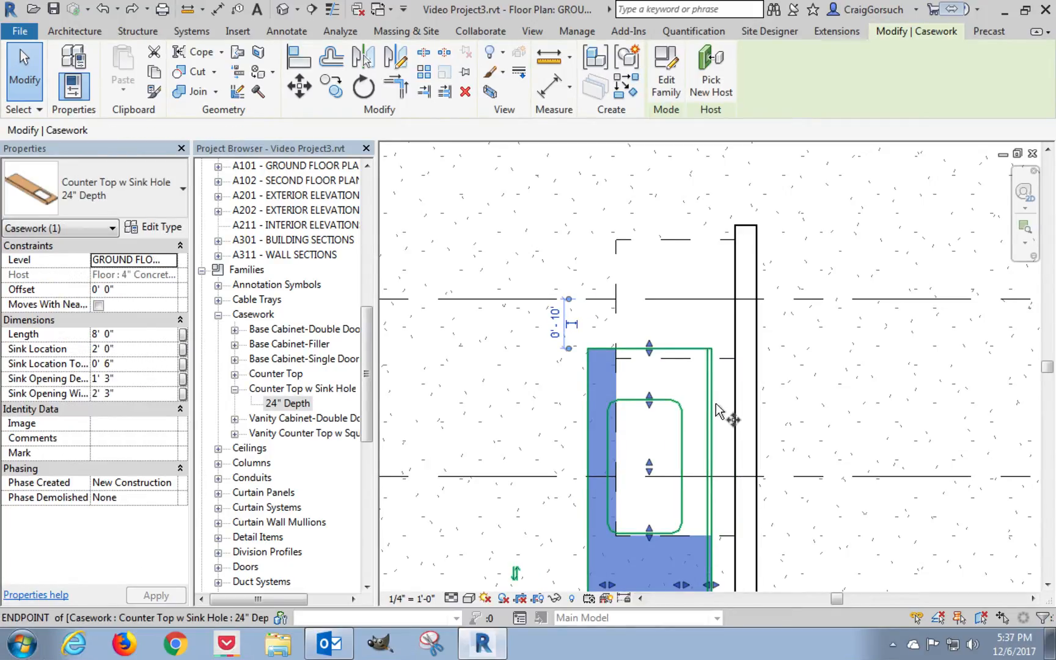
pyautogui.press('m')
pyautogui.press('v')
pyautogui.click(712, 401)
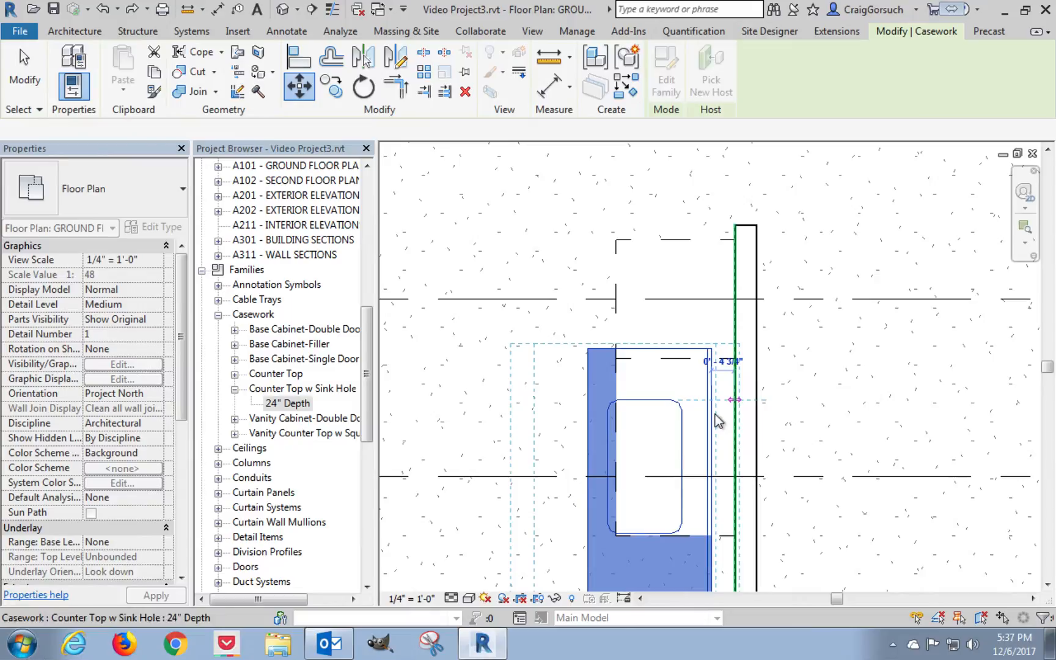
pyautogui.click(735, 401)
# Align the sink opening's centre with the centre line of the 36" double door base cabinet.
pyautogui.press('a')
pyautogui.press('l')
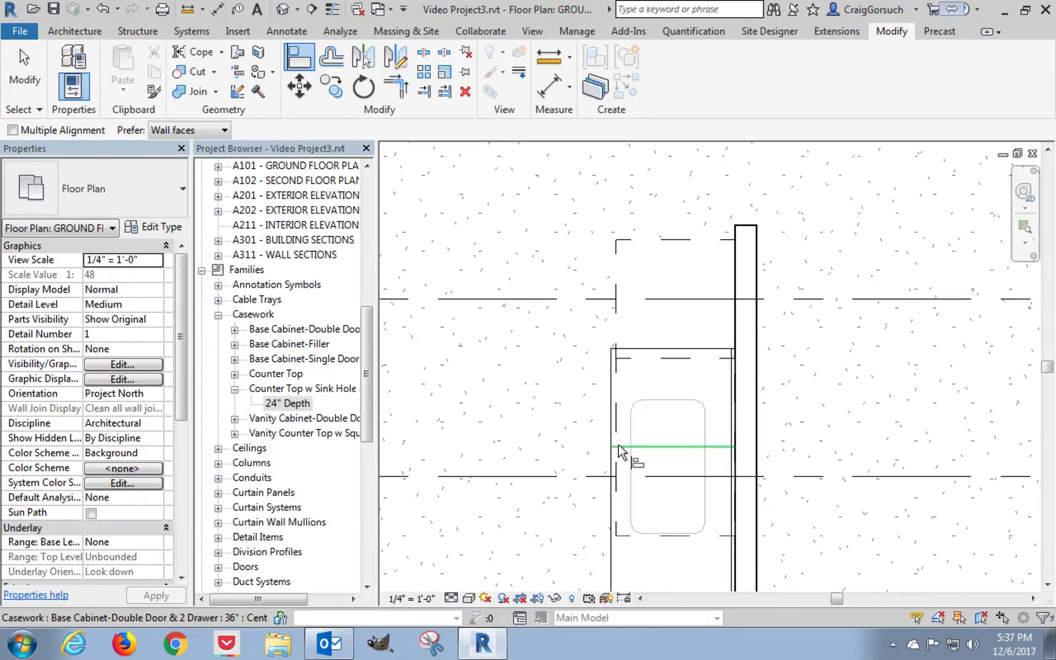
pyautogui.click(619, 446)
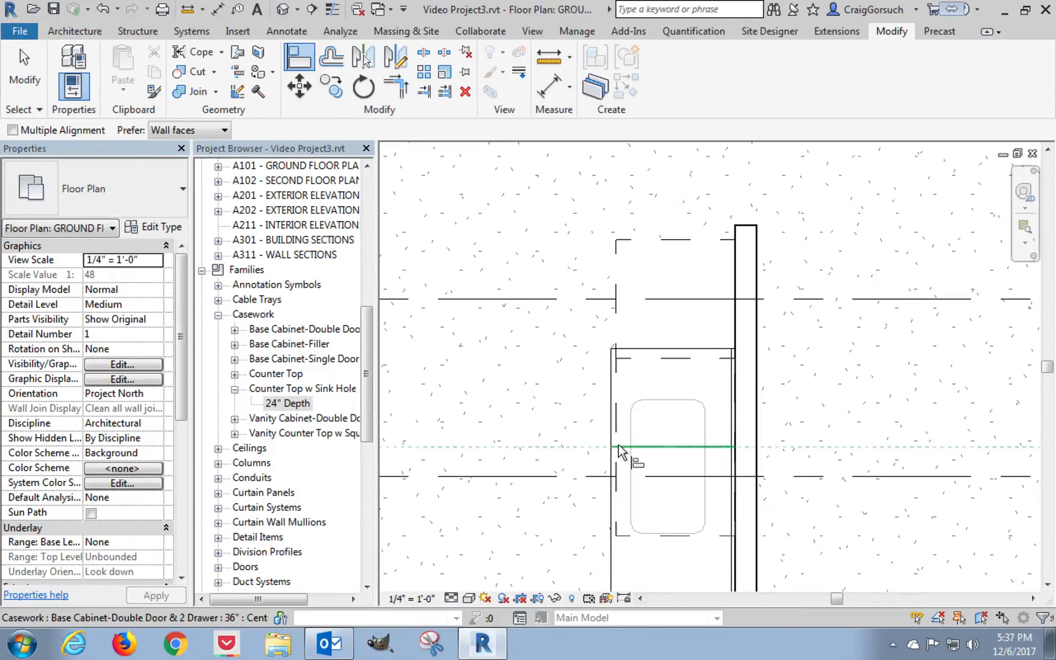
pyautogui.click(659, 468)
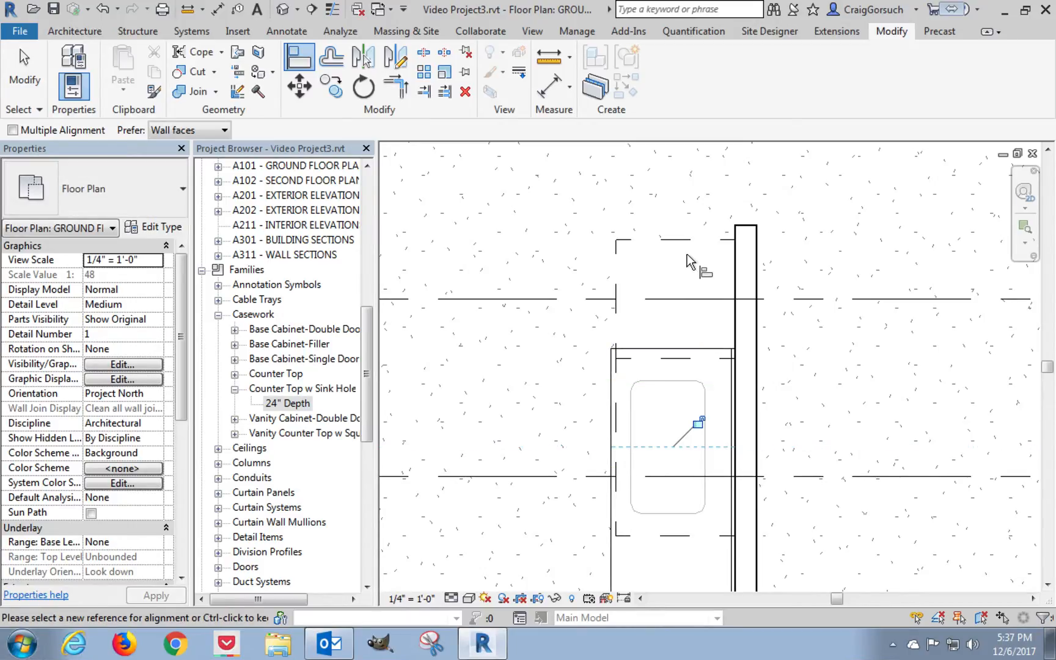
pyautogui.press('Escape')
pyautogui.press('Escape')
# Draw a horizontal thin detail line just above the upper island cabinet, extending past the partition wall.
pyautogui.moveTo(708, 247); pyautogui.dragTo(718, 93, button='middle')
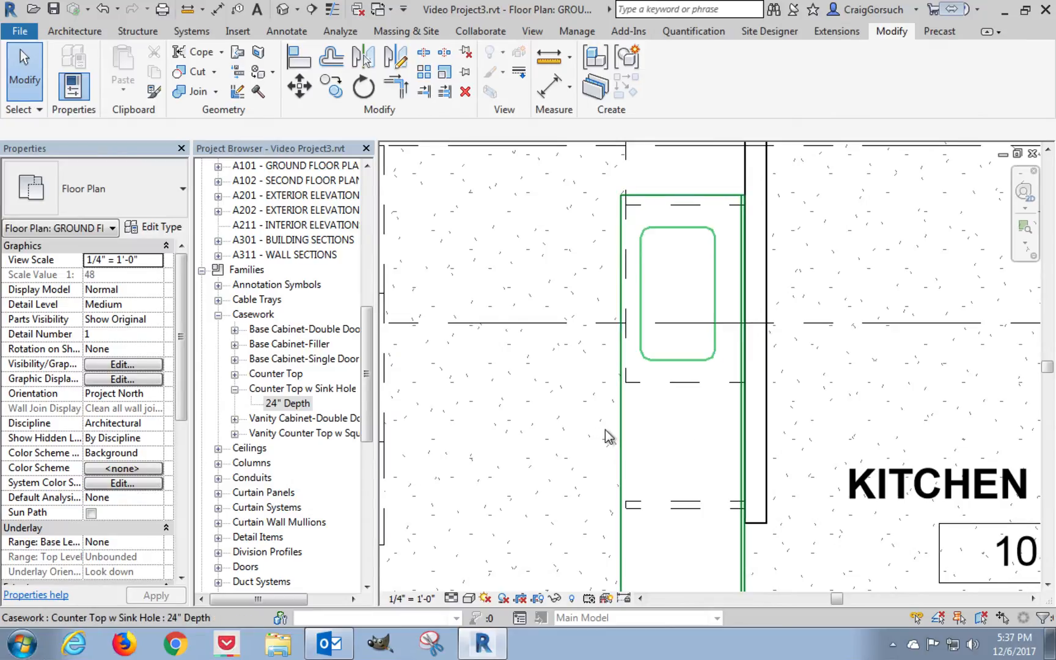
pyautogui.moveTo(626, 441); pyautogui.dragTo(626, 534, button='middle')
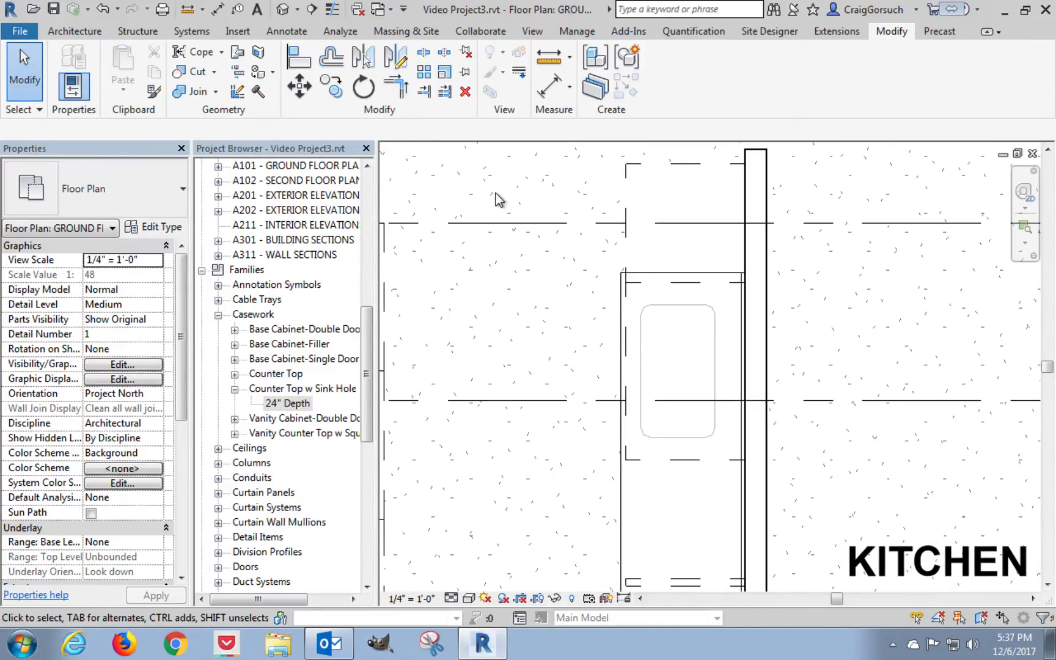
pyautogui.click(361, 90)
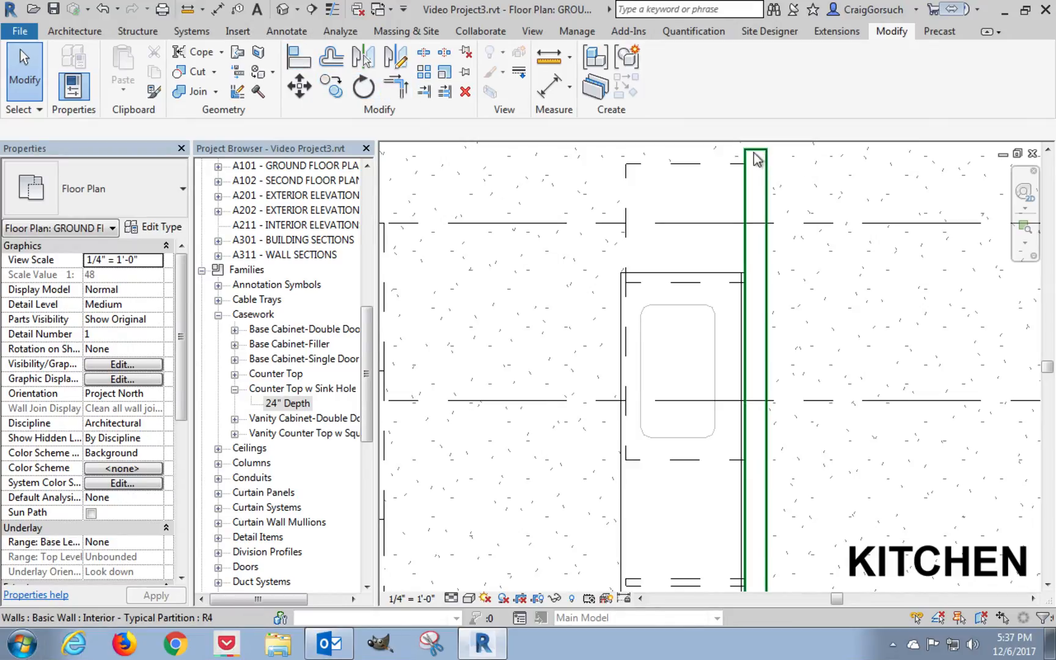
pyautogui.press('Escape')
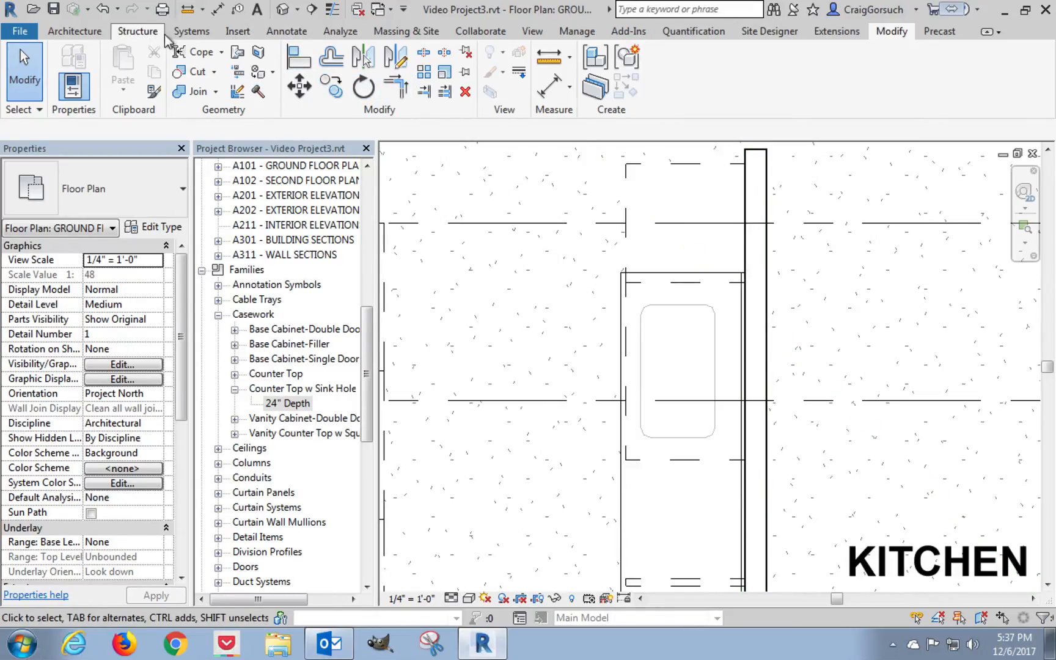
pyautogui.click(298, 38)
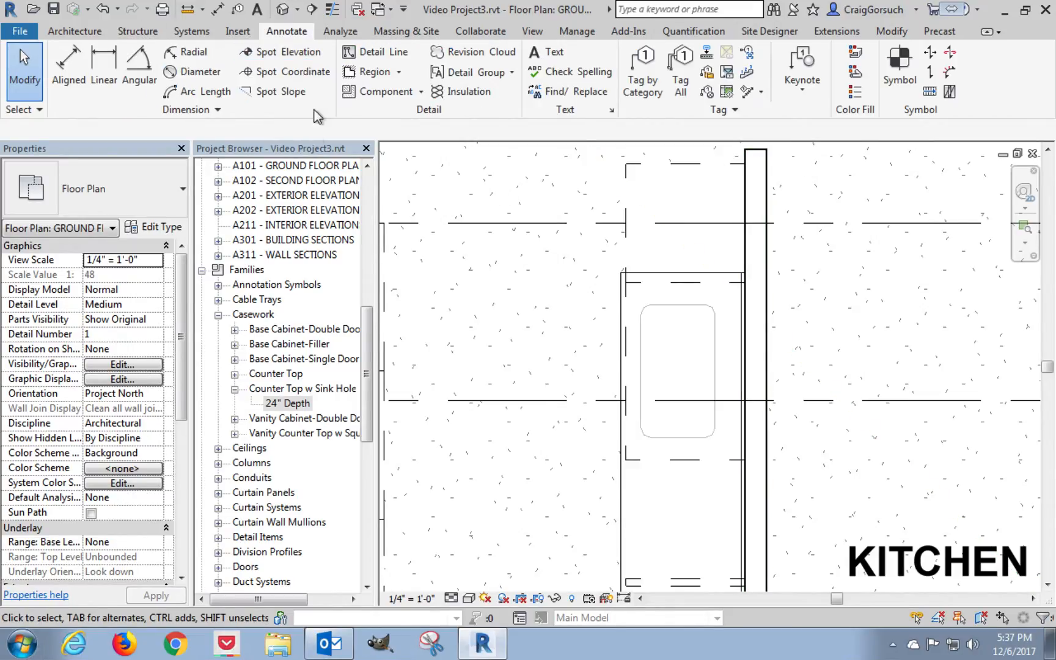
pyautogui.click(366, 52)
pyautogui.moveTo(549, 256); pyautogui.dragTo(540, 269, button='middle')
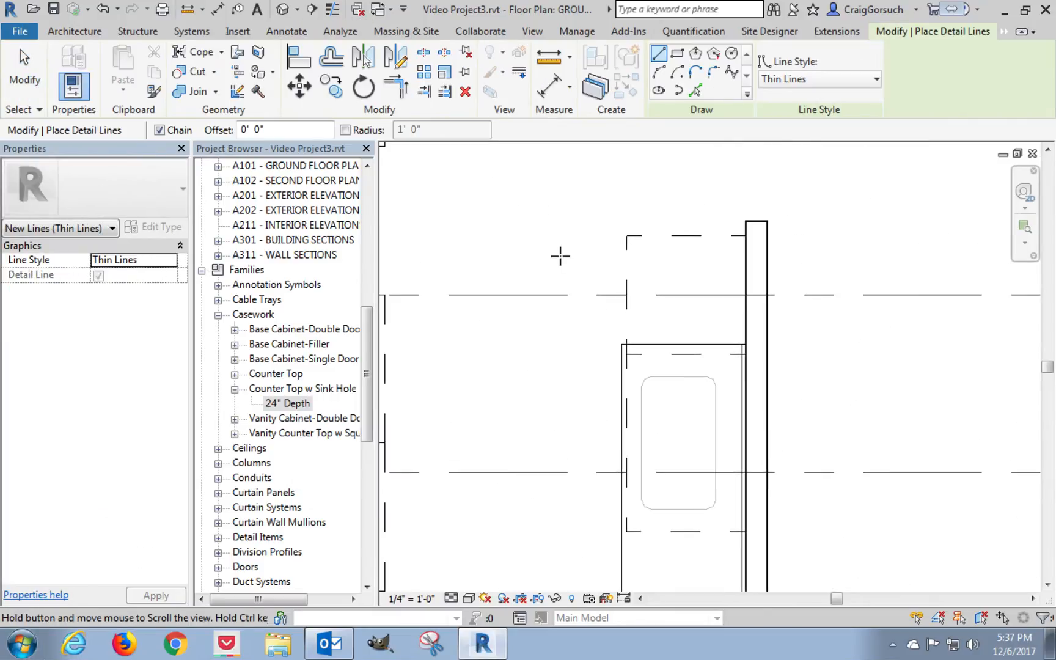
pyautogui.click(626, 235)
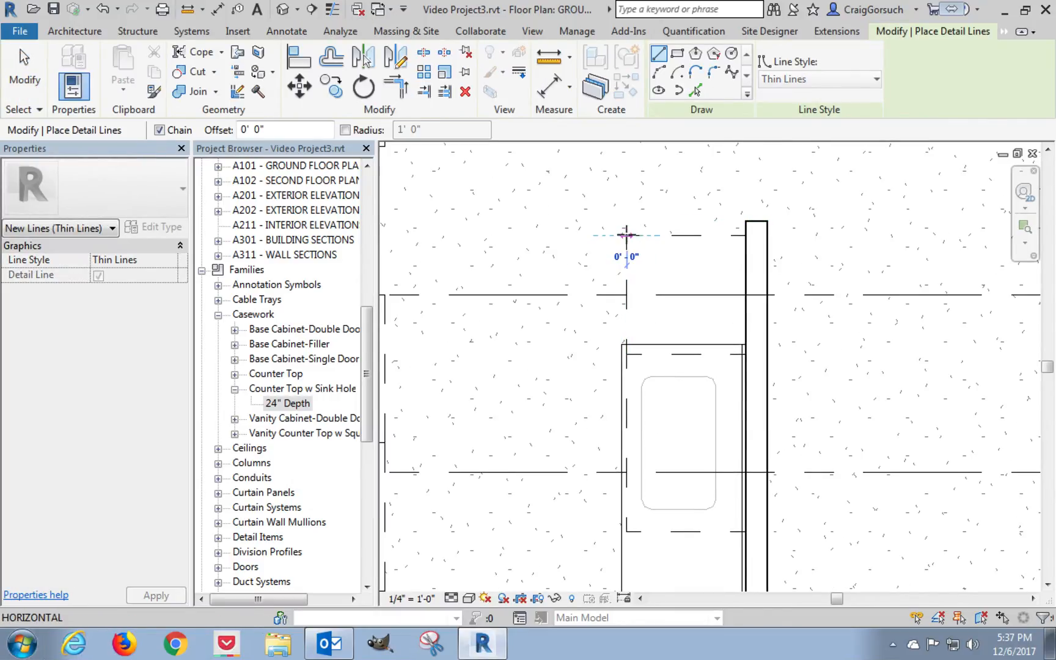
pyautogui.click(798, 230)
pyautogui.press('Escape')
pyautogui.press('Escape')
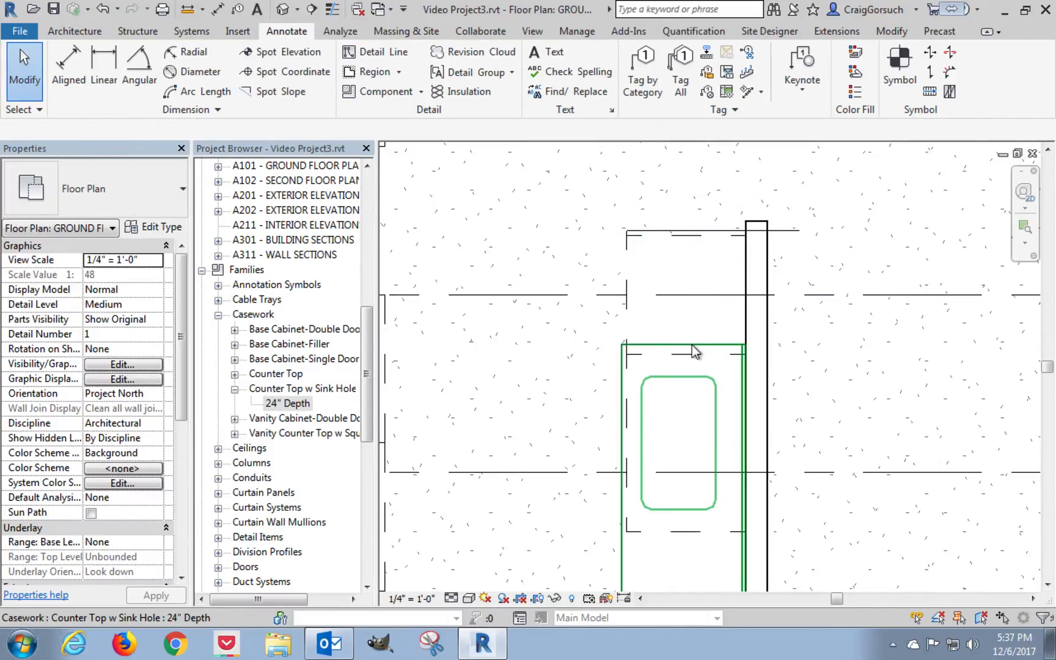
# Stretch the counter top's upper end to the detail line above the cabinets, and delete that line.
pyautogui.click(692, 345)
pyautogui.moveTo(689, 290); pyautogui.dragTo(690, 235)
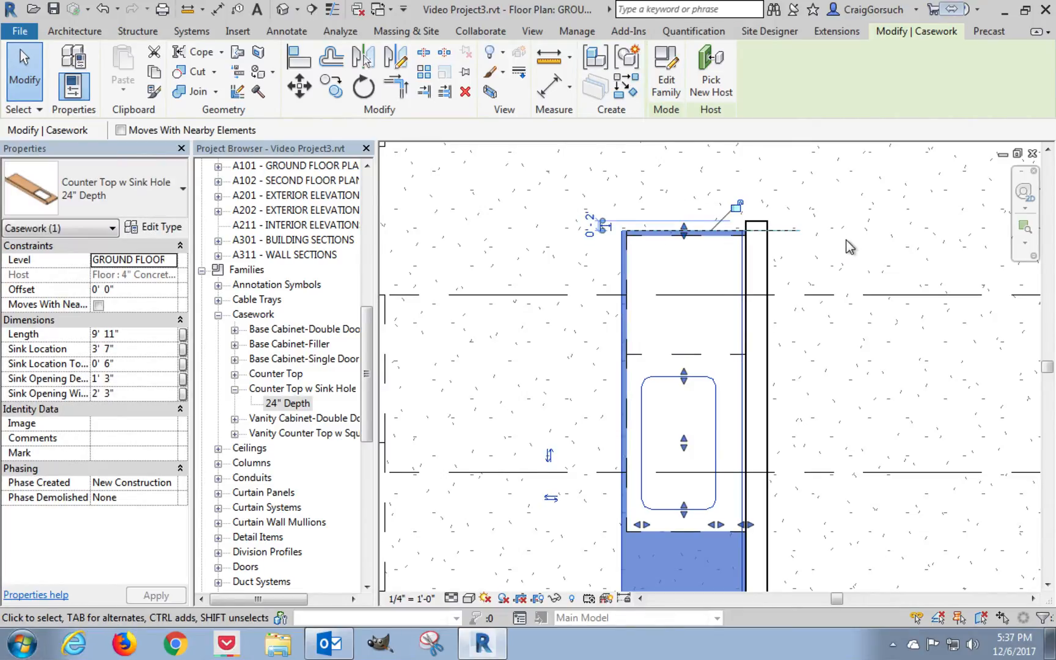
pyautogui.click(847, 244)
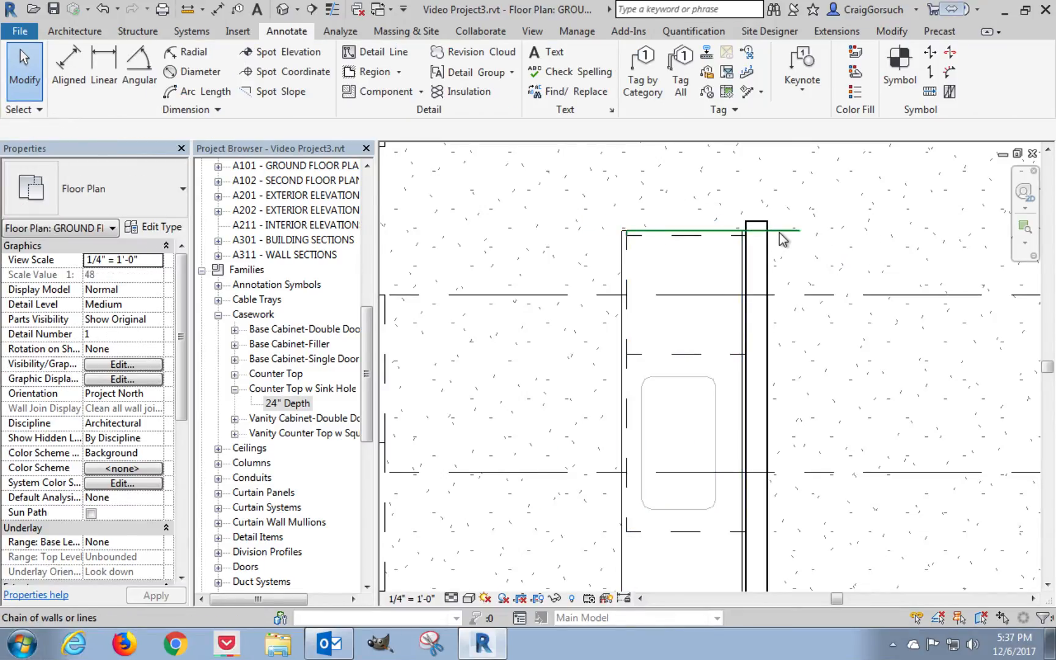
pyautogui.click(780, 233)
pyautogui.press('Delete')
# Draw a horizontal thin detail line about 3' long just below the island's filler, extending past the partition wall.
pyautogui.moveTo(795, 421); pyautogui.dragTo(730, 226, button='middle')
pyautogui.click(373, 52)
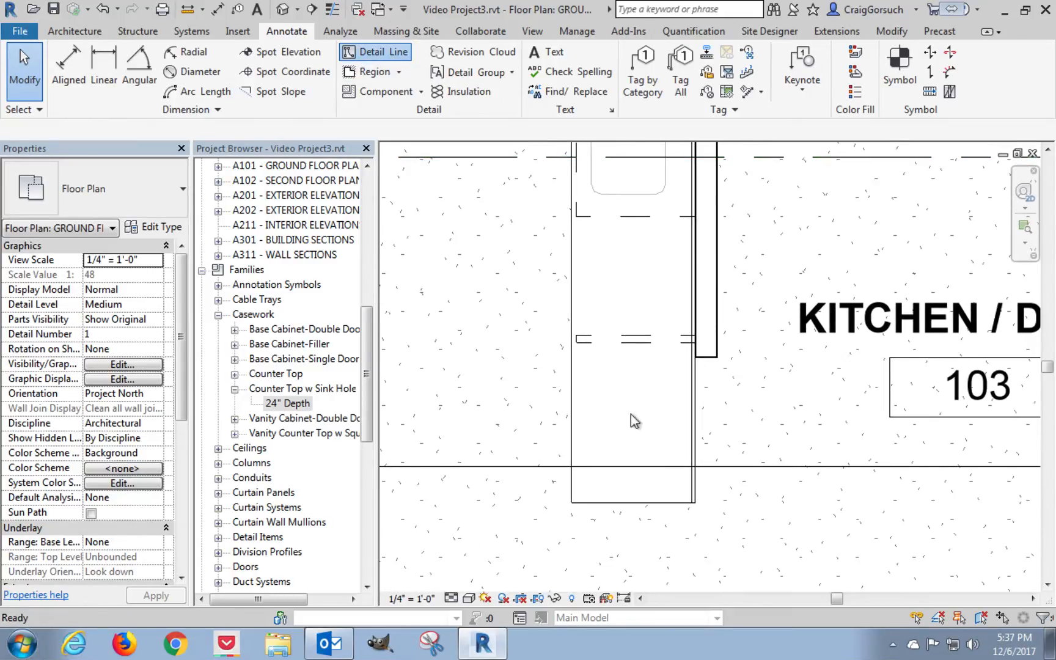
pyautogui.click(577, 344)
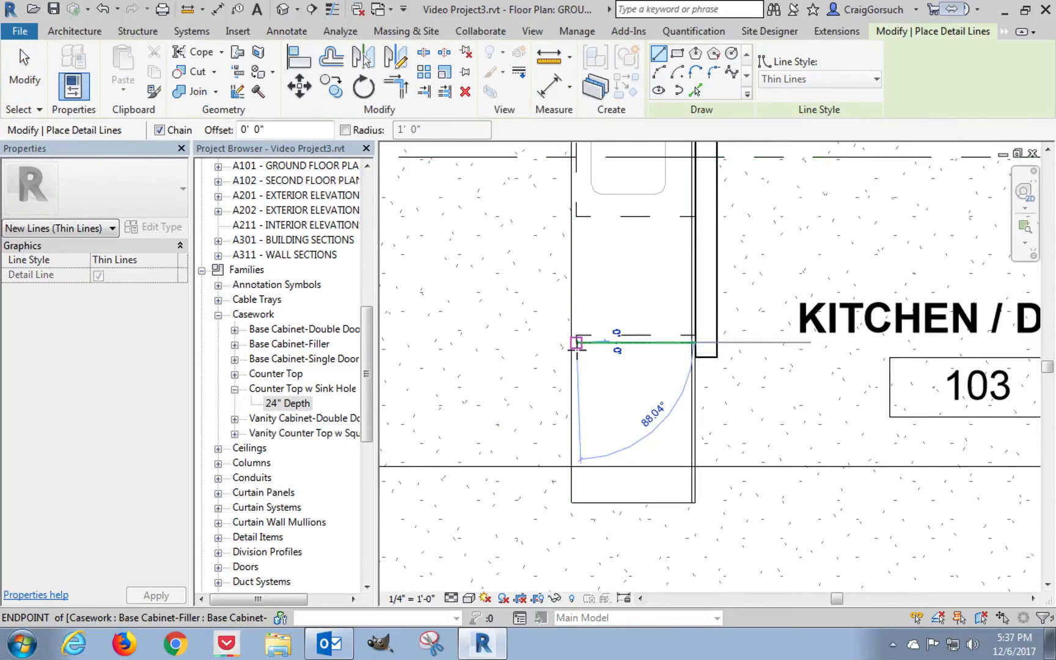
pyautogui.click(754, 344)
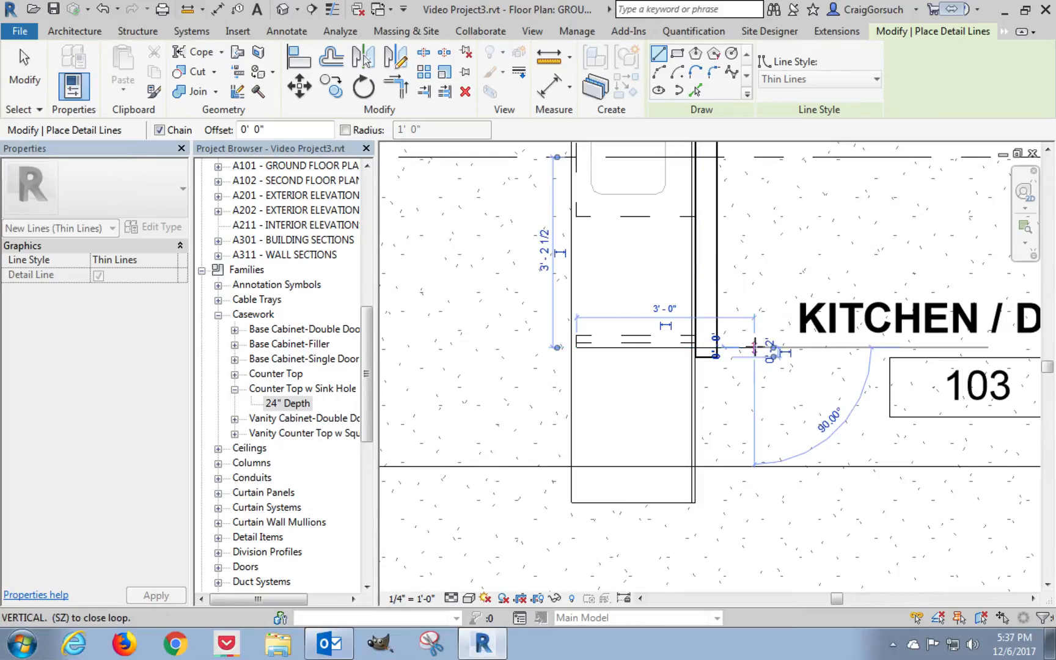
pyautogui.press('Escape')
pyautogui.press('Escape')
# Shorten the counter top by pulling its lower end up to the detail line below the filler, for a length of 7' 3 1/2".
pyautogui.click(698, 415)
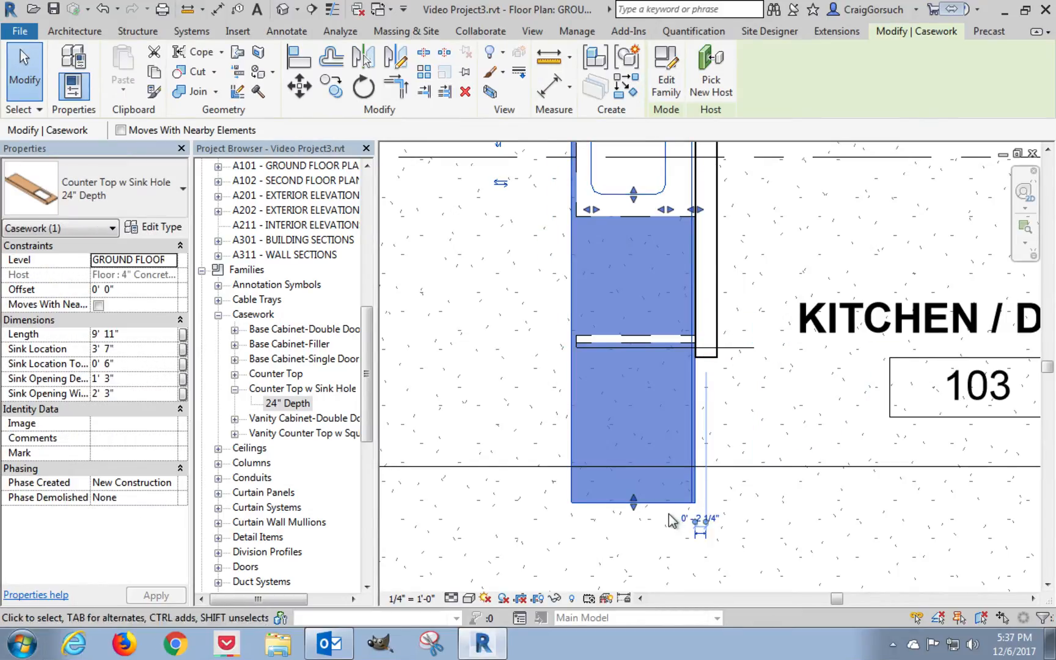
pyautogui.moveTo(635, 507); pyautogui.dragTo(636, 353)
pyautogui.click(790, 374)
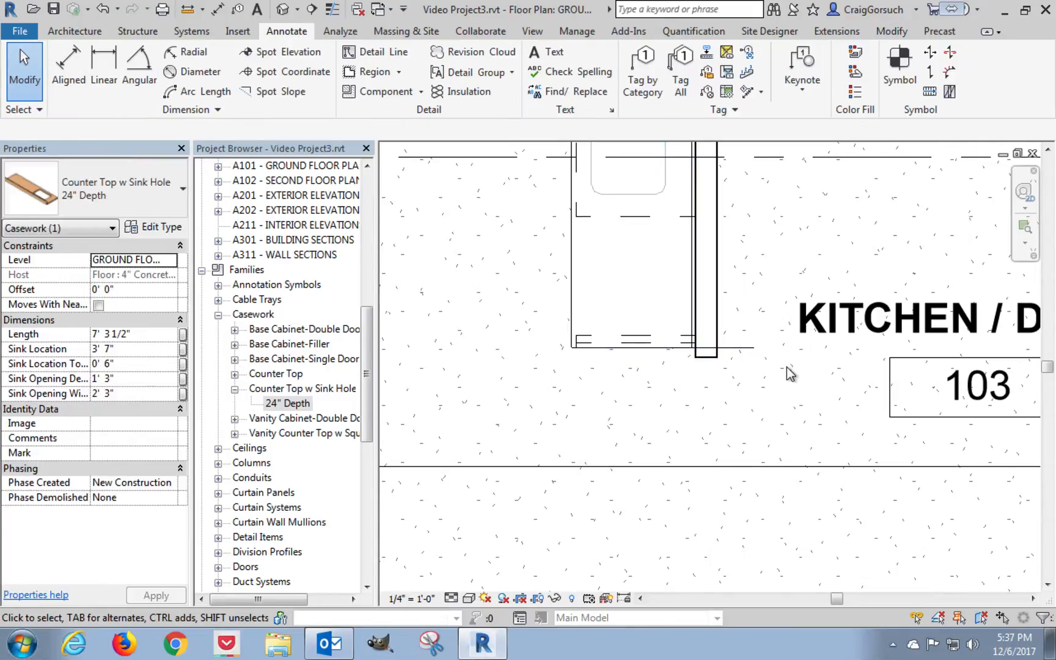
# Delete the horizontal detail line below the island's filler.
pyautogui.moveTo(505, 379); pyautogui.dragTo(765, 341)
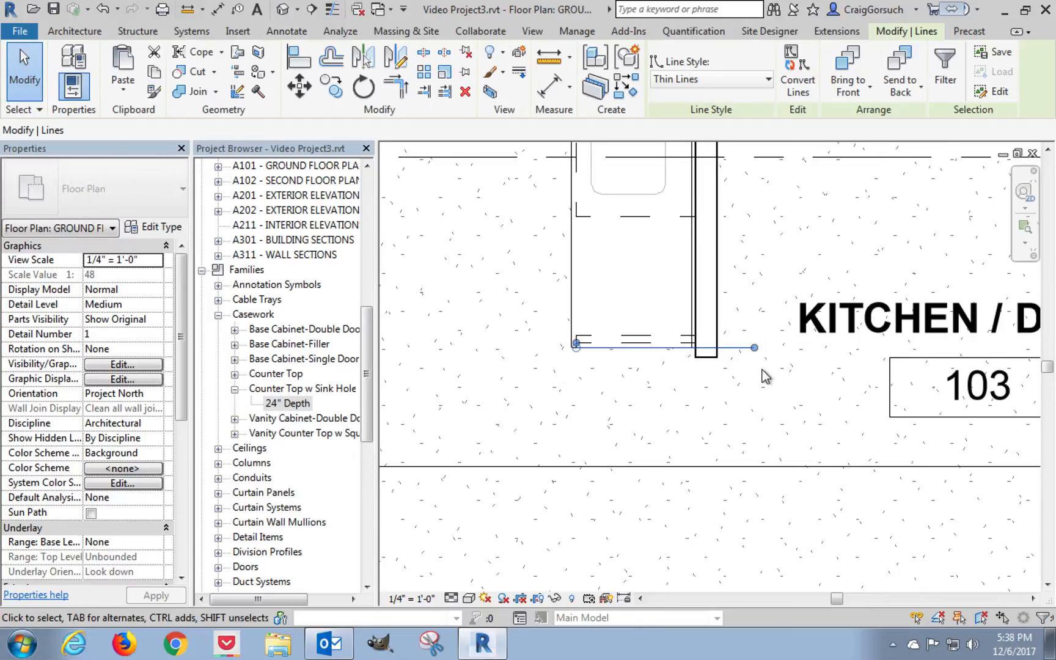
pyautogui.press('Delete')
pyautogui.moveTo(508, 317); pyautogui.dragTo(563, 465, button='middle')
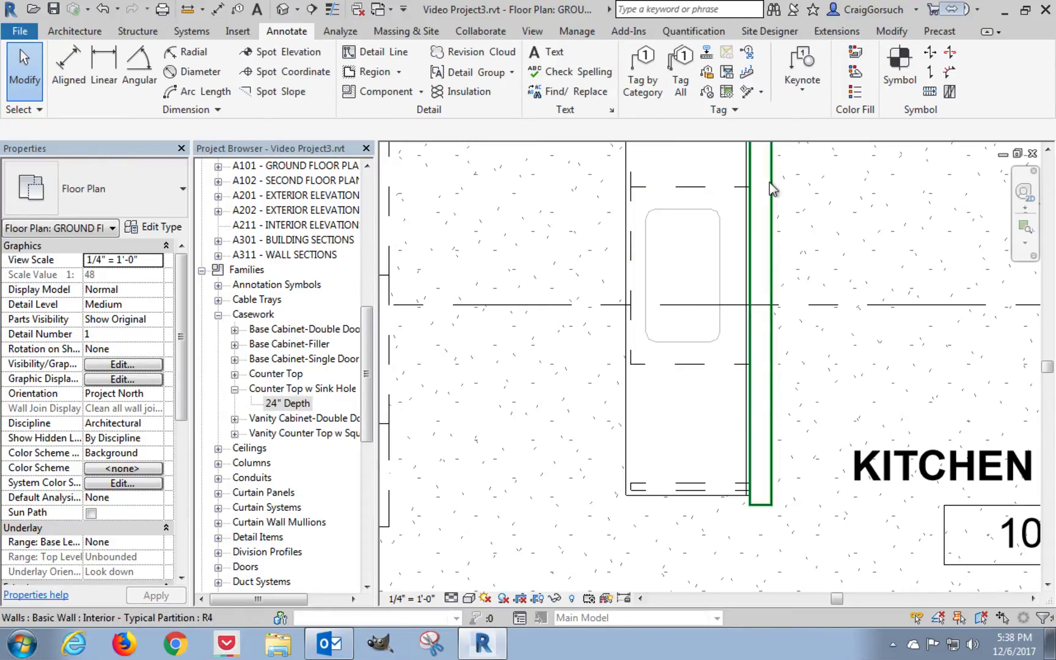
# Draw a thin detail line from the closet-wall cabinets' lower outer corner, 1" down and then horizontally past the wall.
pyautogui.moveTo(507, 399); pyautogui.dragTo(802, 486, button='middle')
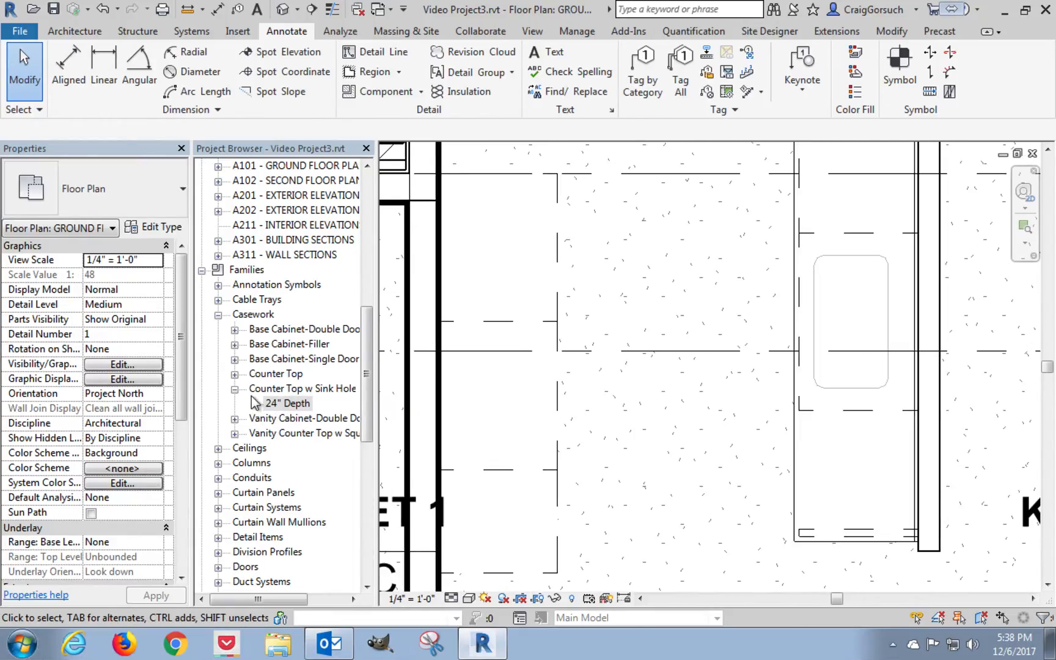
pyautogui.click(233, 374)
pyautogui.click(621, 414)
pyautogui.scroll(-1, 621, 414)
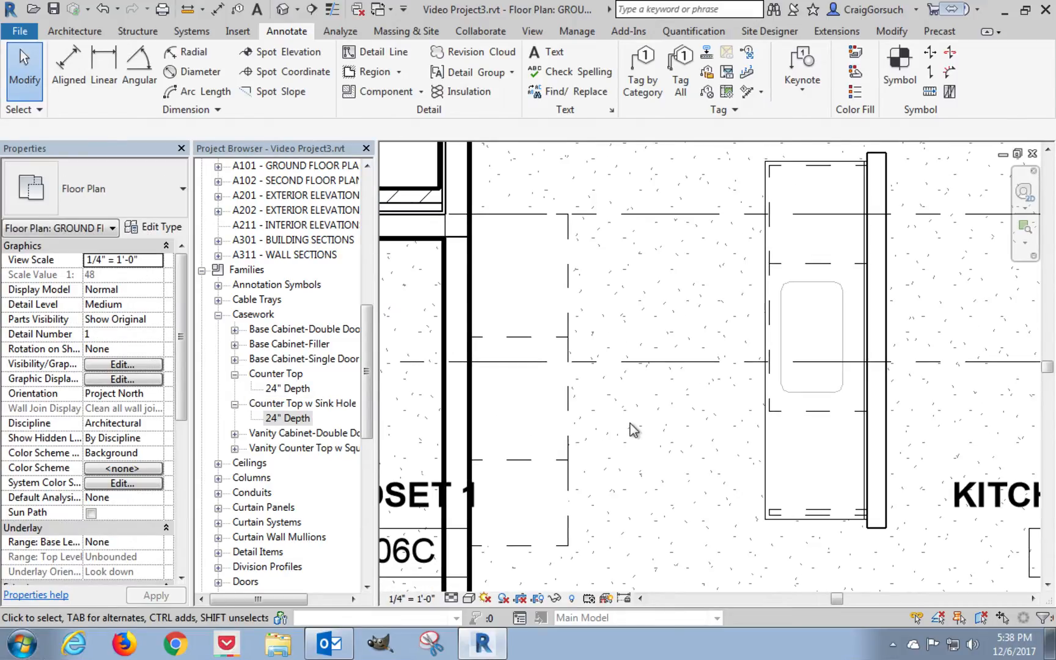
pyautogui.moveTo(636, 484); pyautogui.dragTo(639, 429, button='middle')
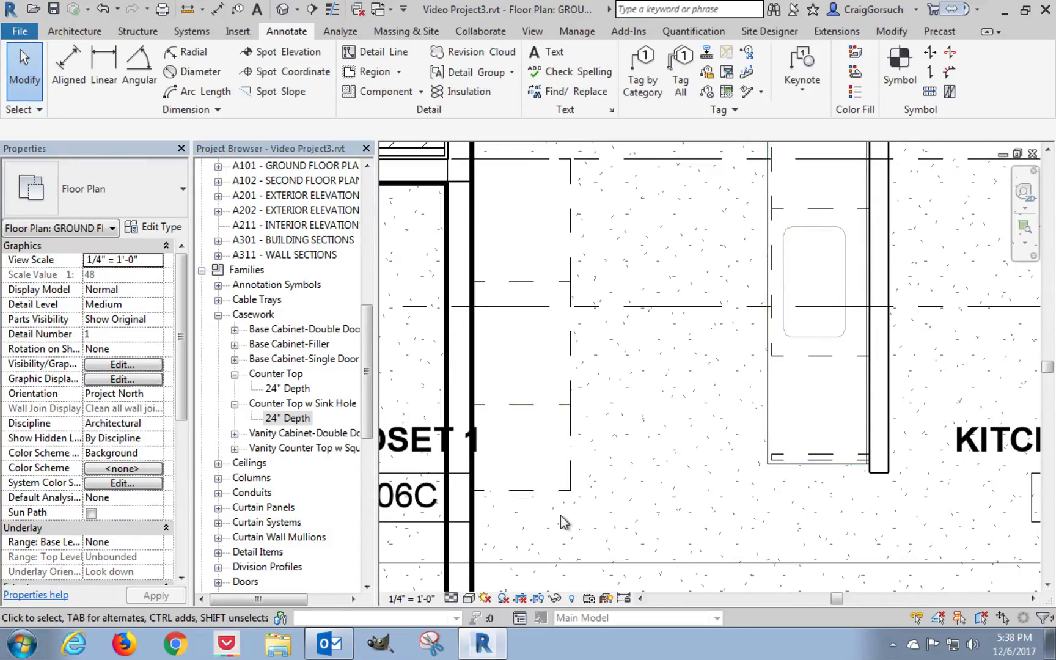
pyautogui.press('l')
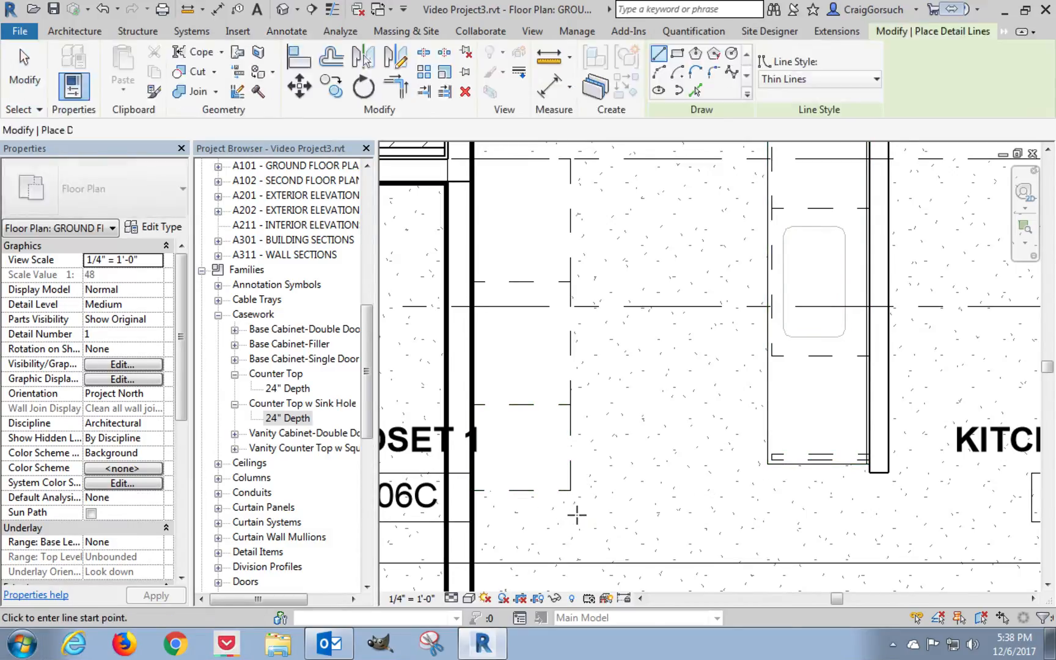
pyautogui.click(570, 490)
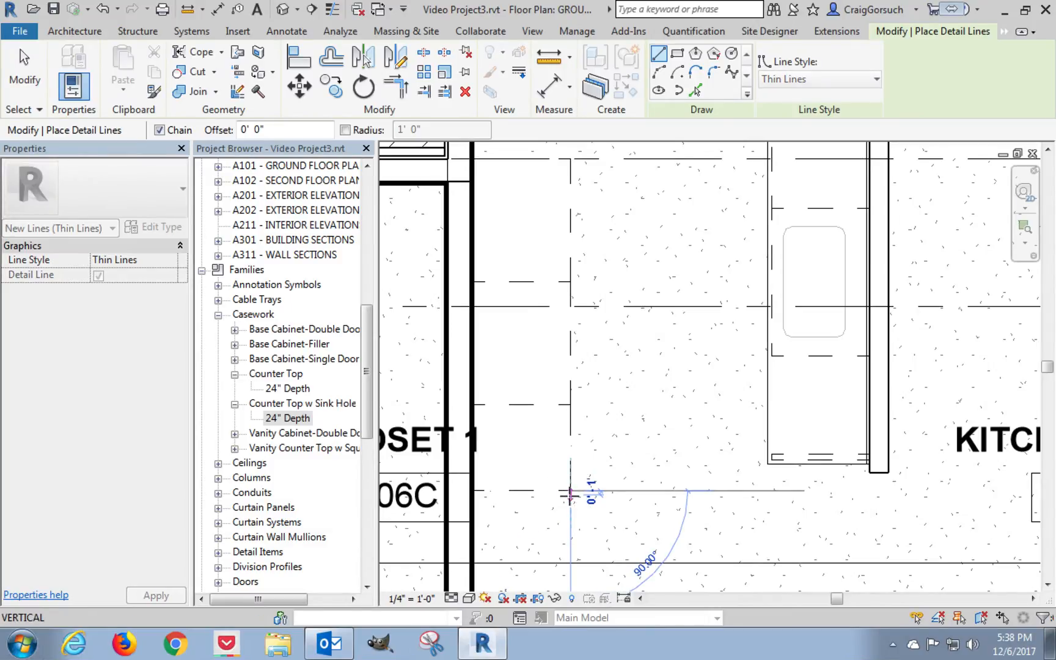
pyautogui.click(464, 494)
pyautogui.press('Escape')
pyautogui.press('Escape')
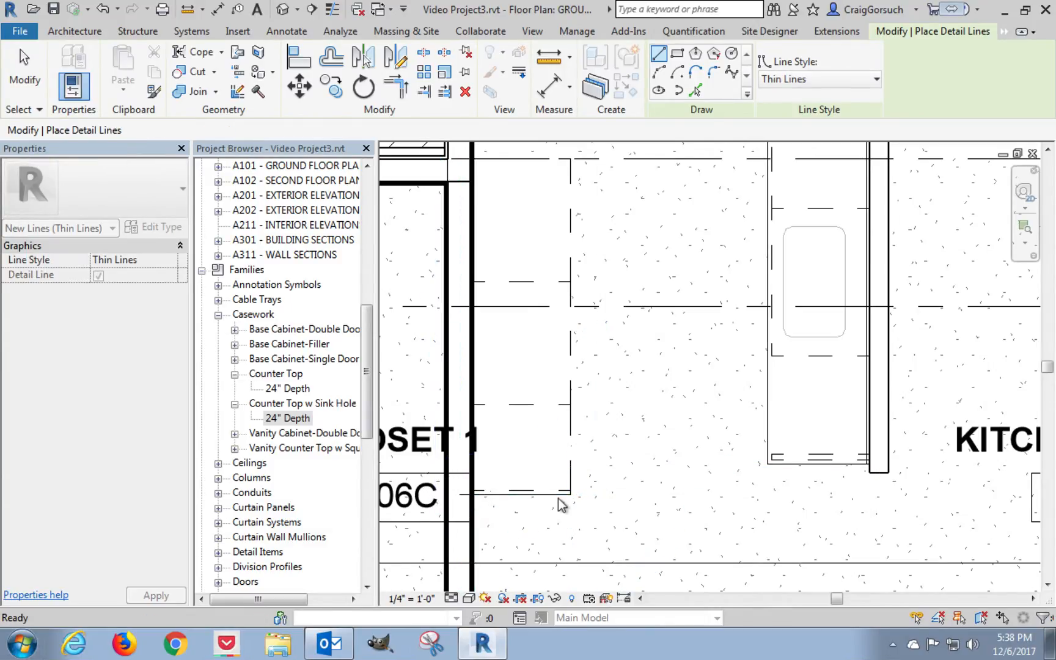
# Place a vertically rotated Counter Top 24" Depth over the closet-wall cabinets, its lower corner where the detail line meets the wall.
pyautogui.moveTo(636, 483)
pyautogui.mouseDown(button='middle')
pyautogui.moveTo(647, 535)
pyautogui.moveTo(645, 438)
pyautogui.mouseUp(button='middle')
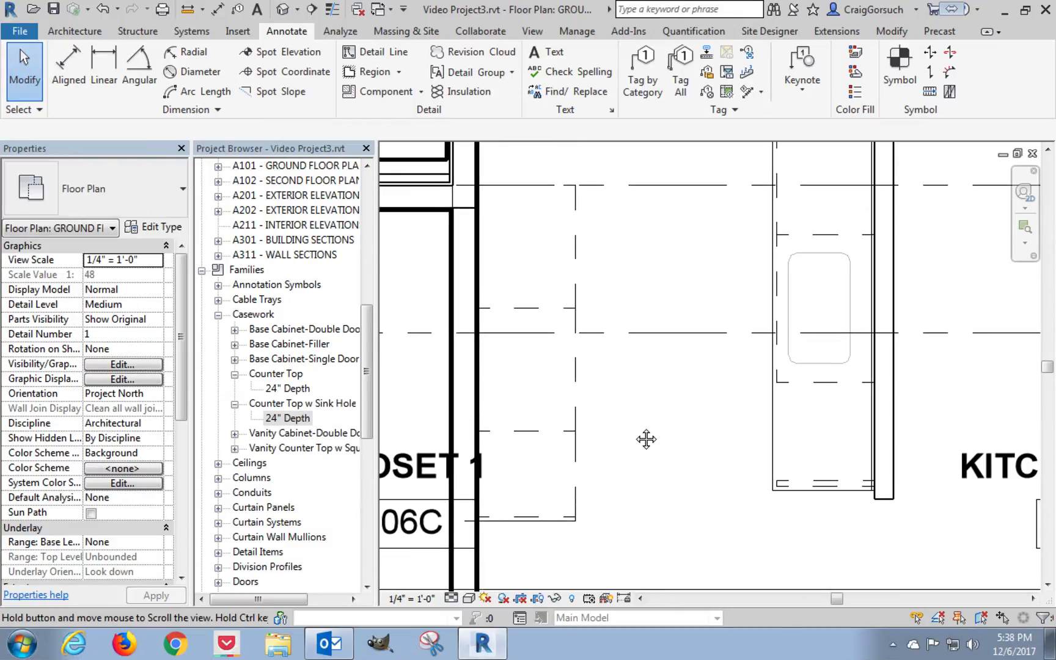
pyautogui.moveTo(277, 389); pyautogui.dragTo(401, 398)
pyautogui.moveTo(596, 389); pyautogui.dragTo(612, 377)
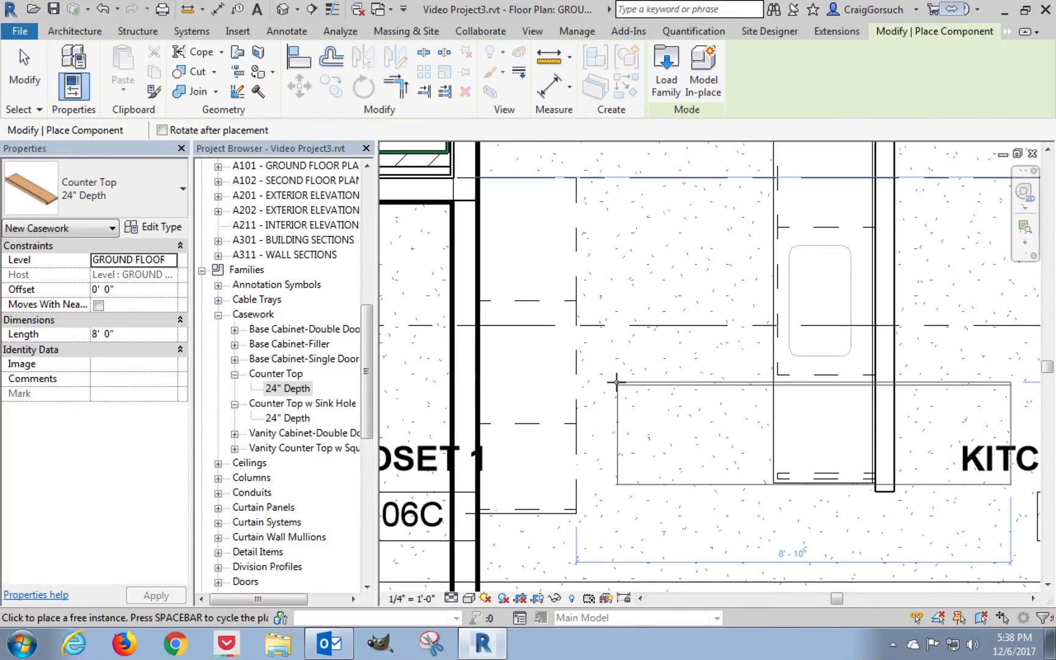
pyautogui.press('space')
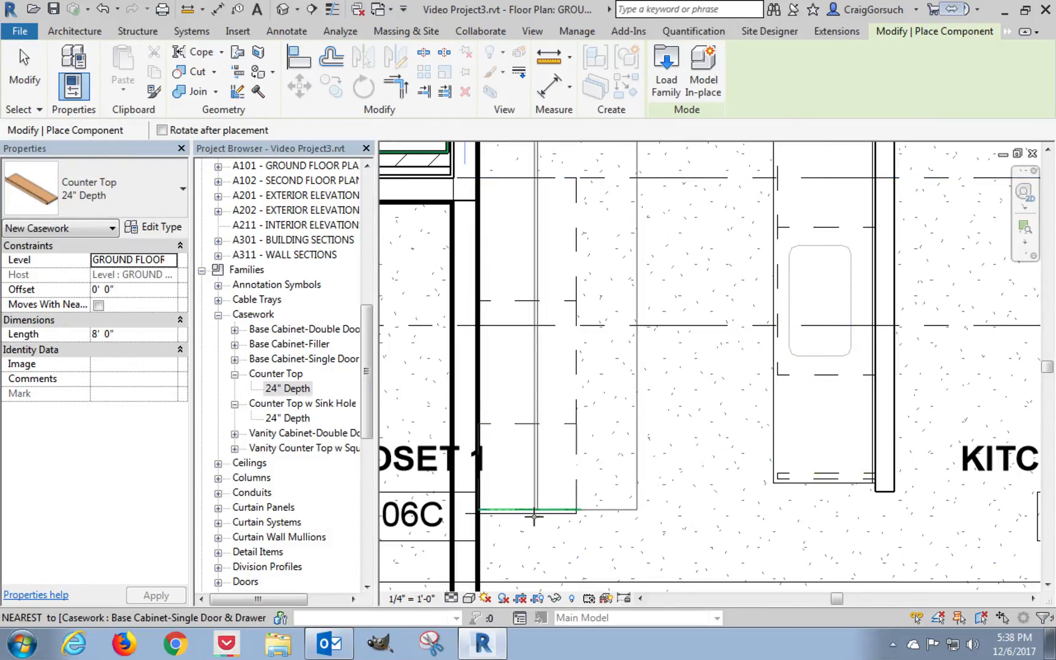
pyautogui.scroll(3, 532, 513)
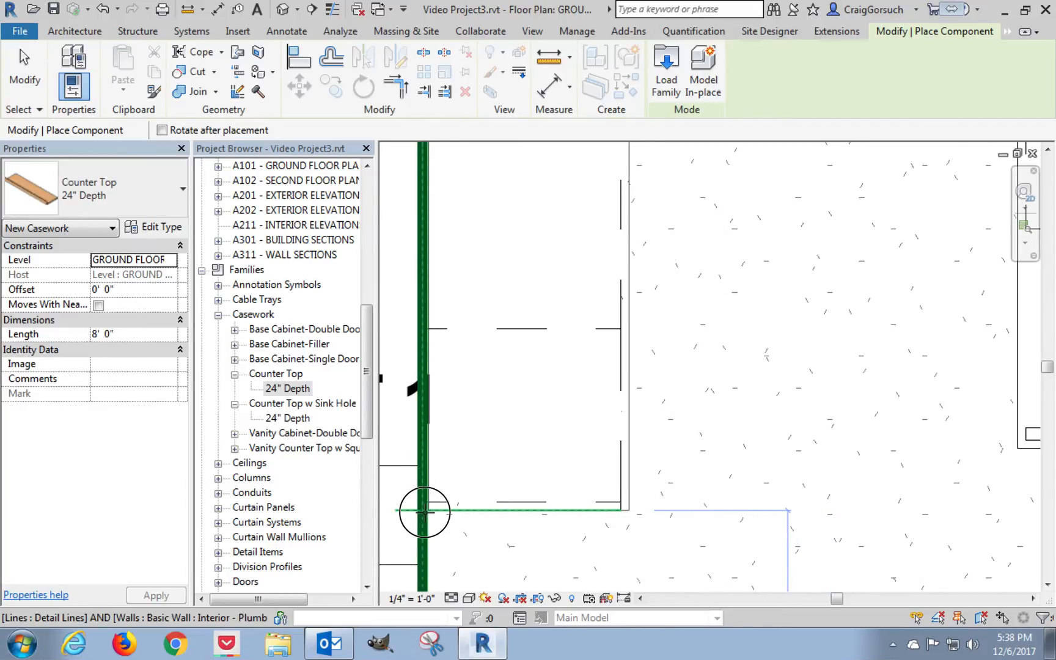
pyautogui.press('Escape')
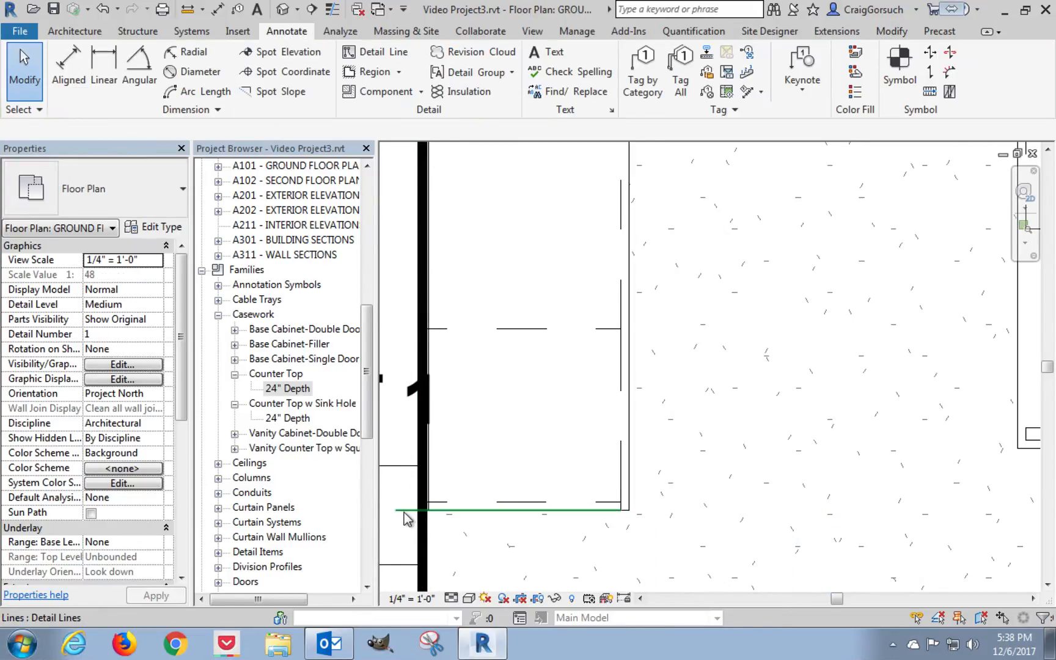
# Delete the detail line and shorten the counter top by pulling its upper end down to the cabinets' upper edge, for a length of 6' 10".
pyautogui.press('Delete')
pyautogui.moveTo(537, 428); pyautogui.dragTo(586, 556, button='middle')
pyautogui.scroll(-3, 578, 426)
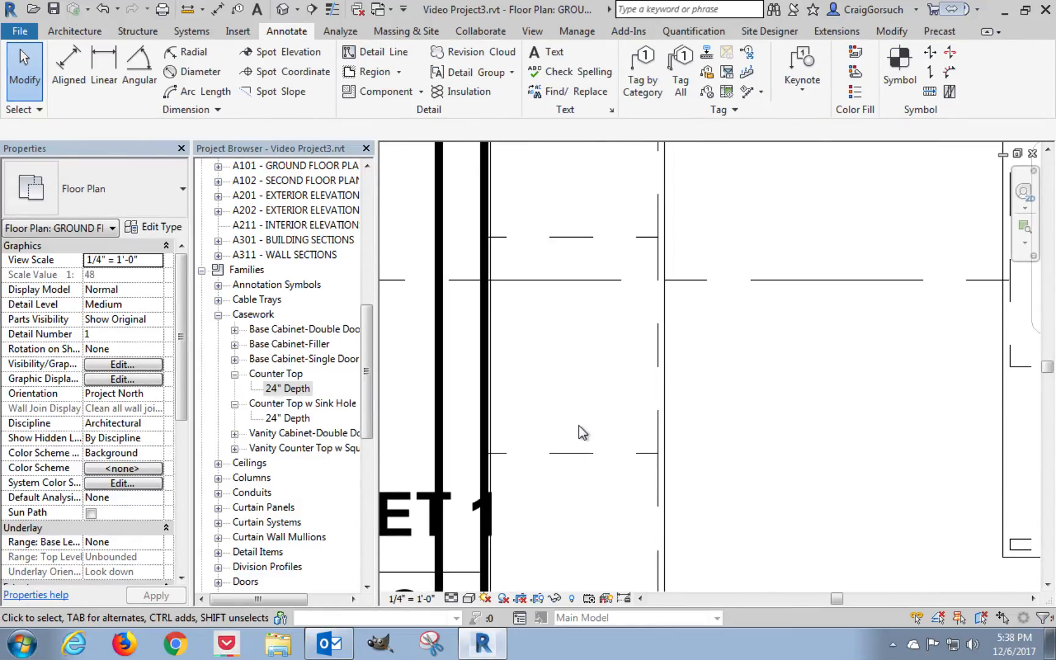
pyautogui.moveTo(608, 306); pyautogui.dragTo(600, 417, button='middle')
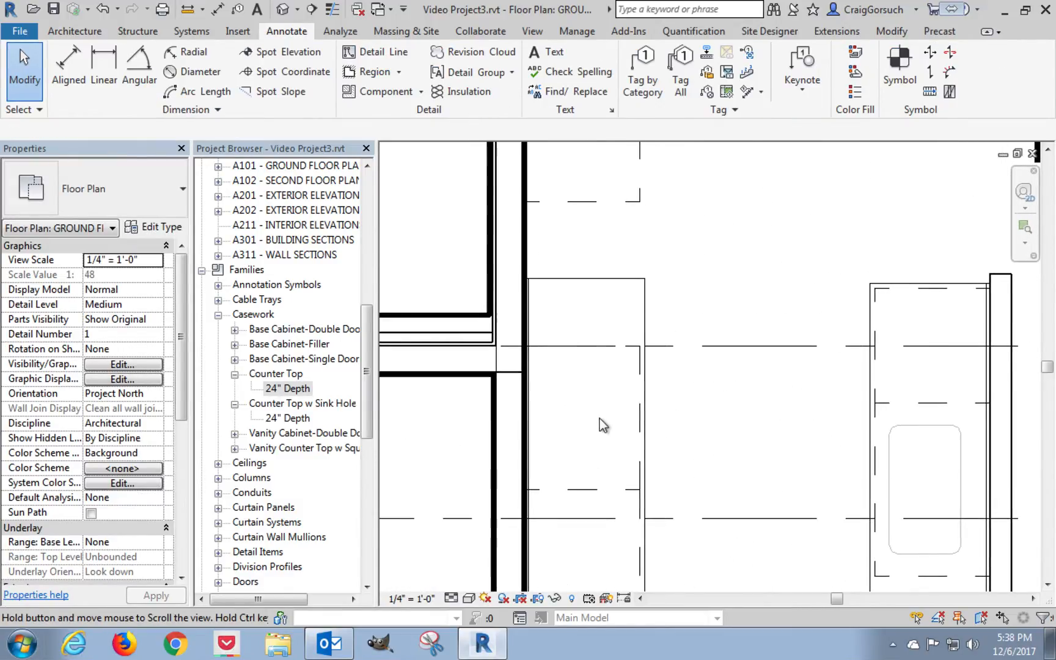
pyautogui.click(602, 283)
pyautogui.moveTo(580, 276); pyautogui.dragTo(583, 350)
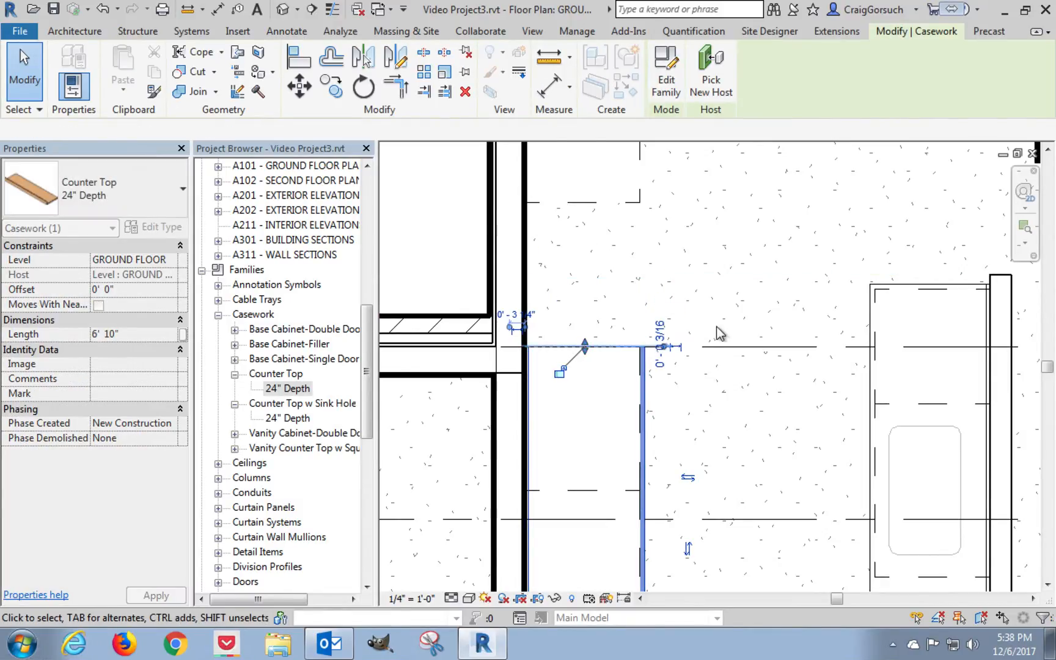
pyautogui.click(722, 331)
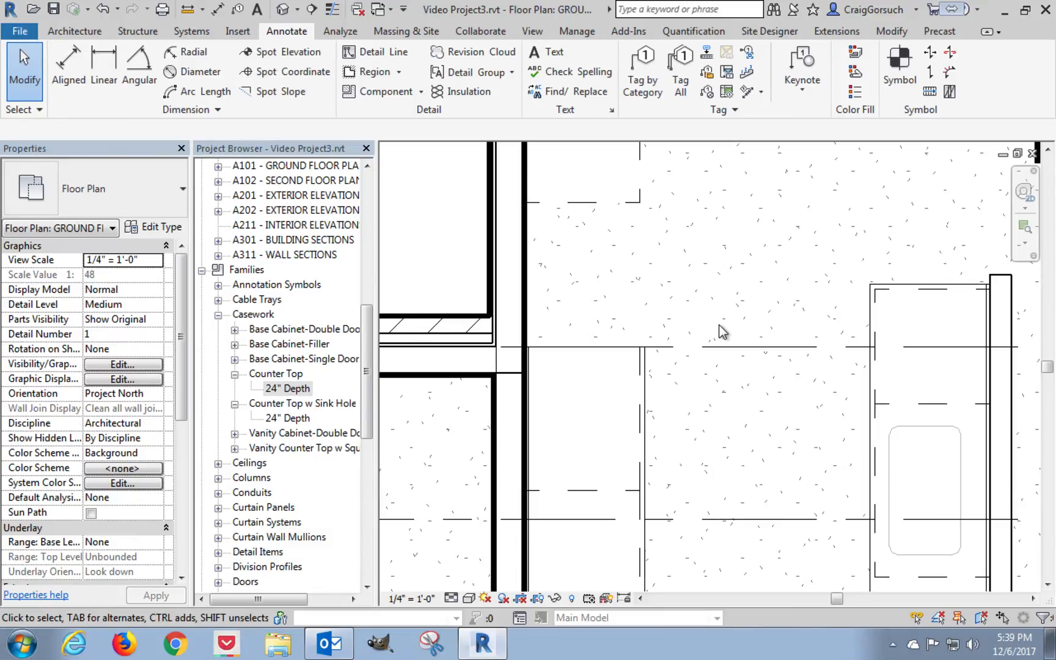
# Copy the 6' 10" counter top from its upper wall-side corner to the kitchen's inner wall corner above.
pyautogui.scroll(1, 722, 332)
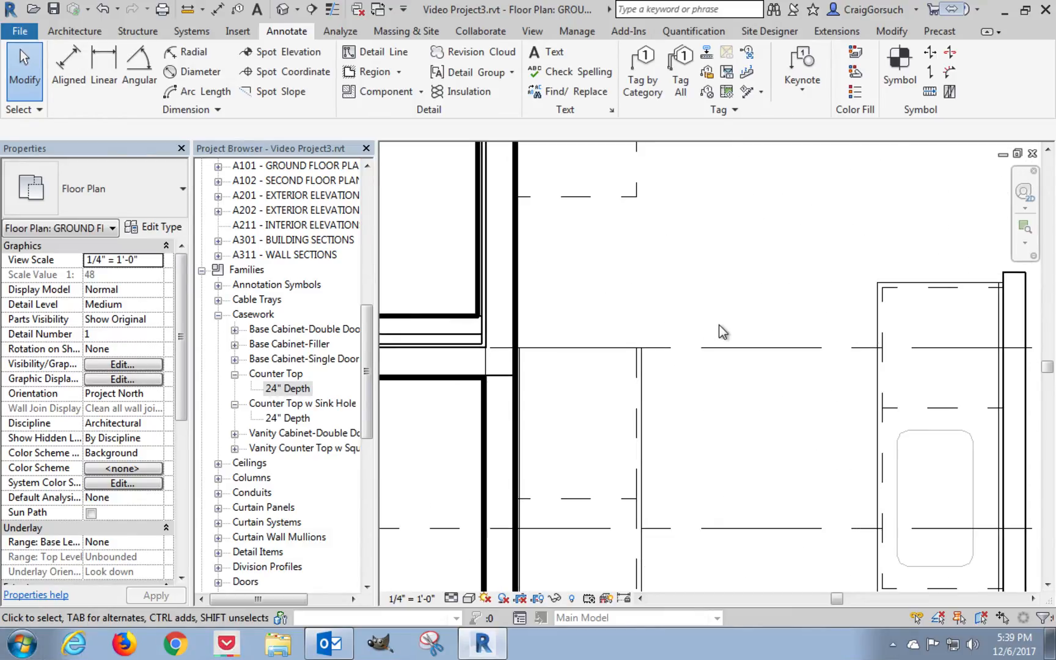
pyautogui.scroll(-3, 701, 383)
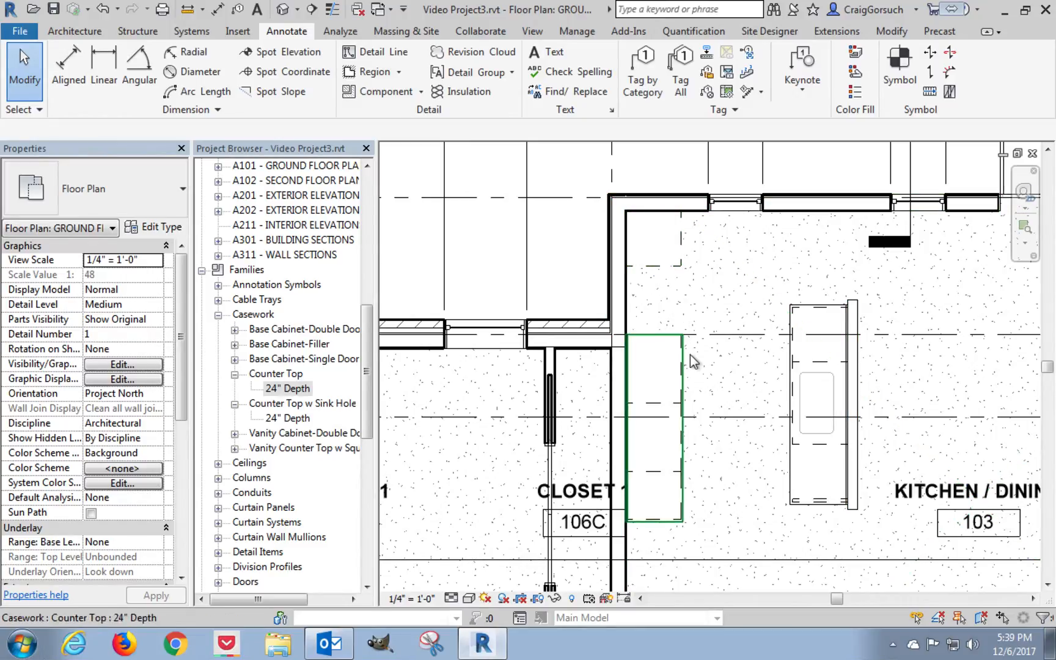
pyautogui.click(684, 365)
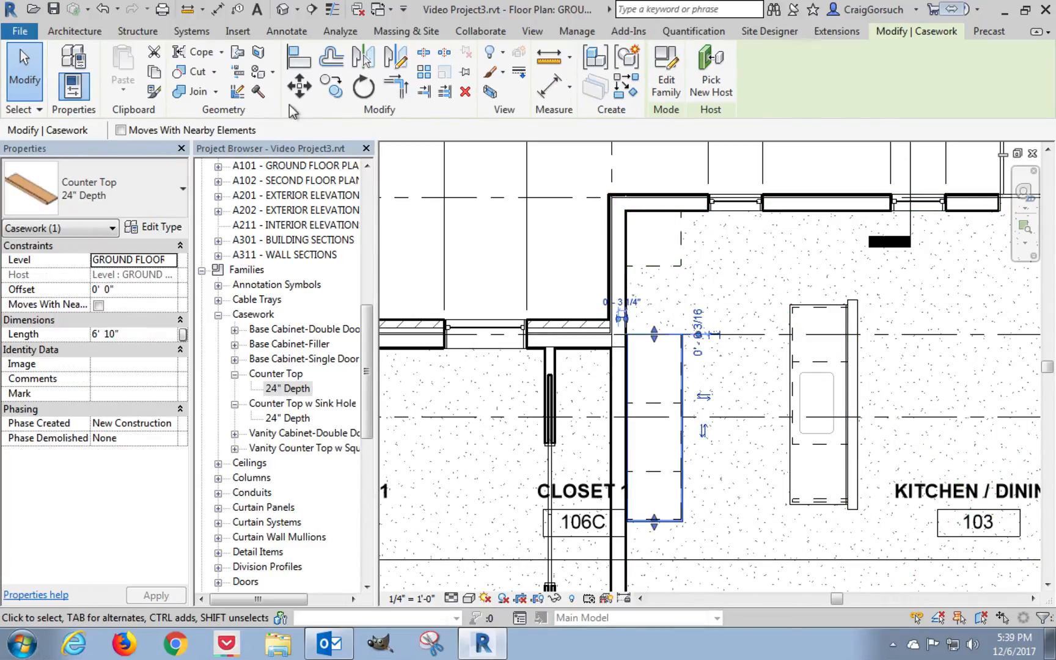
pyautogui.click(331, 92)
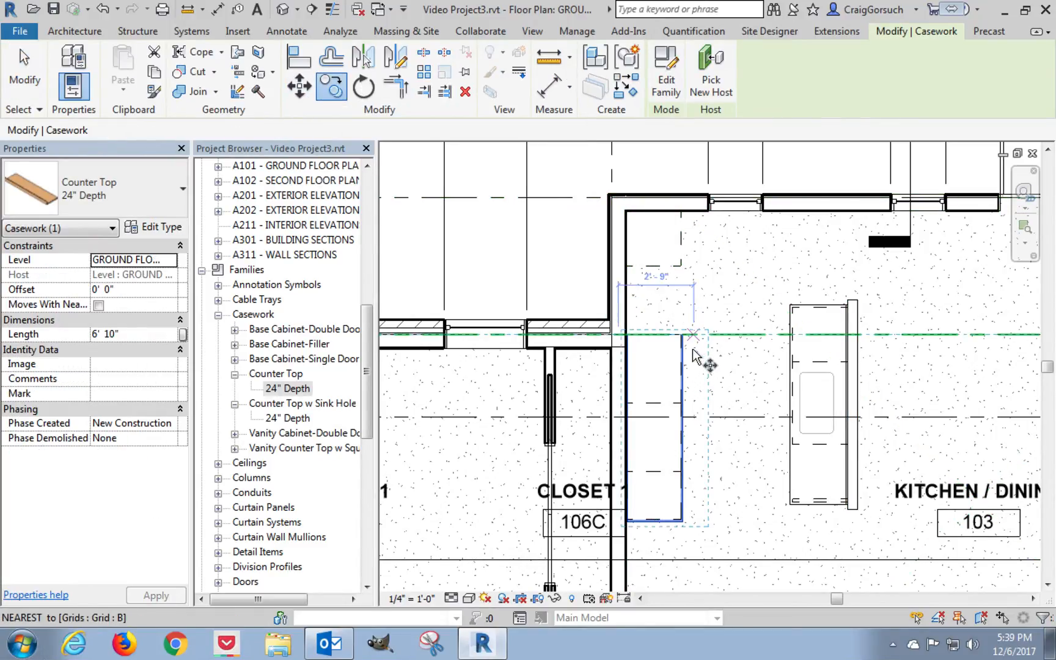
pyautogui.scroll(3, 637, 340)
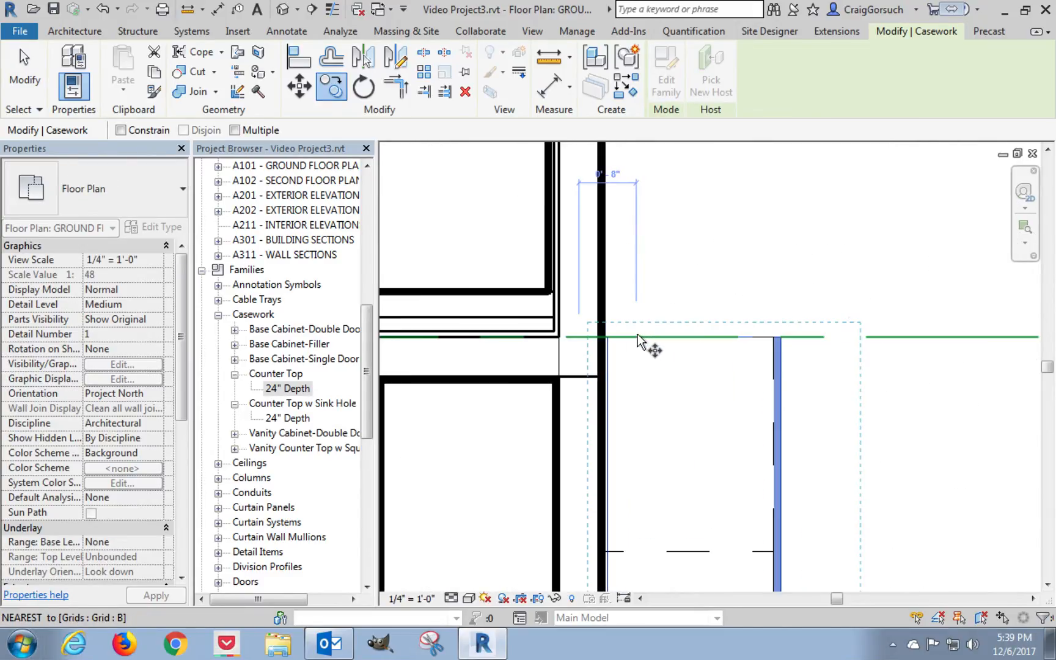
pyautogui.click(605, 336)
pyautogui.moveTo(660, 264); pyautogui.dragTo(702, 550, button='middle')
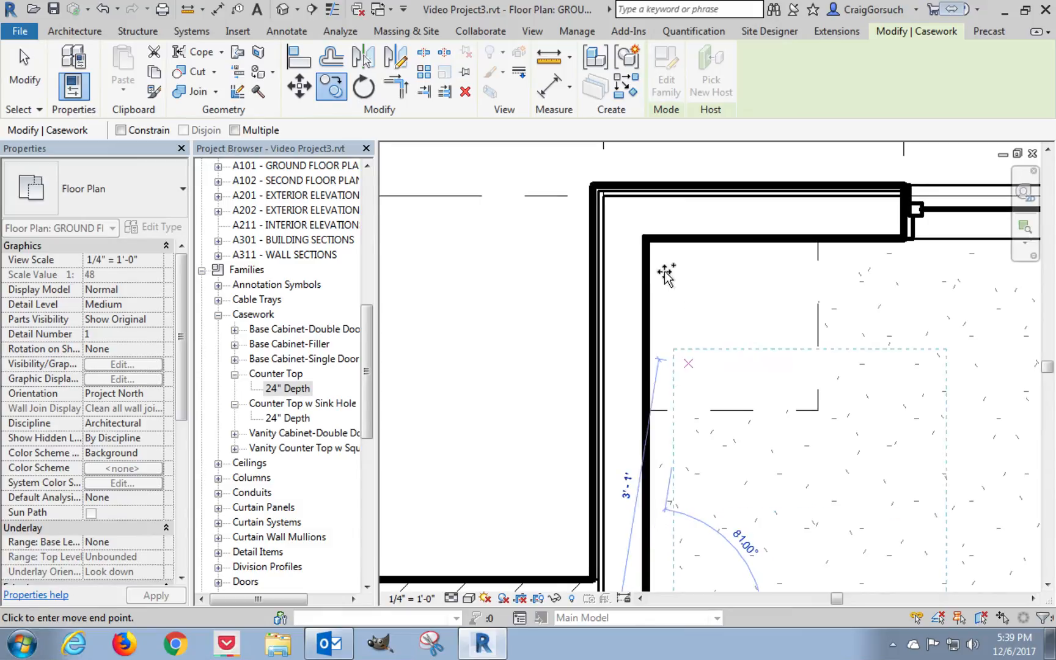
pyautogui.click(648, 241)
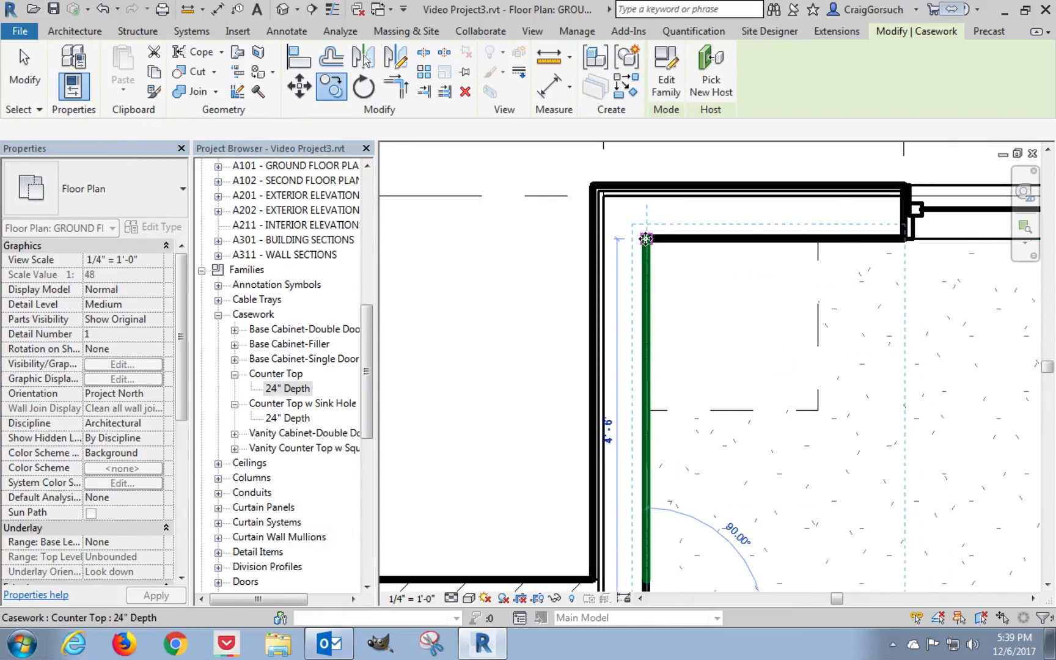
# Shorten the copied counter top by pulling its lower end up to the lower edge of the corner cabinet.
pyautogui.scroll(-2, 652, 247)
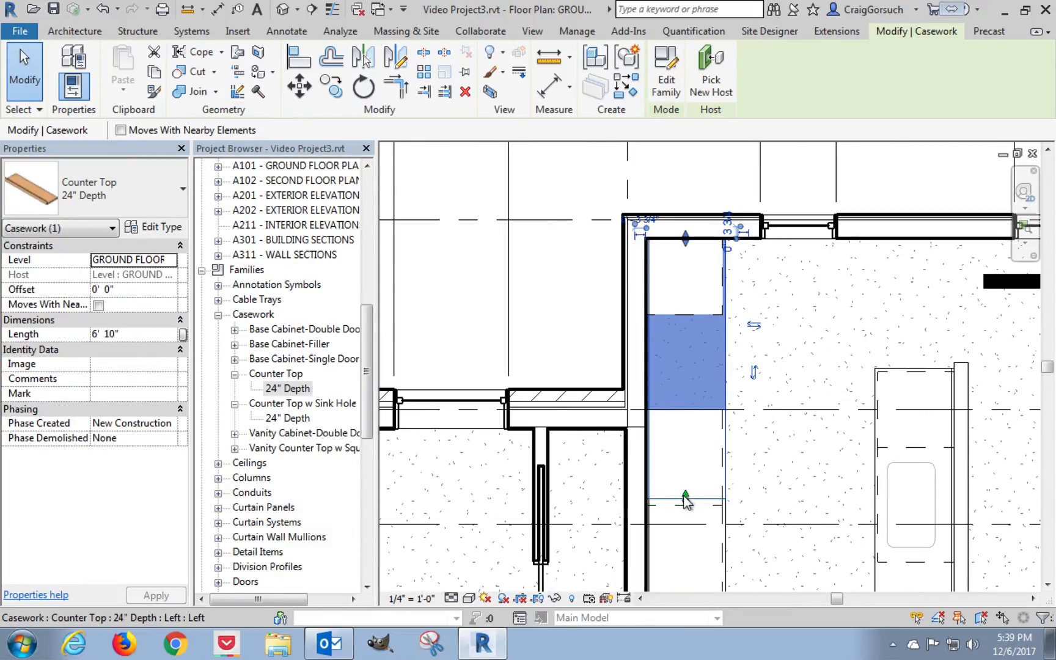
pyautogui.moveTo(687, 504); pyautogui.dragTo(689, 318)
pyautogui.click(775, 330)
pyautogui.press('Escape')
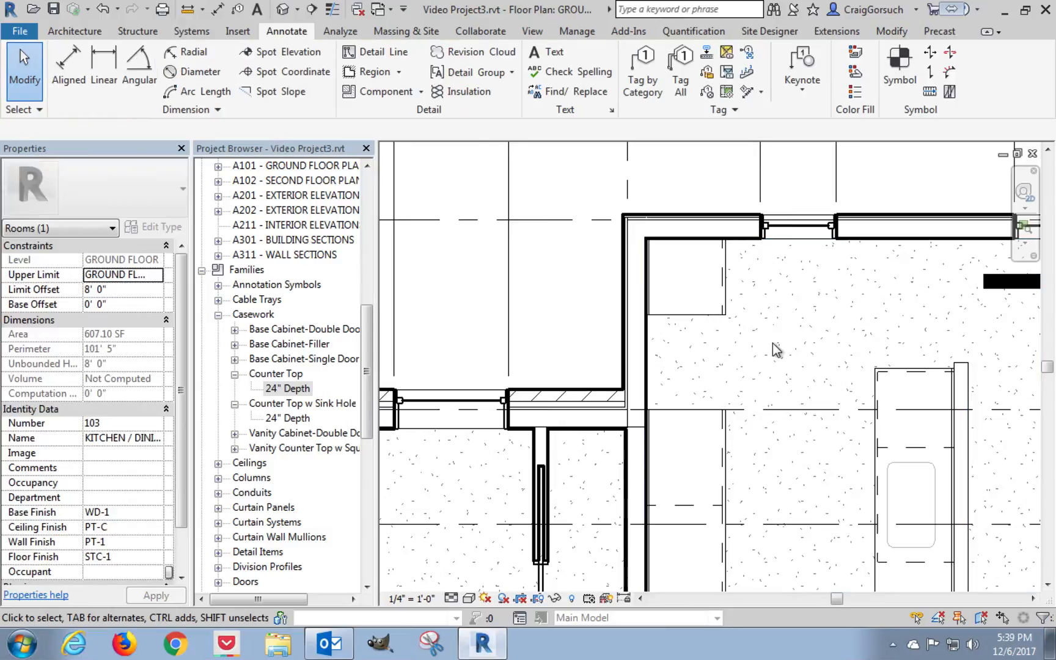
pyautogui.moveTo(772, 343); pyautogui.dragTo(630, 299, button='middle')
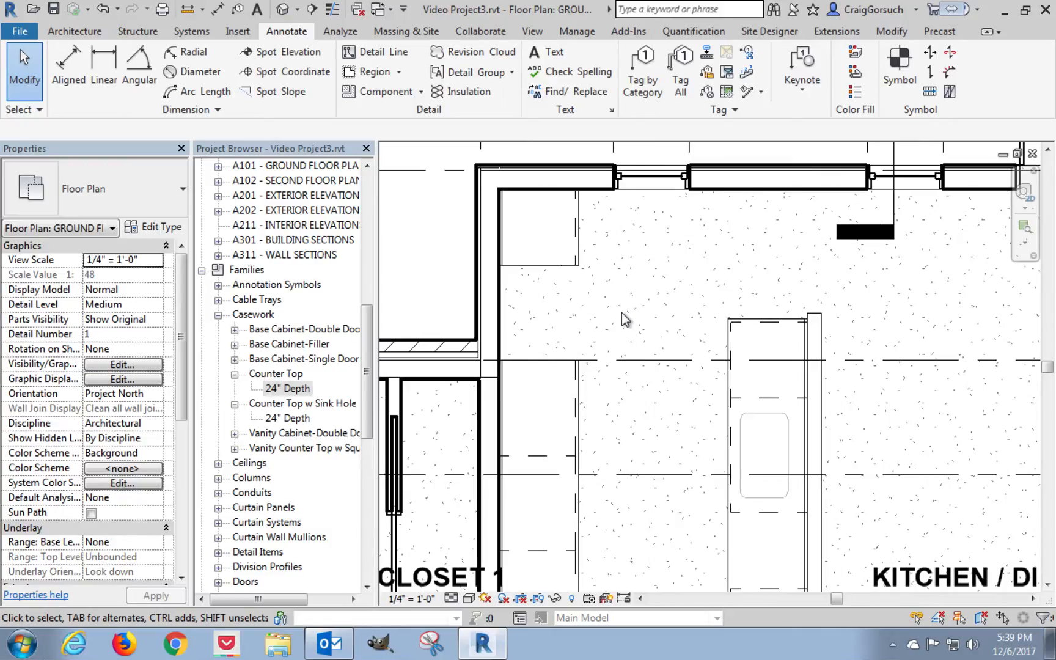
# Switch to File Explorer and browse OneDrive's Documents to CVAD - Course Materials, Project 3, Project 3 Develop.
pyautogui.click(278, 645)
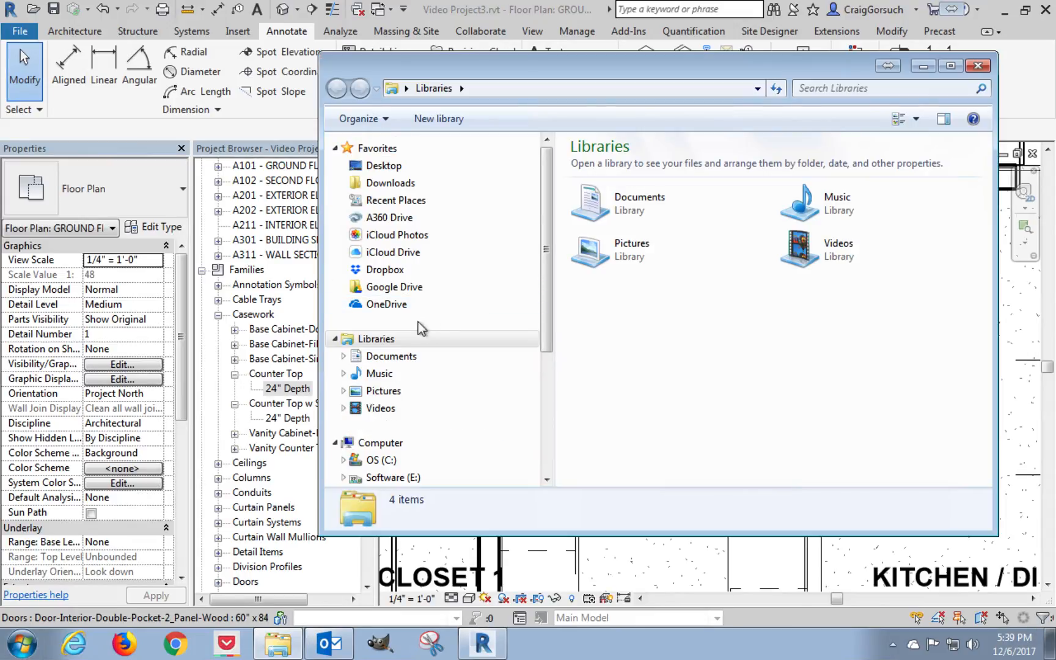
pyautogui.click(387, 304)
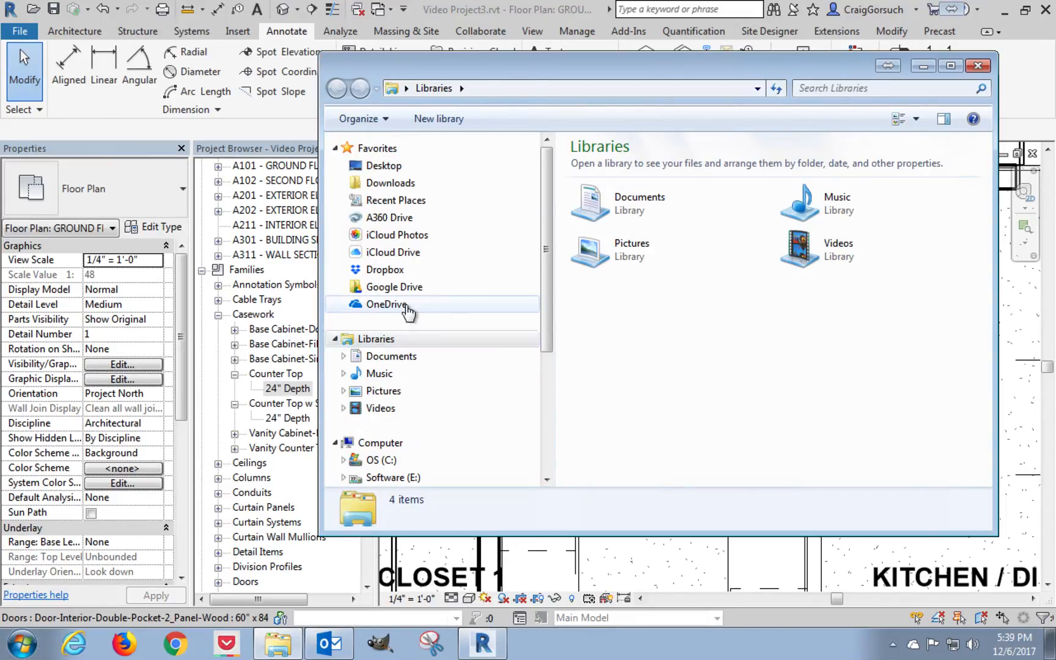
pyautogui.doubleClick(626, 201)
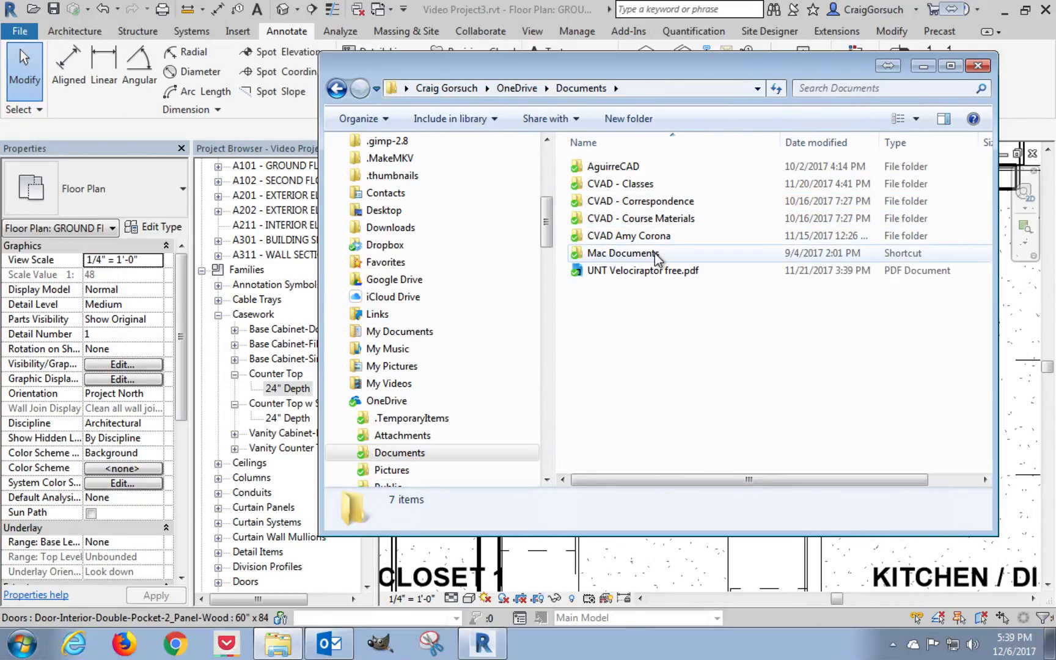
pyautogui.doubleClick(658, 217)
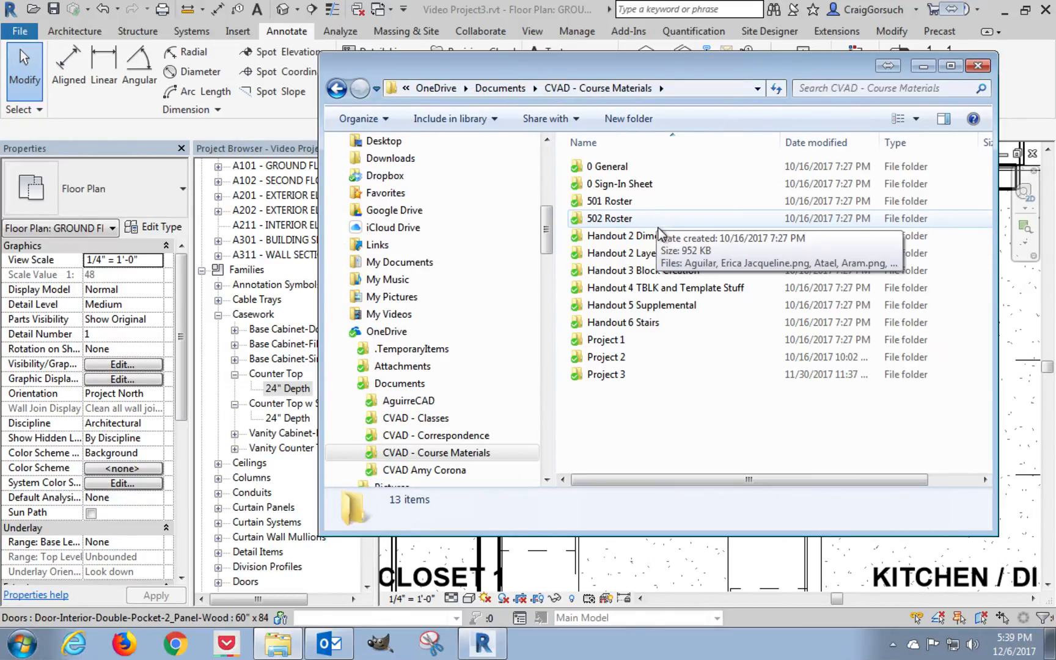
pyautogui.doubleClick(657, 375)
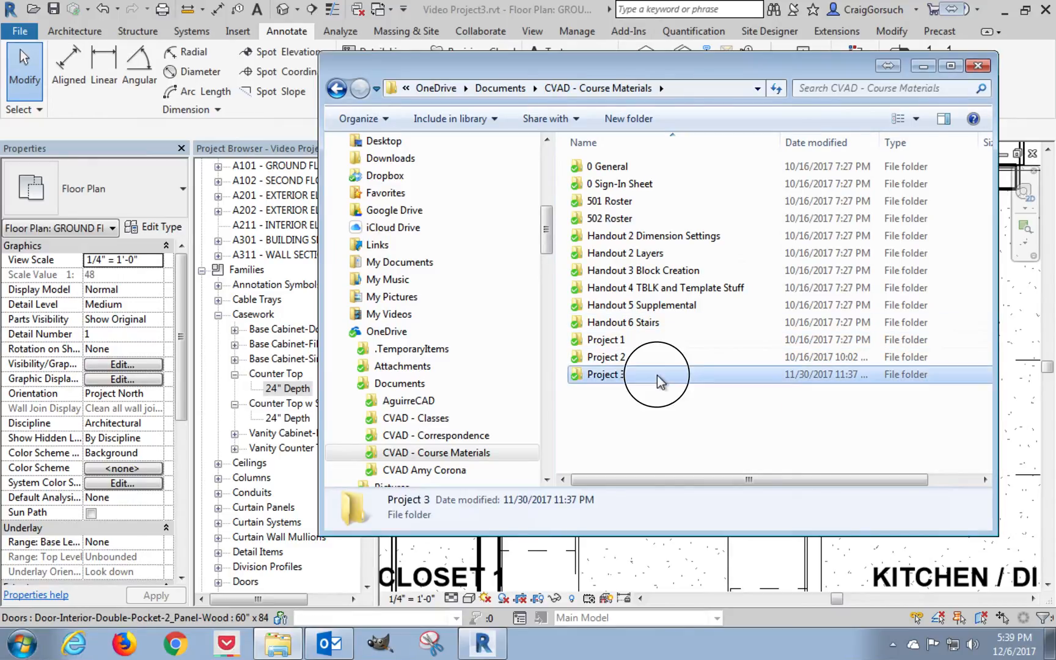
pyautogui.doubleClick(663, 185)
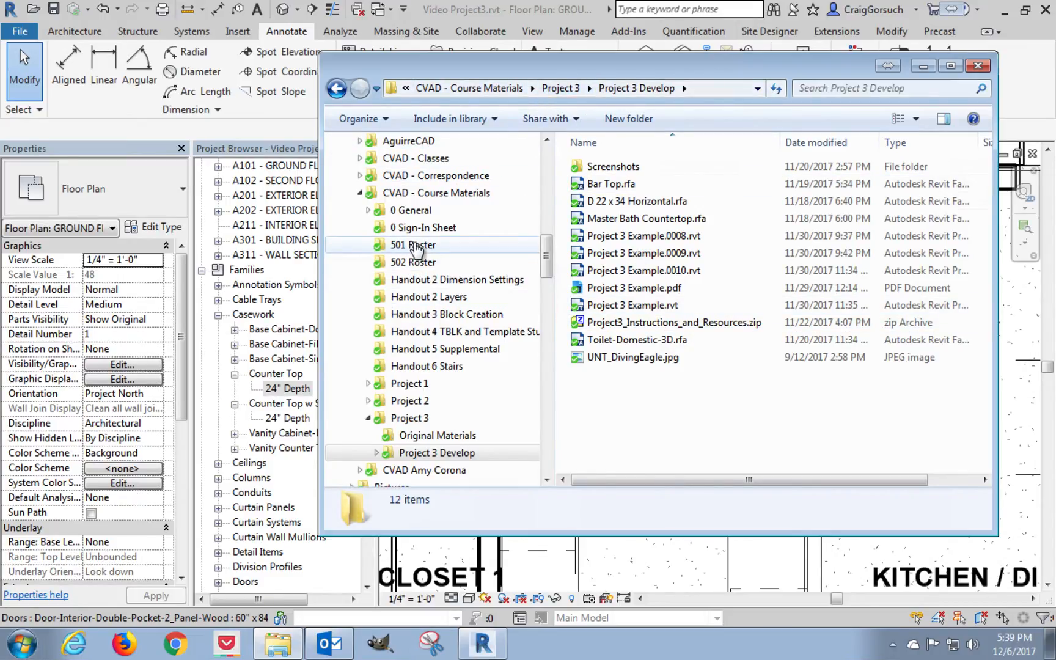
# Browse CVAD - Classes to _VIDEO, Revit and open the Project3_Inustructions_and_Resources folder.
pyautogui.click(415, 158)
pyautogui.click(615, 167)
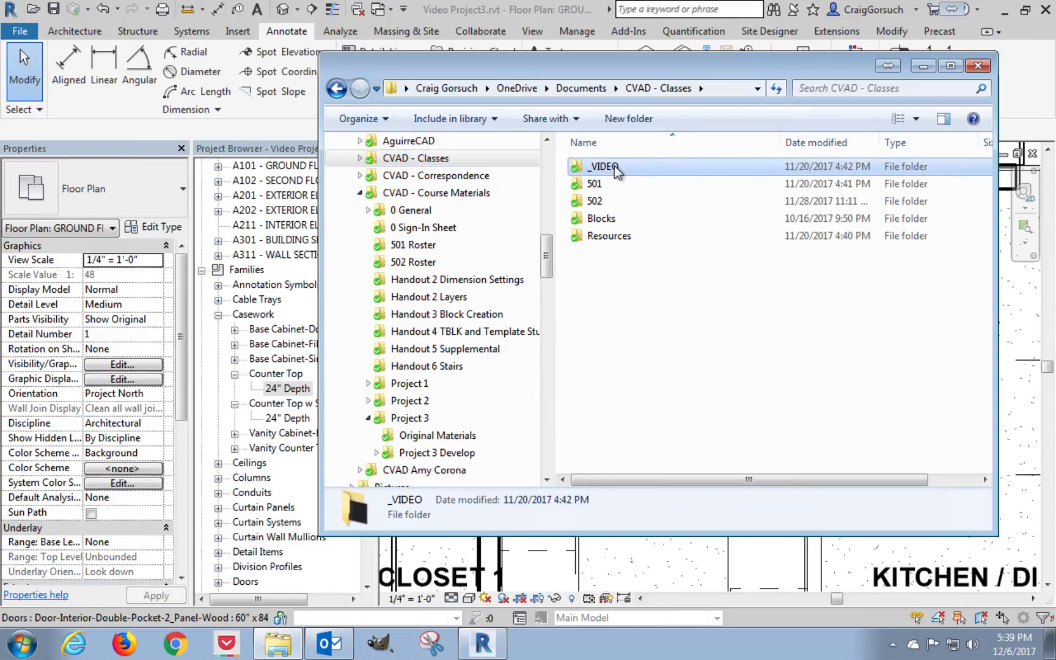
pyautogui.doubleClick(614, 167)
pyautogui.doubleClick(632, 218)
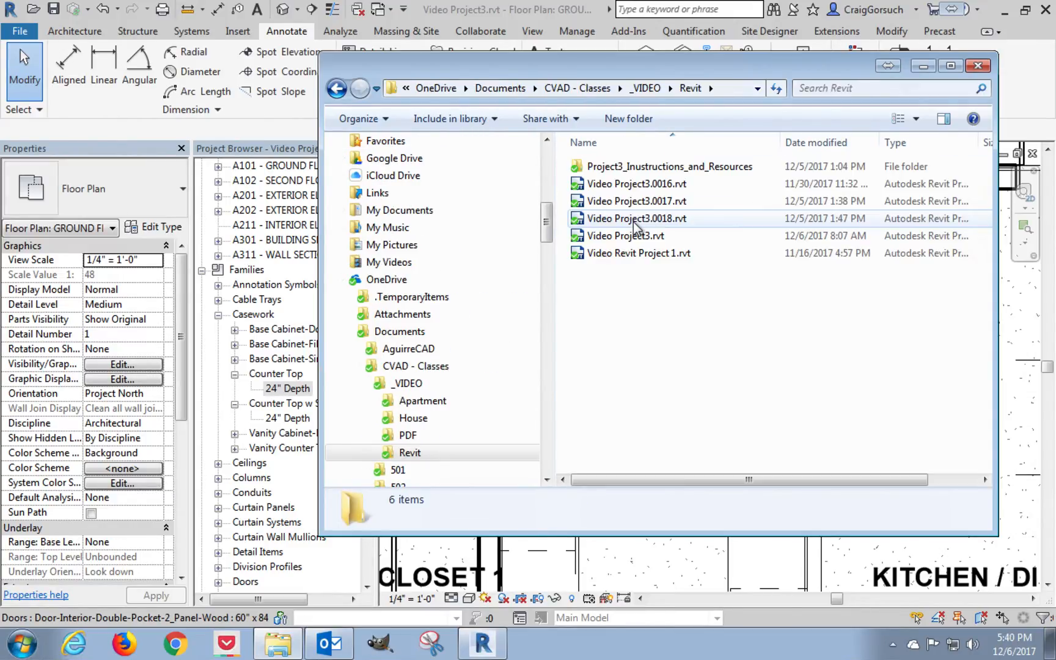
pyautogui.click(606, 167)
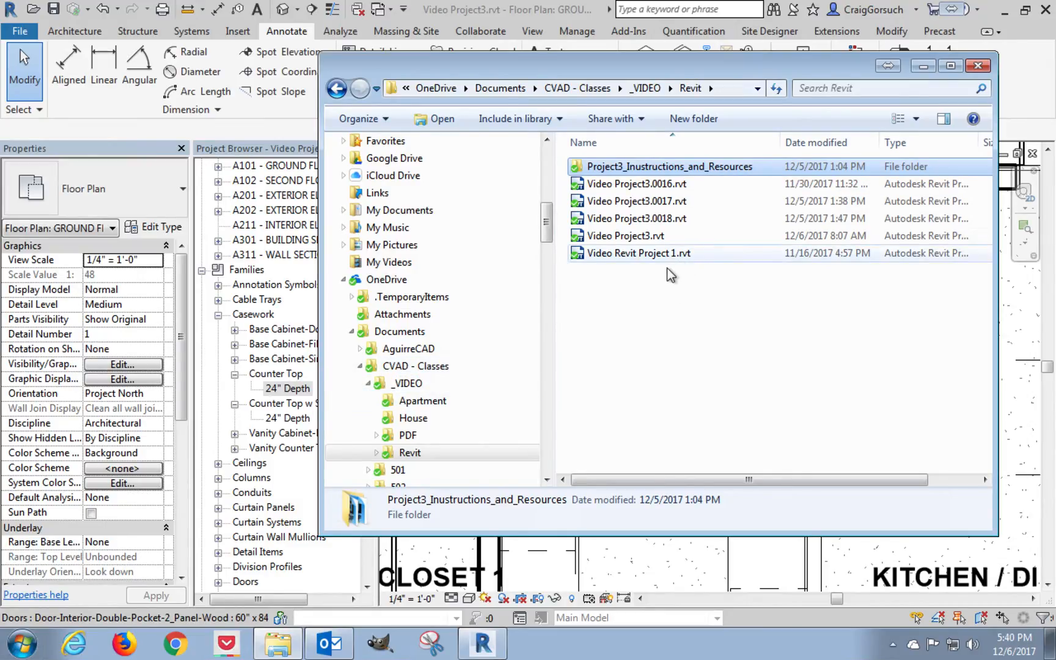
pyautogui.doubleClick(690, 168)
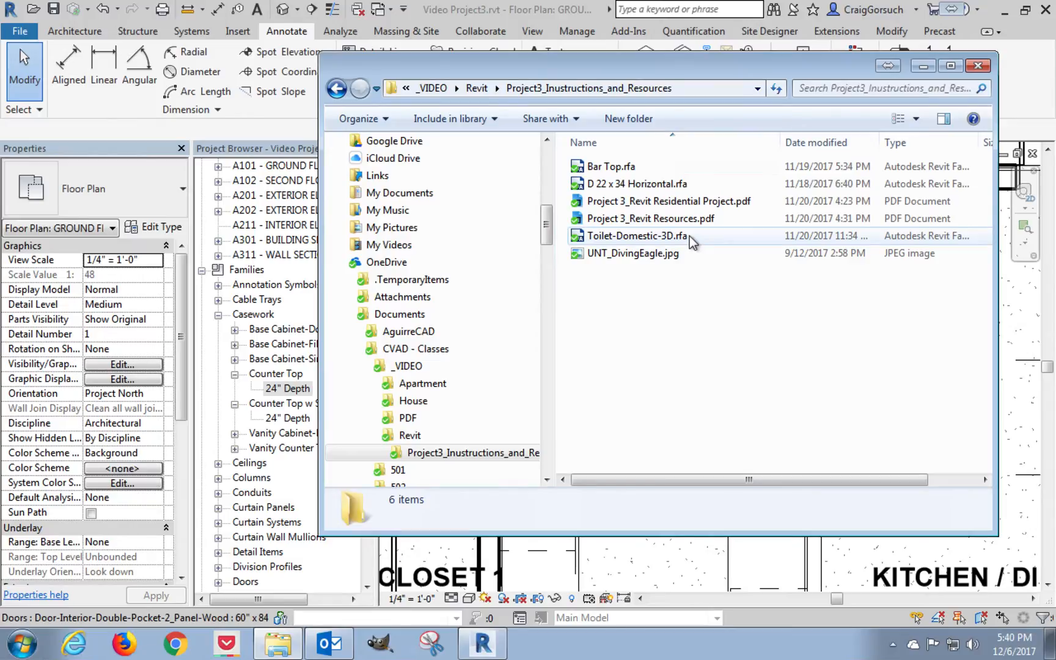
# Load Bar Top.rfa into the Revit project and place the 24" Depth bar top vertically from the island partition's lower sink-side corner.
pyautogui.click(617, 169)
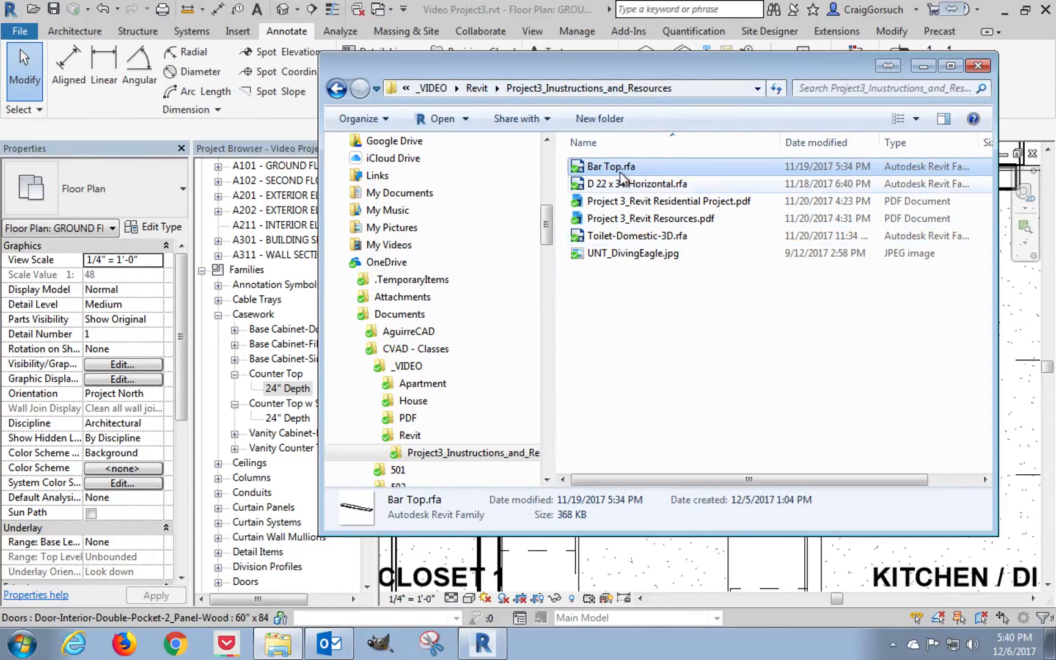
pyautogui.moveTo(608, 171); pyautogui.dragTo(679, 560)
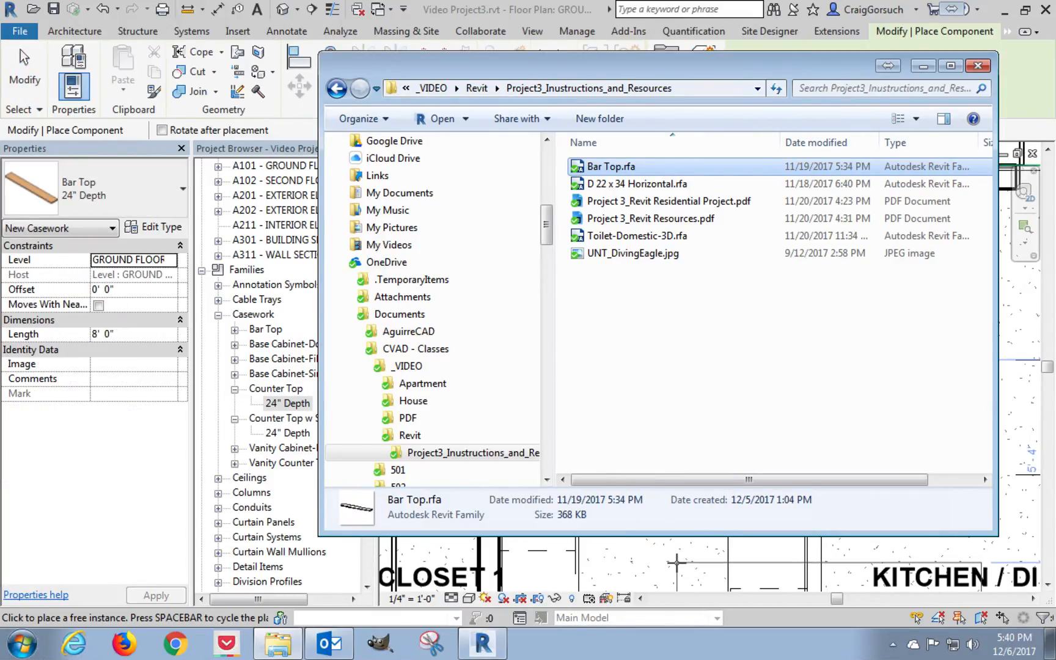
pyautogui.click(765, 618)
pyautogui.moveTo(816, 499)
pyautogui.mouseDown(button='middle')
pyautogui.moveTo(445, 366)
pyautogui.moveTo(562, 378)
pyautogui.mouseUp(button='middle')
pyautogui.press('space')
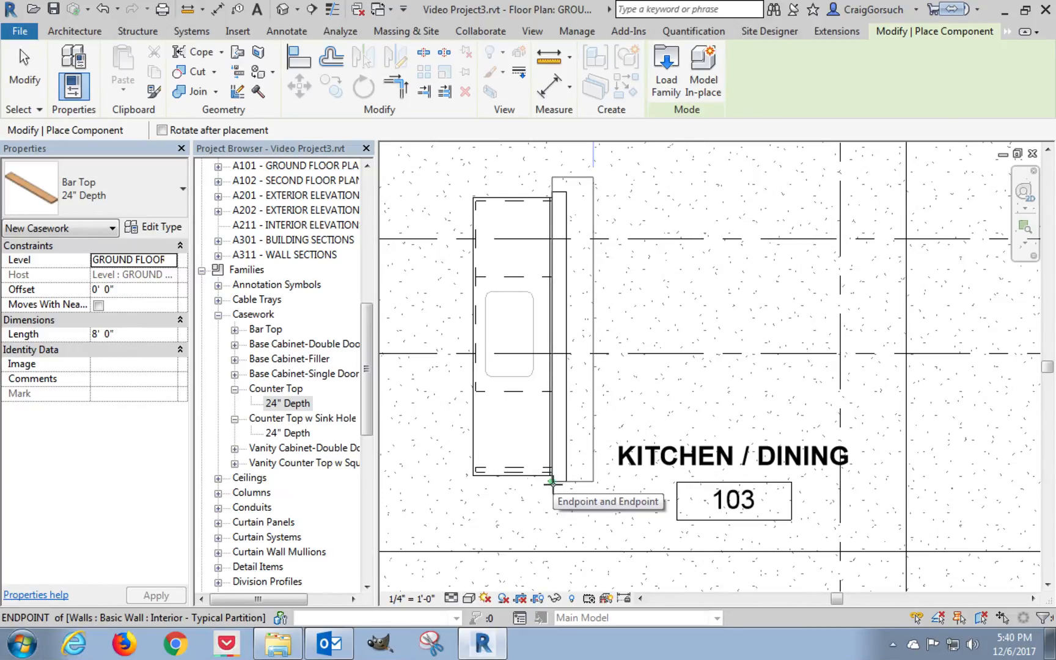
pyautogui.click(551, 481)
pyautogui.scroll(3, 551, 482)
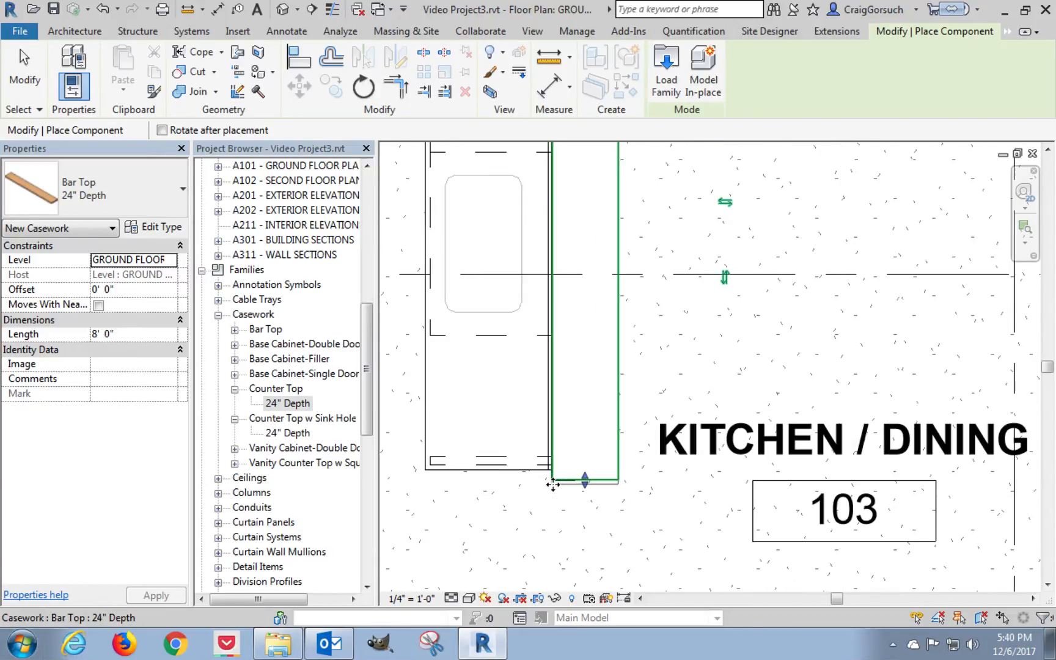
pyautogui.press('Escape')
pyautogui.press('Escape')
# Move the bar top about 1" down and equally far toward the sink counter so it overhangs the partition.
pyautogui.scroll(3, 550, 495)
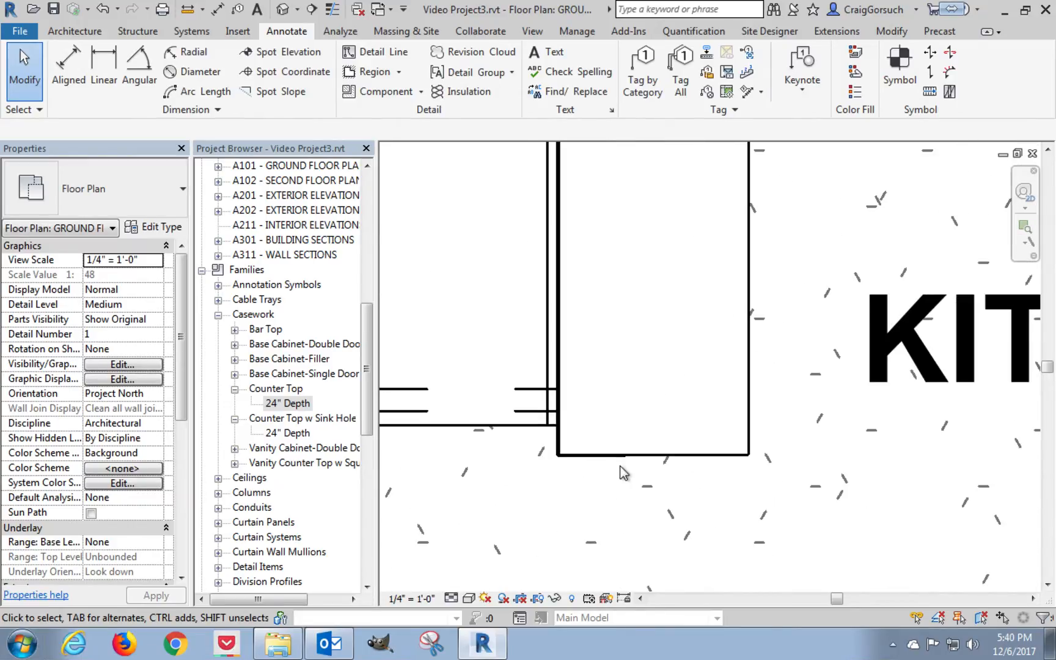
pyautogui.click(651, 457)
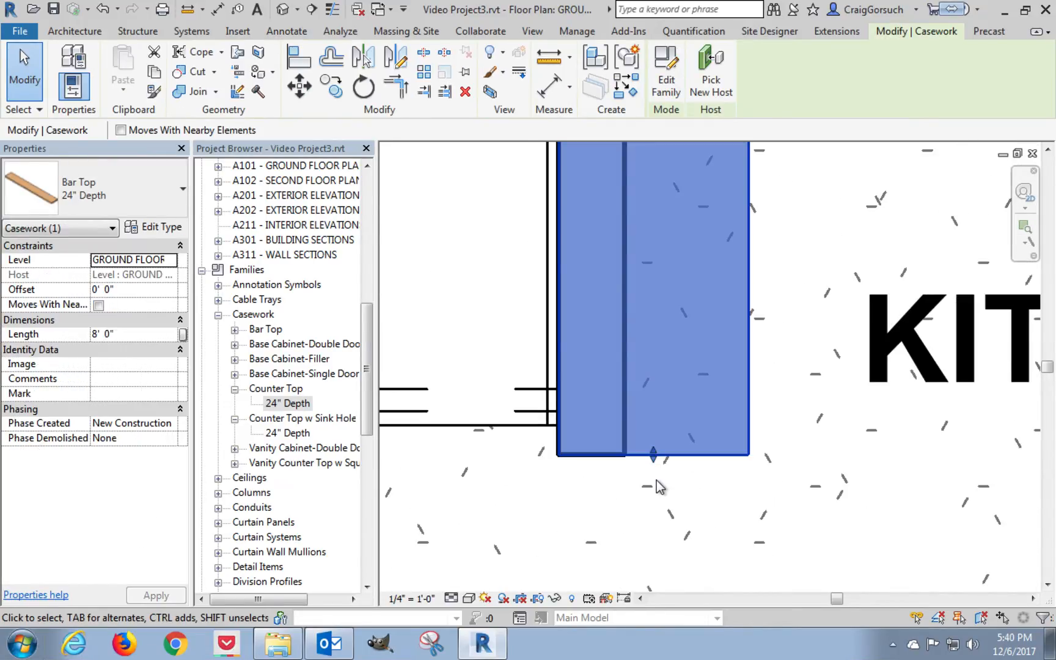
pyautogui.press('v')
pyautogui.click(657, 486)
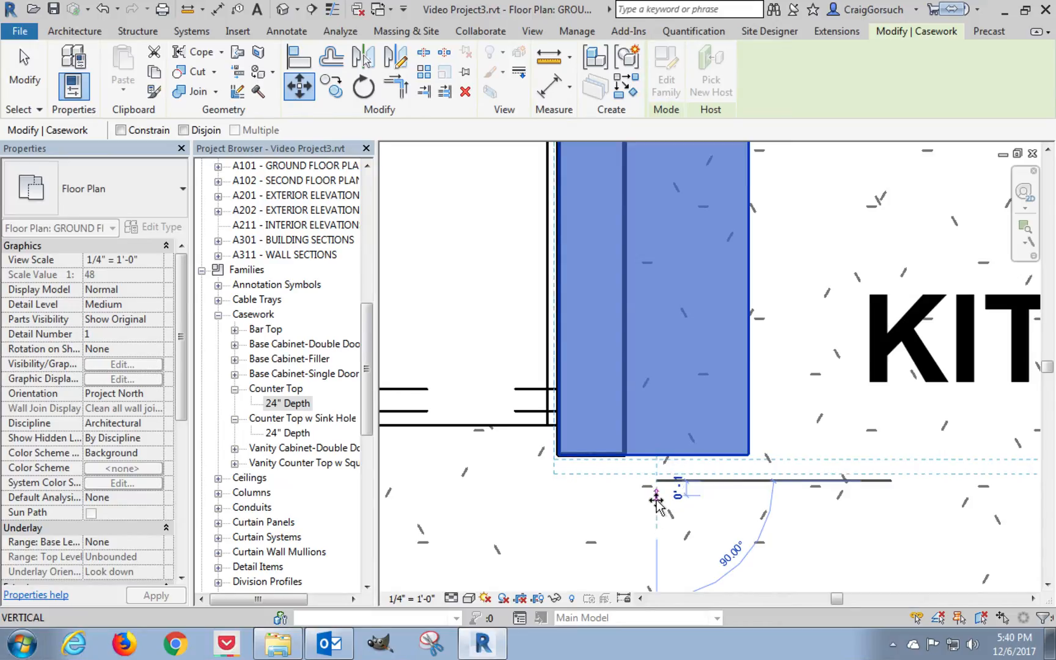
pyautogui.click(657, 497)
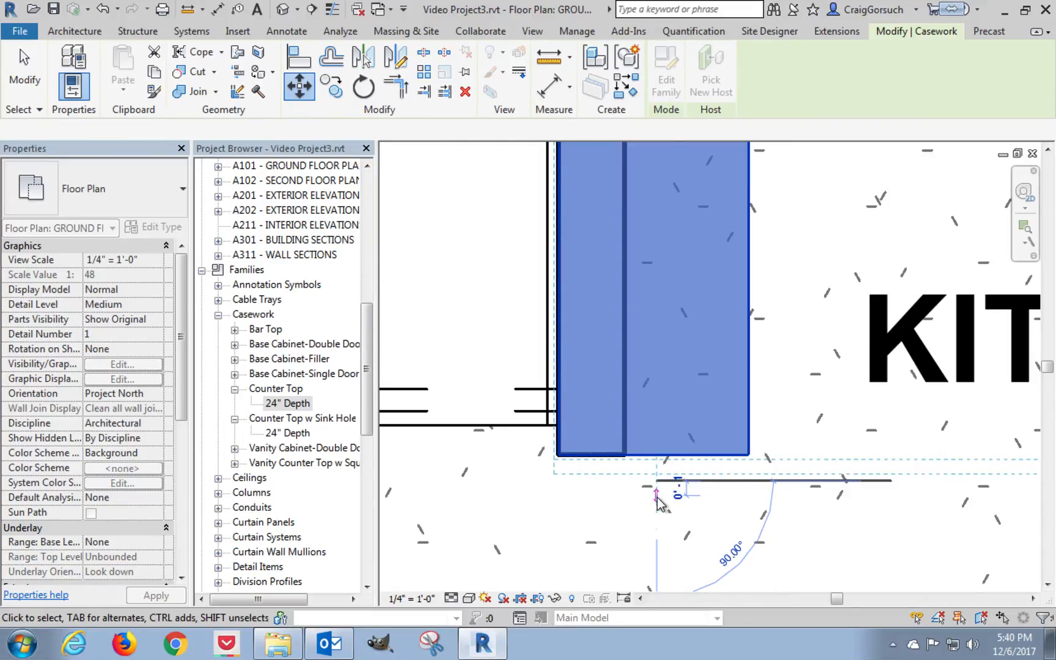
pyautogui.press('m')
pyautogui.press('v')
pyautogui.click(657, 500)
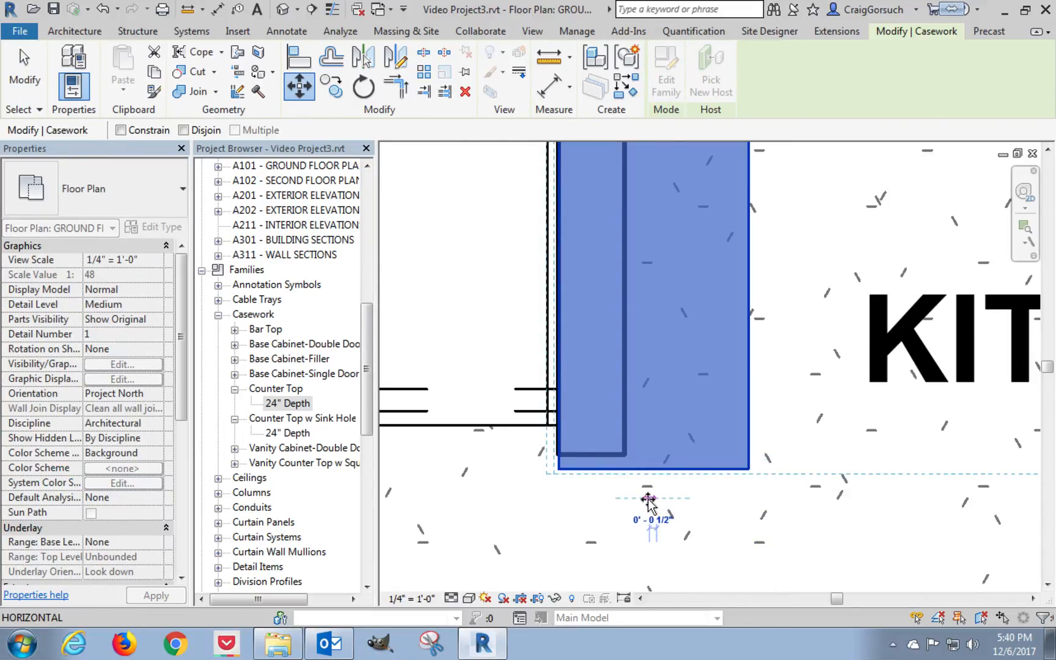
pyautogui.click(642, 498)
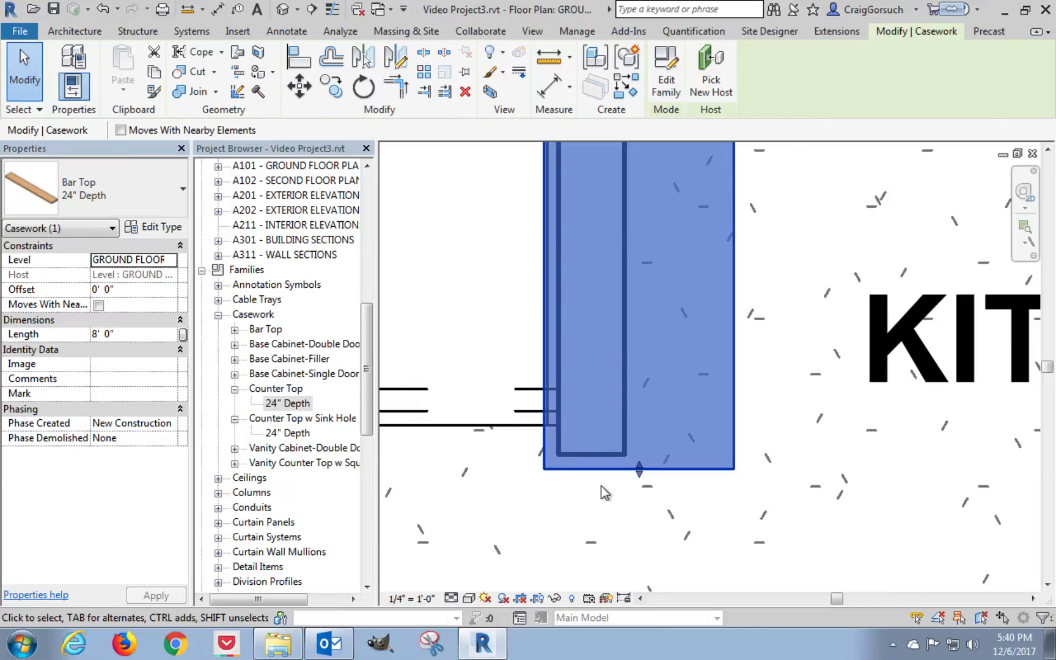
pyautogui.scroll(-1, 604, 490)
pyautogui.scroll(-3, 601, 485)
pyautogui.moveTo(622, 330); pyautogui.dragTo(622, 347, button='middle')
pyautogui.scroll(2, 600, 278)
pyautogui.scroll(3, 601, 282)
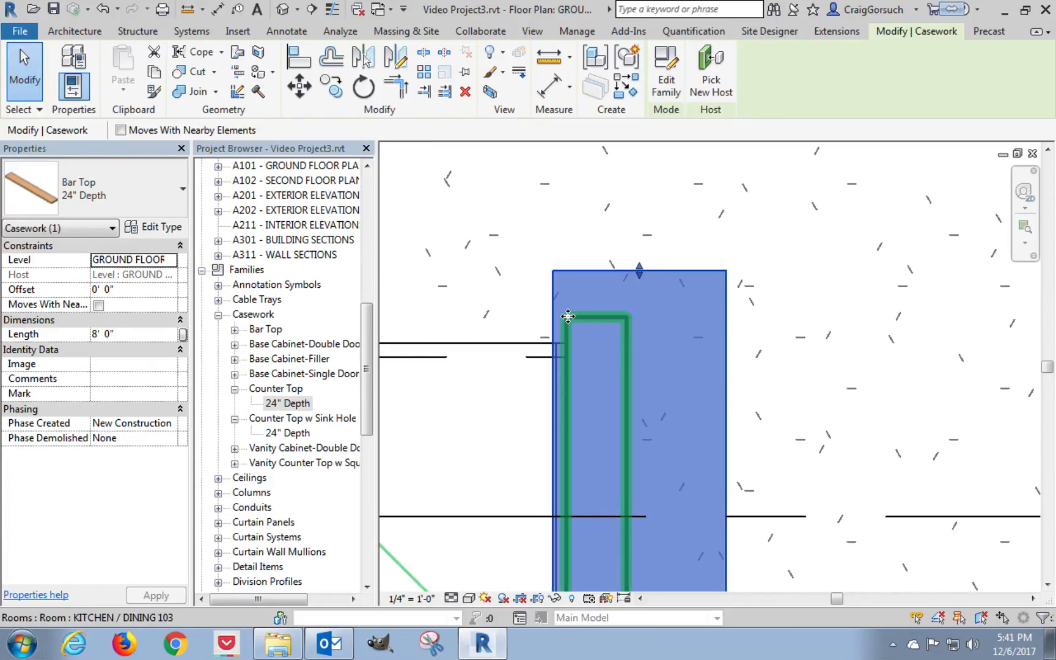
pyautogui.press('d')
pyautogui.press('l')
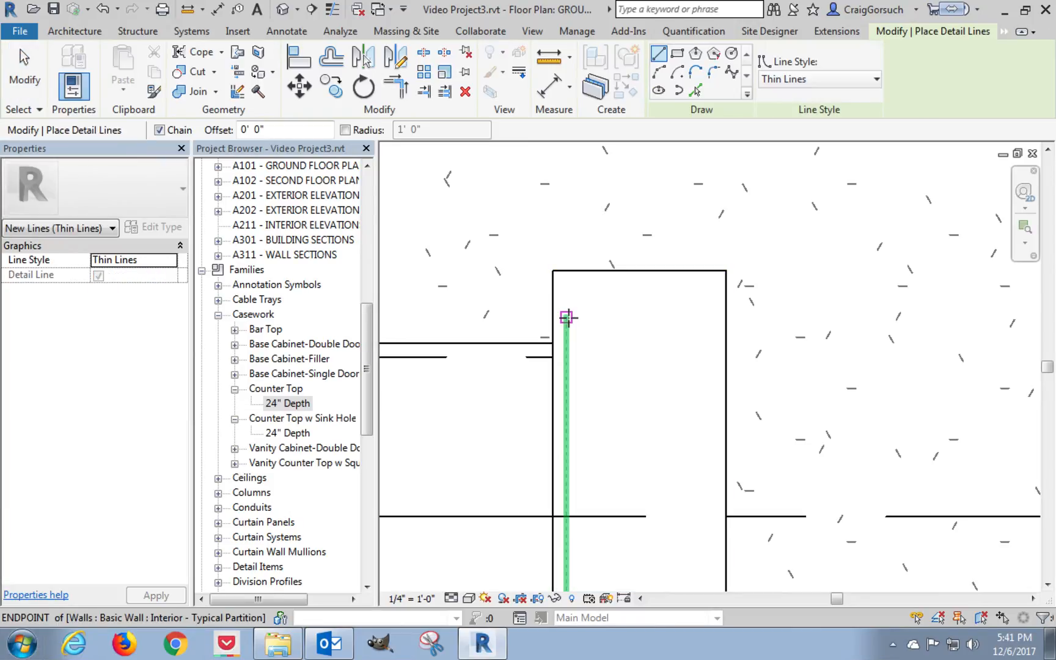
pyautogui.click(567, 316)
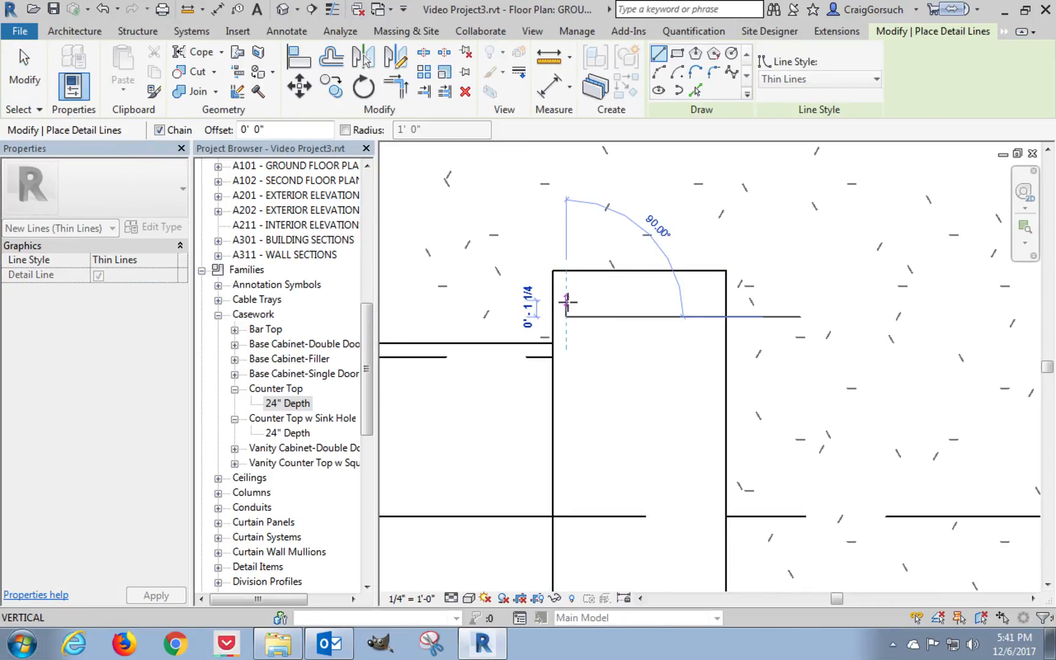
pyautogui.click(566, 300)
pyautogui.press('Escape')
pyautogui.press('Escape')
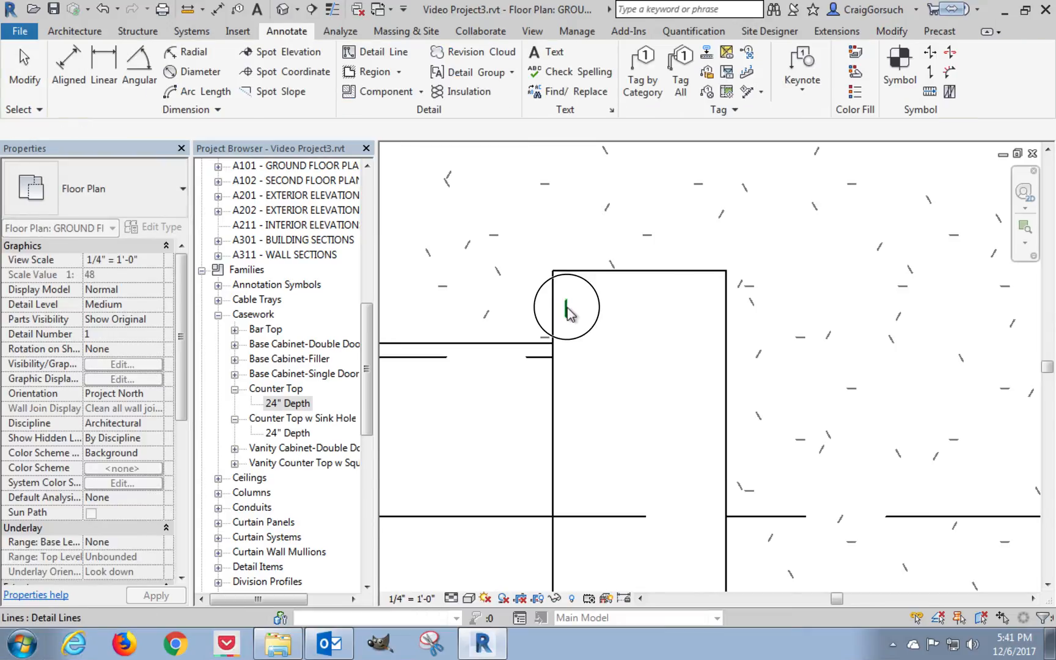
pyautogui.click(567, 310)
pyautogui.press('Delete')
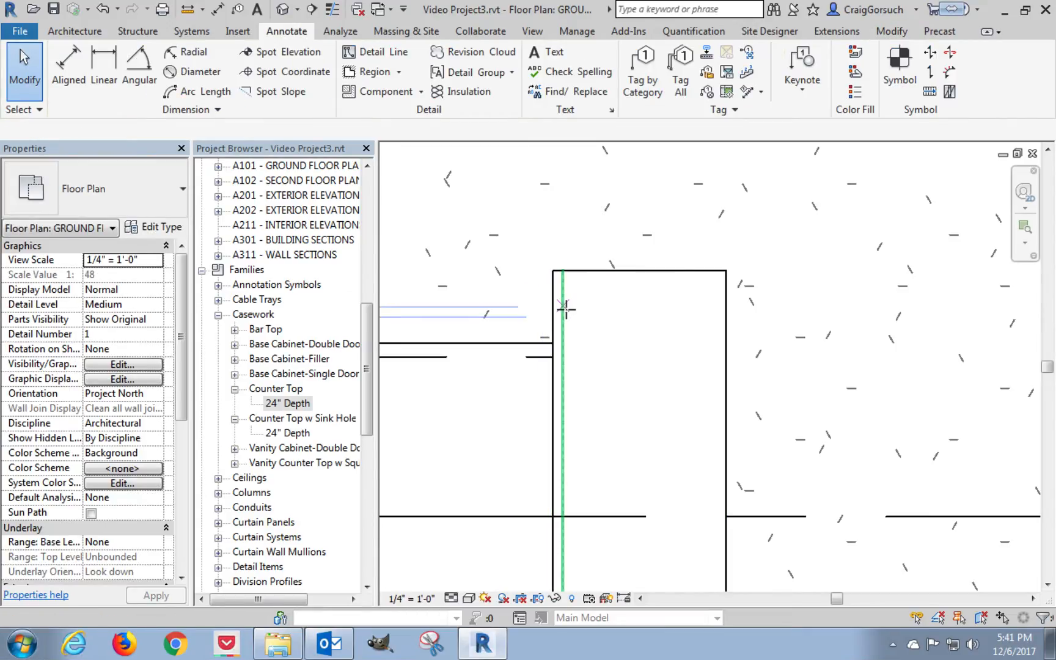
# Draw a short detail line up from the partition's upper sink-side corner and continue it horizontally across the bar top.
pyautogui.press('d')
pyautogui.press('l')
pyautogui.click(566, 316)
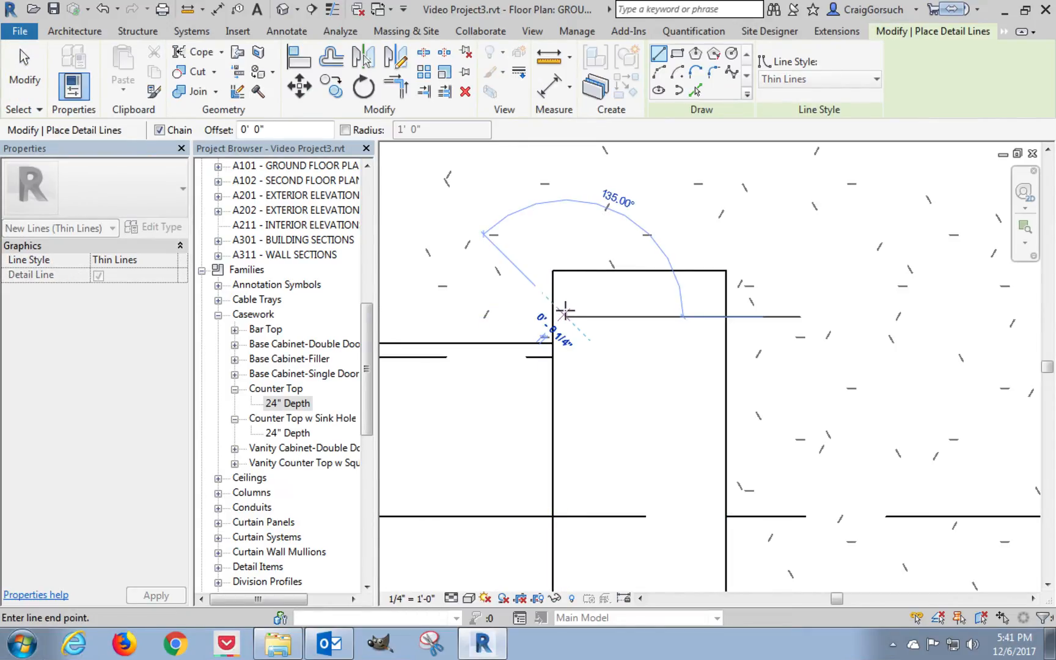
pyautogui.click(565, 303)
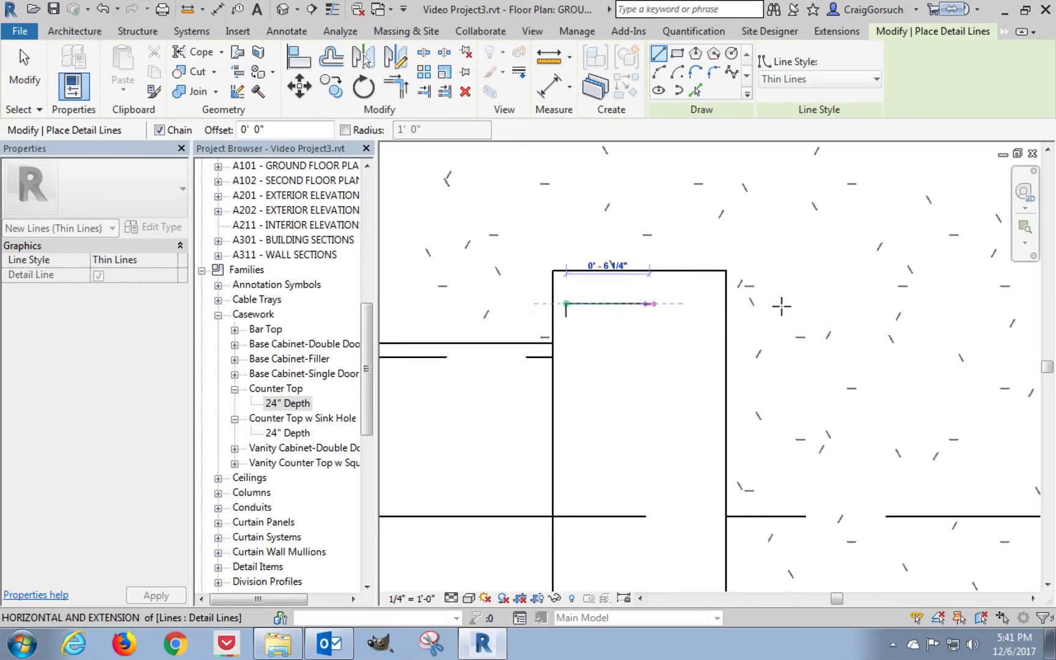
pyautogui.click(799, 304)
pyautogui.press('Escape')
pyautogui.press('Escape')
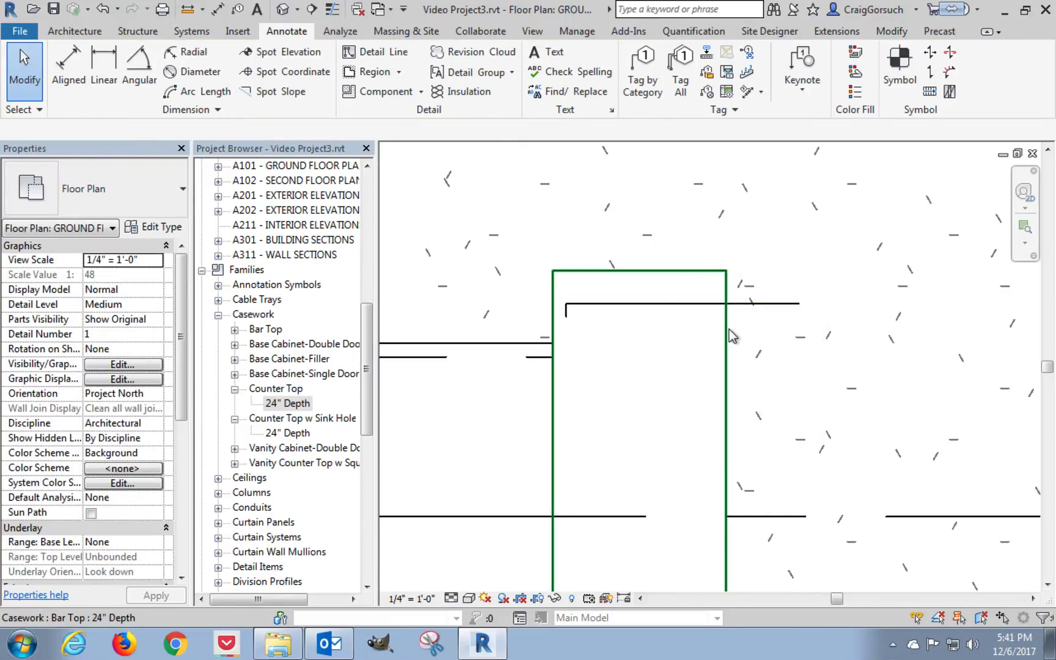
# Shorten the bar top by pulling its upper end down to the horizontal detail line, and delete both detail lines.
pyautogui.click(676, 299)
pyautogui.moveTo(639, 271); pyautogui.dragTo(640, 303)
pyautogui.click(753, 348)
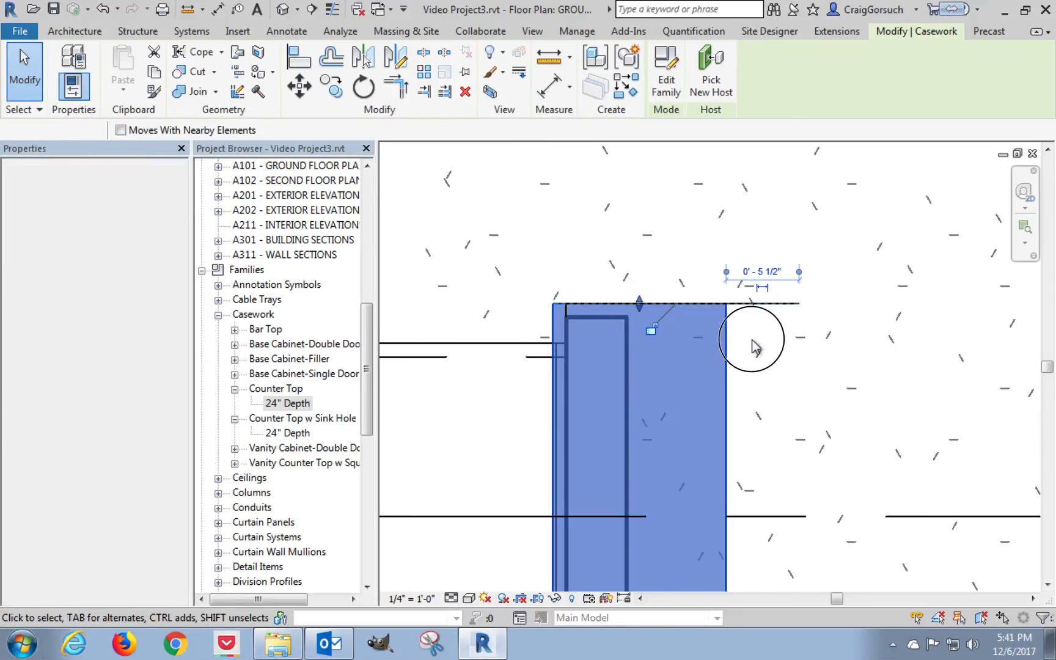
pyautogui.click(768, 304)
pyautogui.press('Delete')
pyautogui.scroll(1, 774, 244)
pyautogui.scroll(-5, 774, 245)
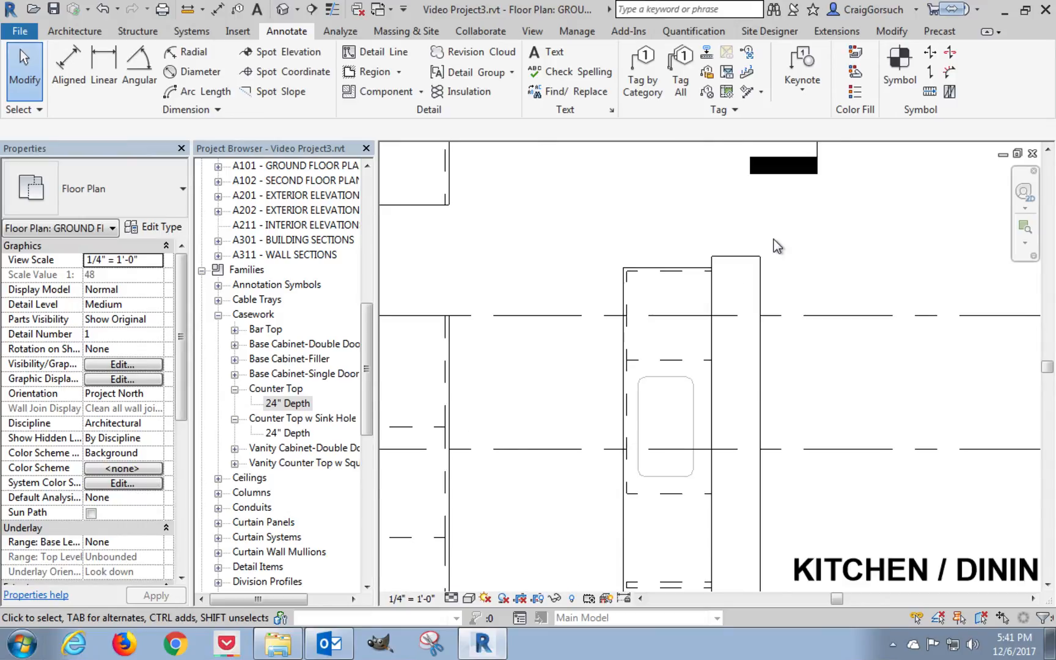
pyautogui.scroll(-2, 776, 246)
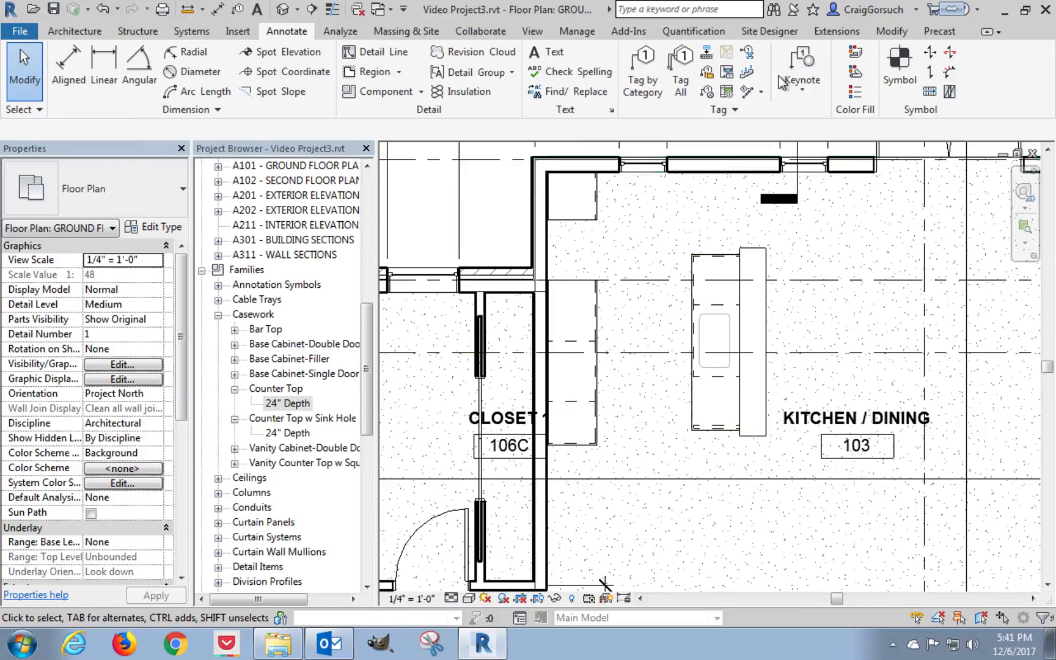
# Start loading a family and browse the US Imperial library through Plumbing and Fixtures to the Sinks folder.
pyautogui.click(247, 33)
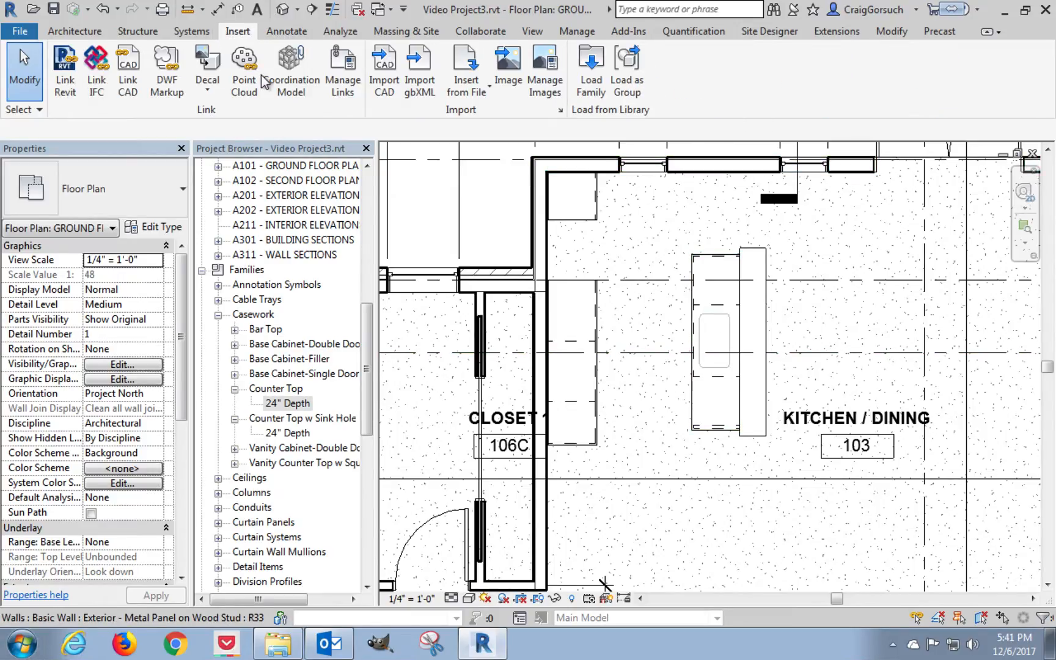
pyautogui.click(590, 85)
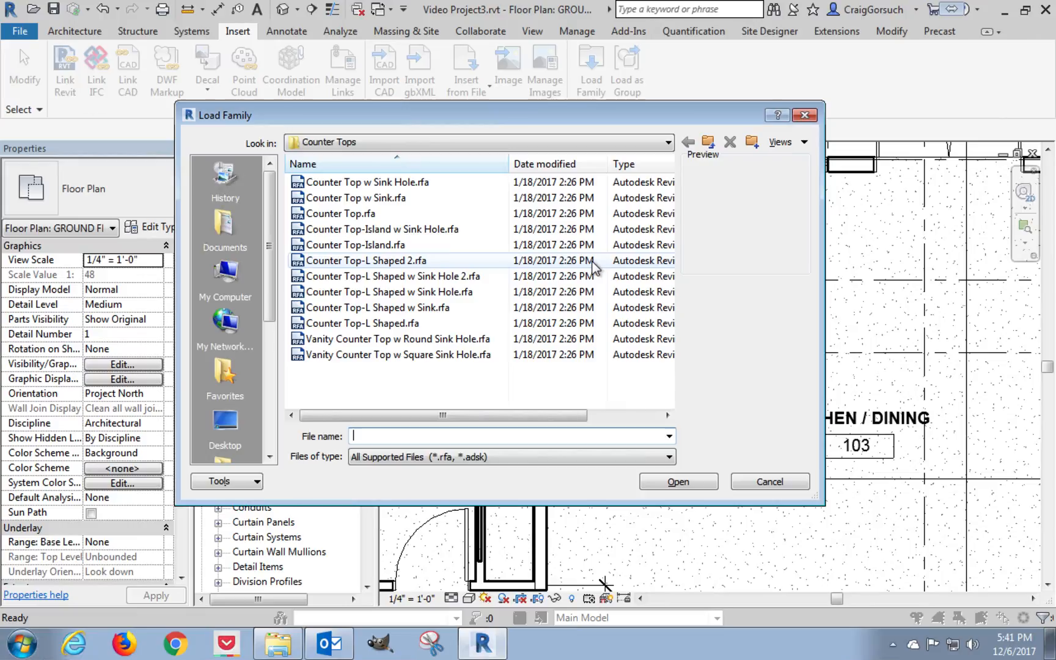
pyautogui.click(709, 143)
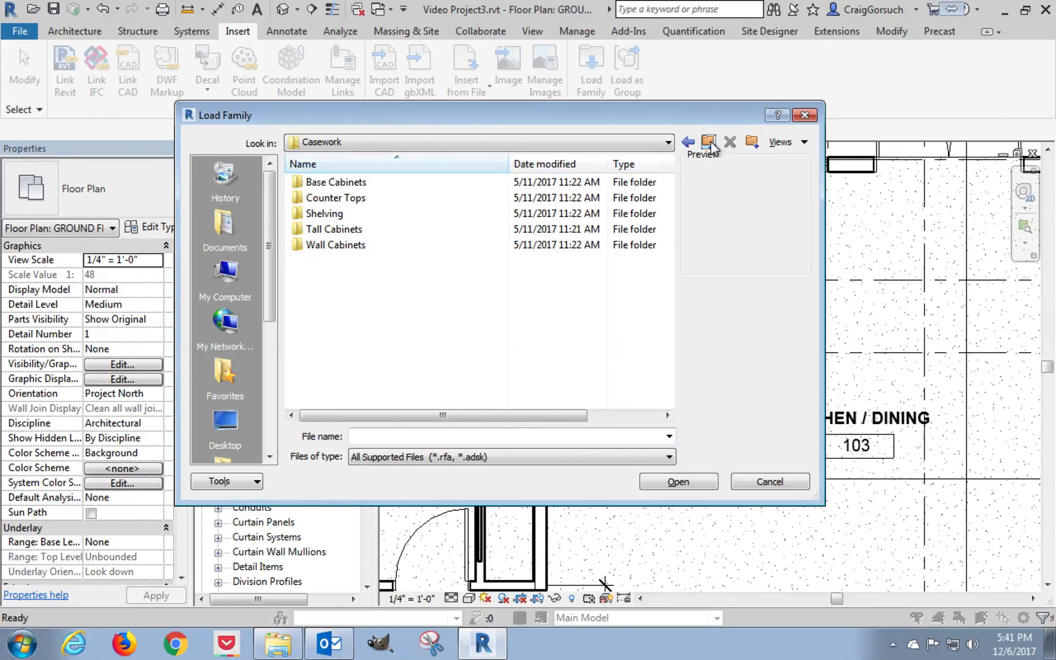
pyautogui.click(708, 143)
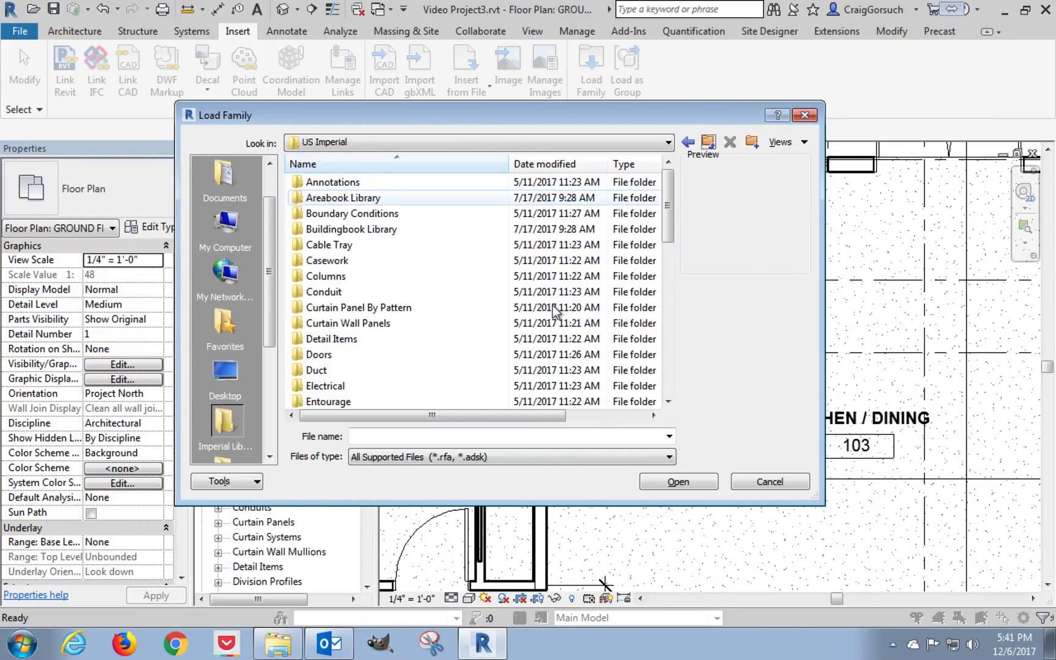
pyautogui.moveTo(665, 231); pyautogui.dragTo(667, 329)
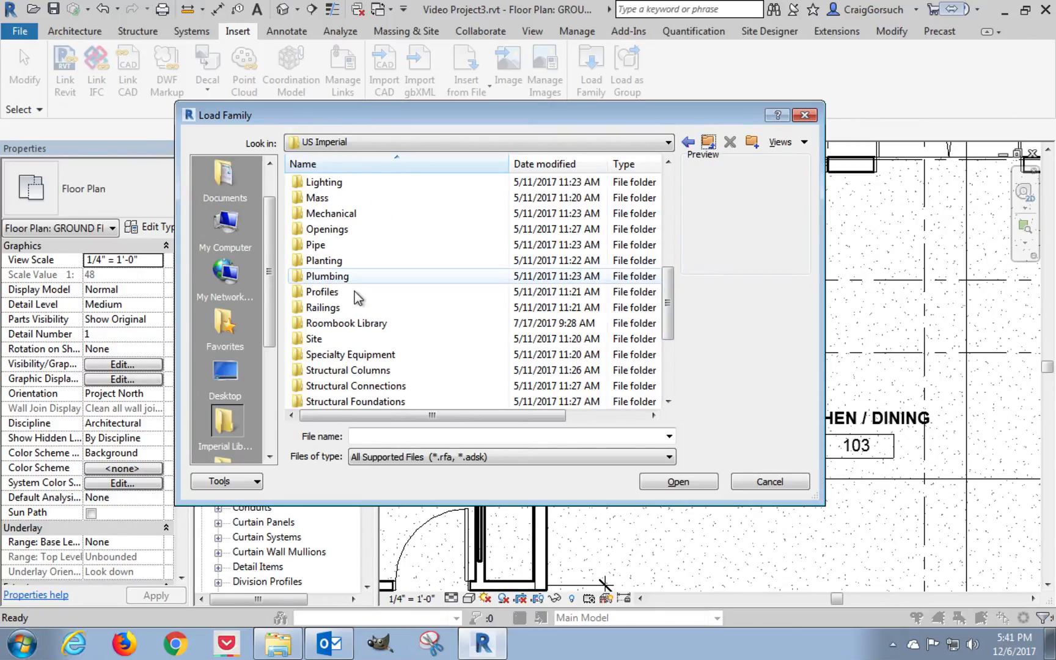
pyautogui.doubleClick(351, 276)
pyautogui.click(337, 183)
pyautogui.doubleClick(337, 183)
pyautogui.doubleClick(337, 202)
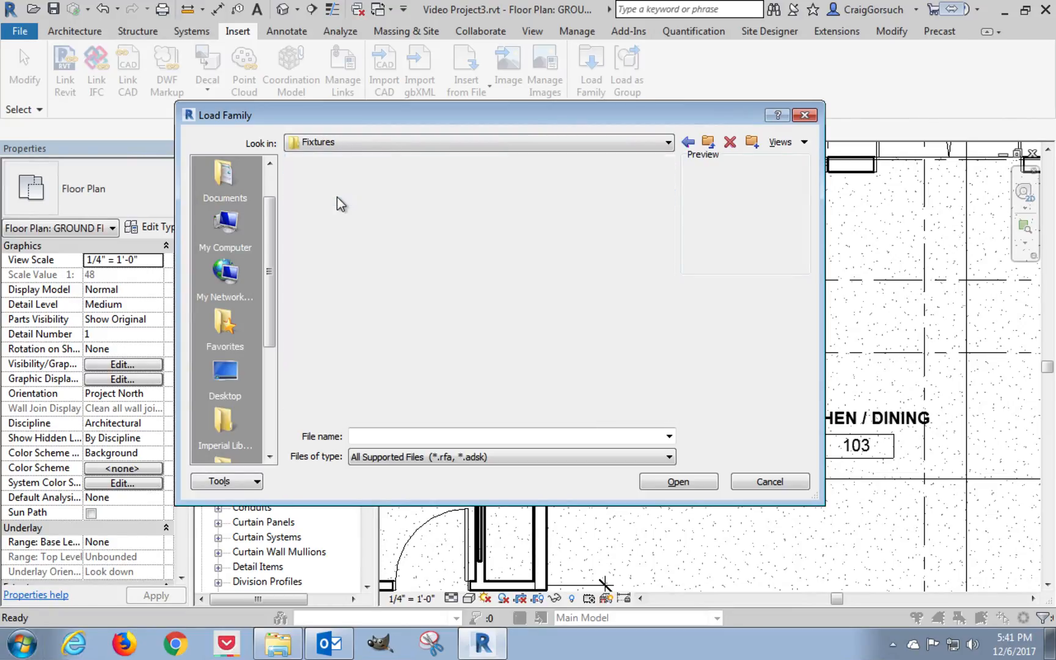
pyautogui.doubleClick(333, 247)
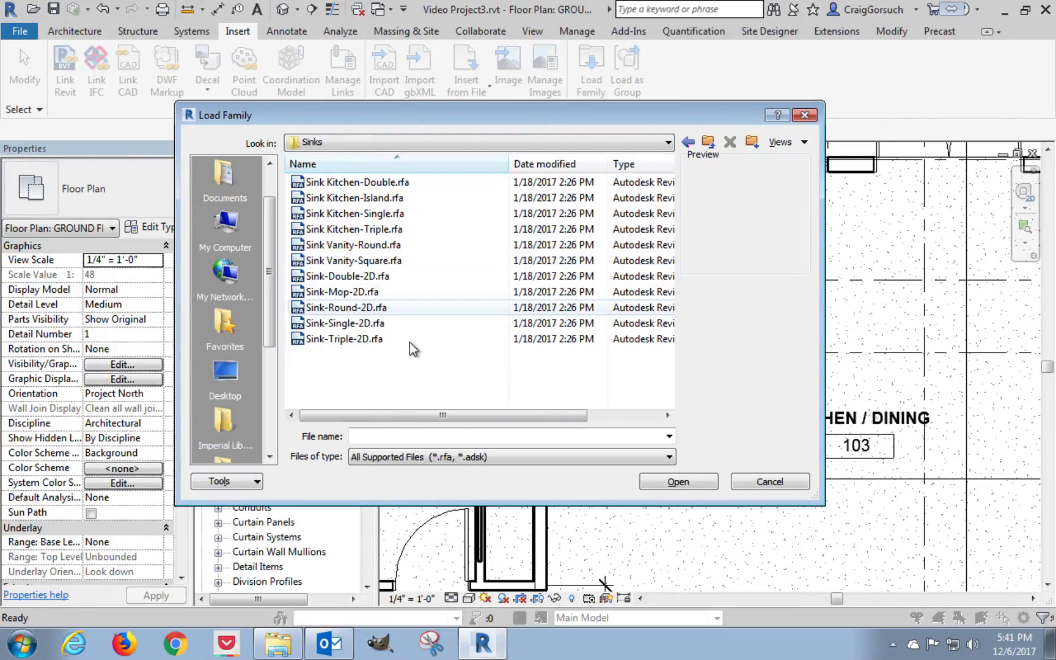
# Preview Sink-Double-2D.rfa, and load the Sink Kitchen-Double.rfa family into the project.
pyautogui.click(402, 278)
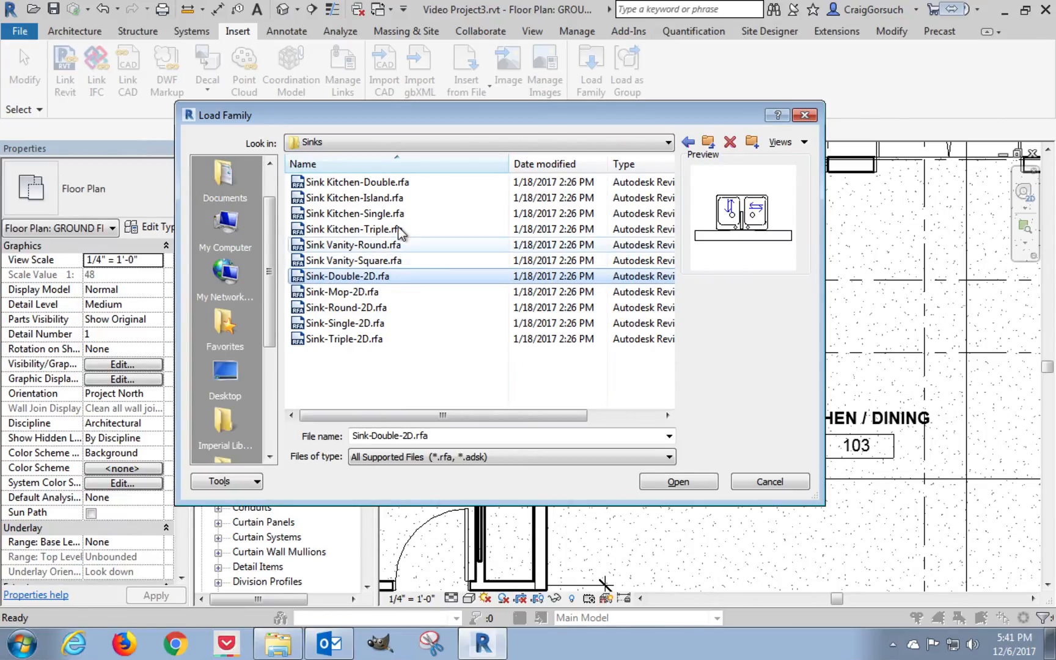
pyautogui.click(400, 182)
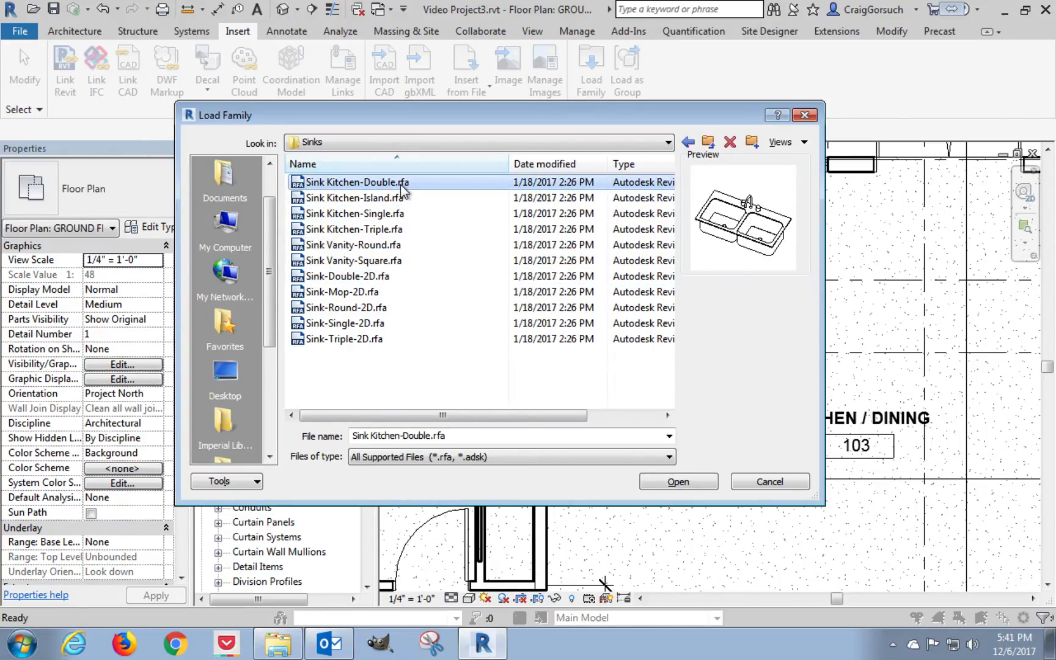
pyautogui.click(672, 483)
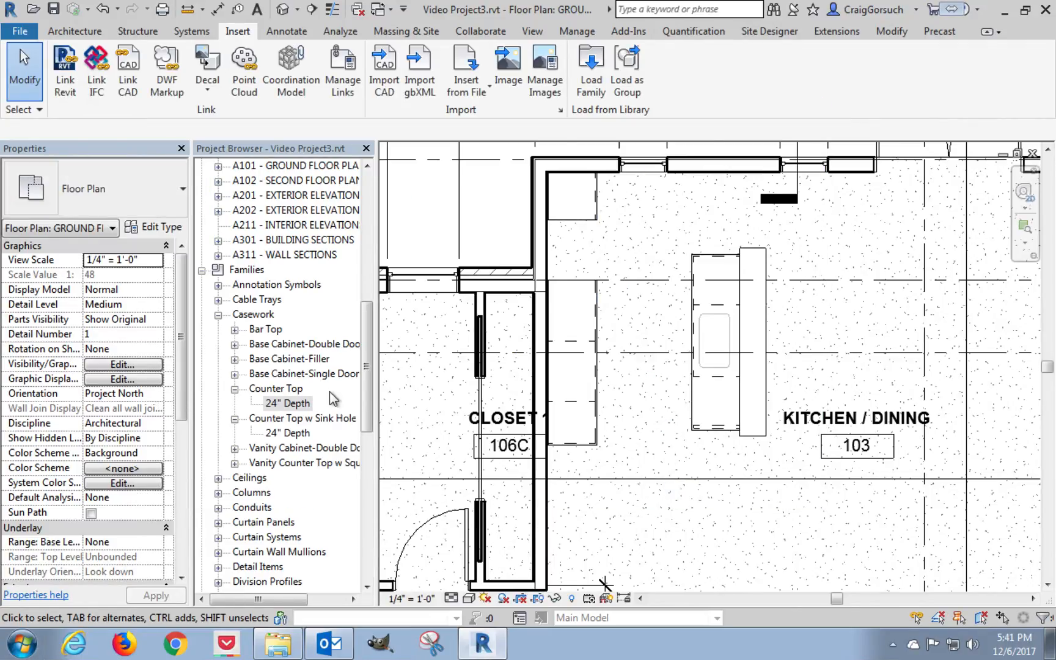
# Place the 42" x 21" Sink Kitchen-Double on the island counter top, centred on the sink hole.
pyautogui.moveTo(365, 384); pyautogui.dragTo(355, 479)
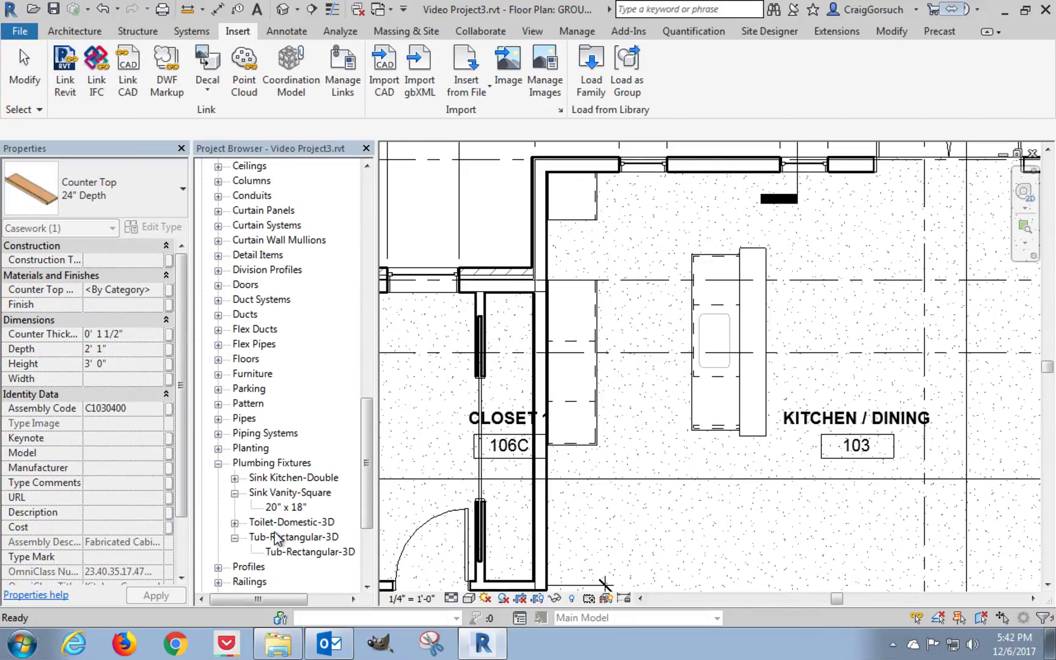
pyautogui.click(235, 478)
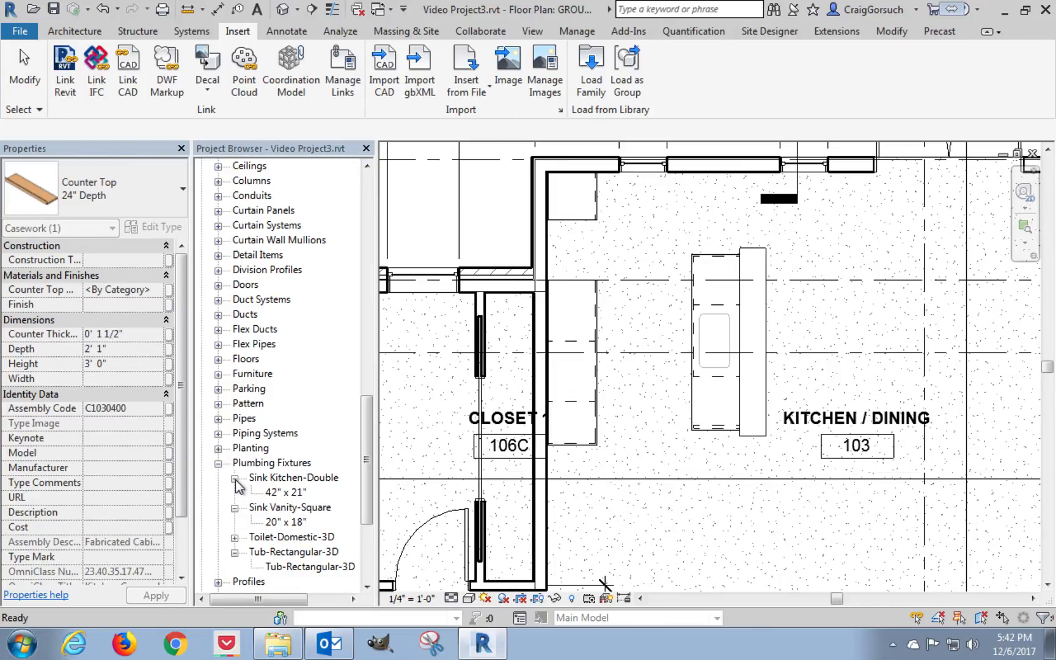
pyautogui.click(269, 493)
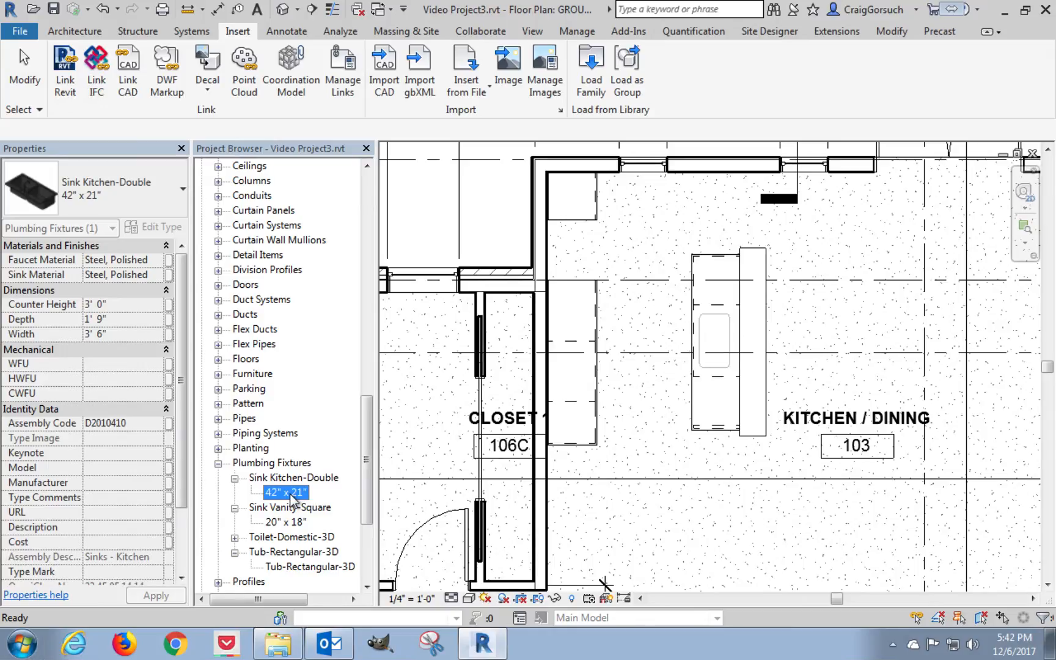
pyautogui.moveTo(283, 498); pyautogui.dragTo(666, 380)
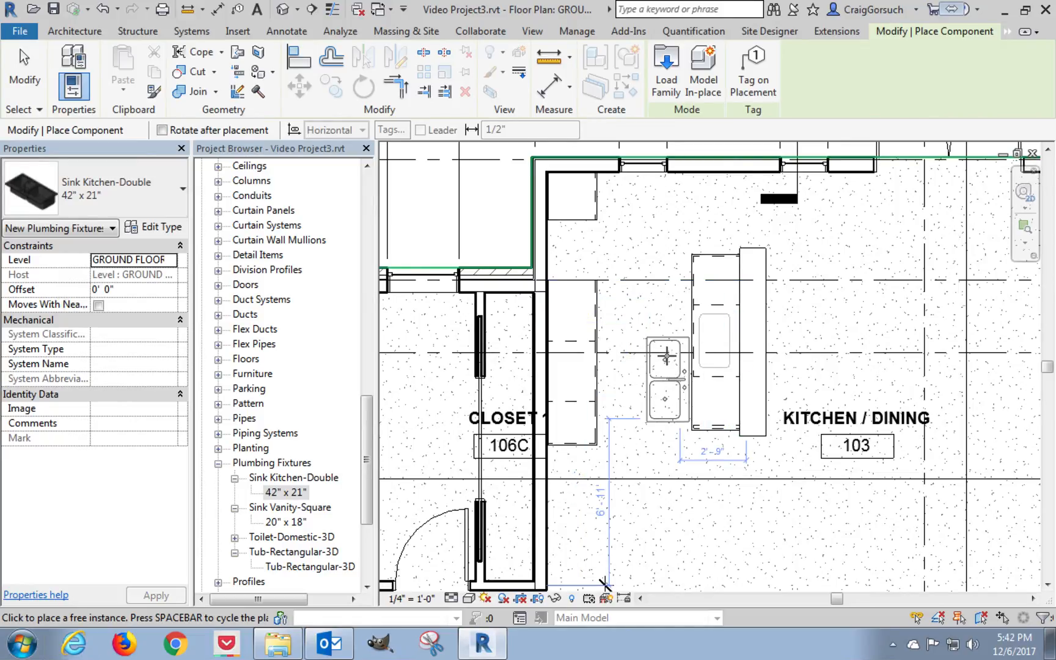
pyautogui.scroll(1, 675, 345)
pyautogui.scroll(1, 673, 342)
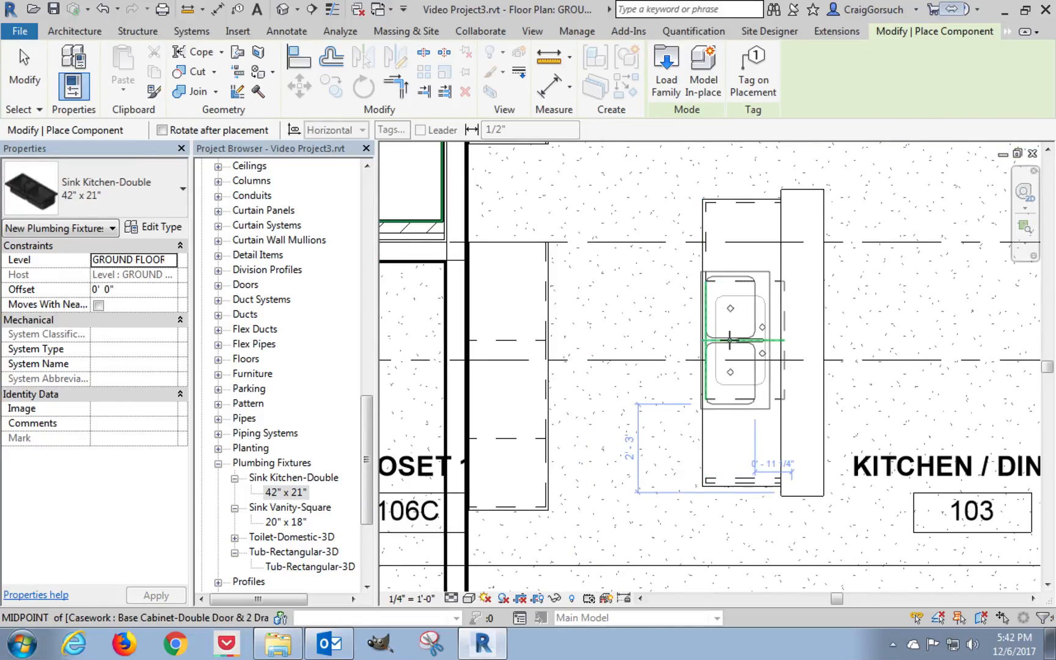
pyautogui.scroll(1, 736, 340)
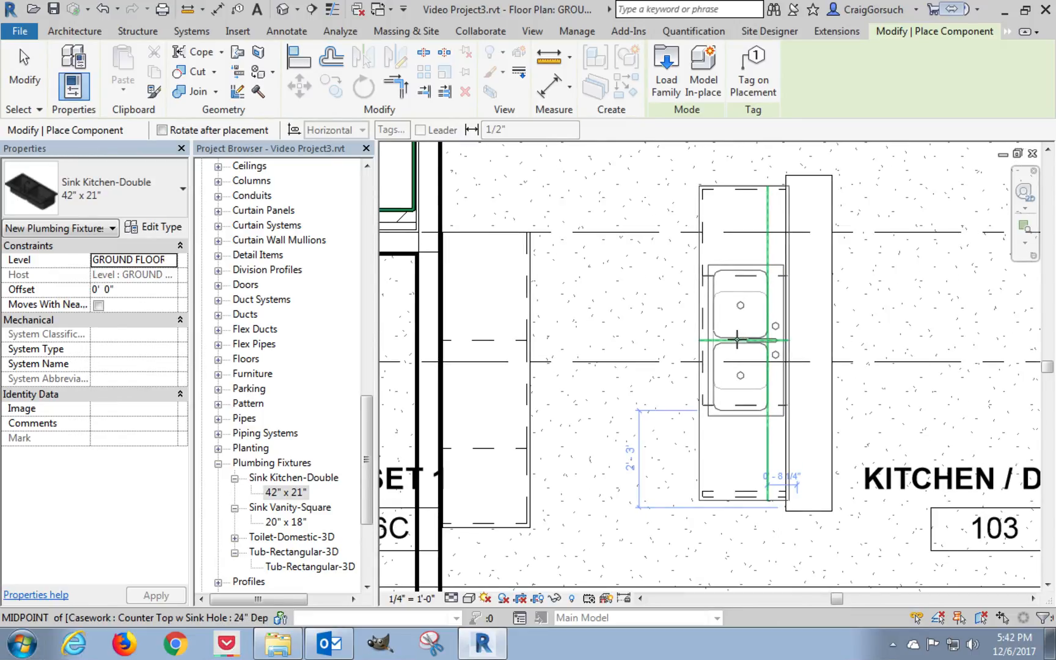
pyautogui.click(736, 339)
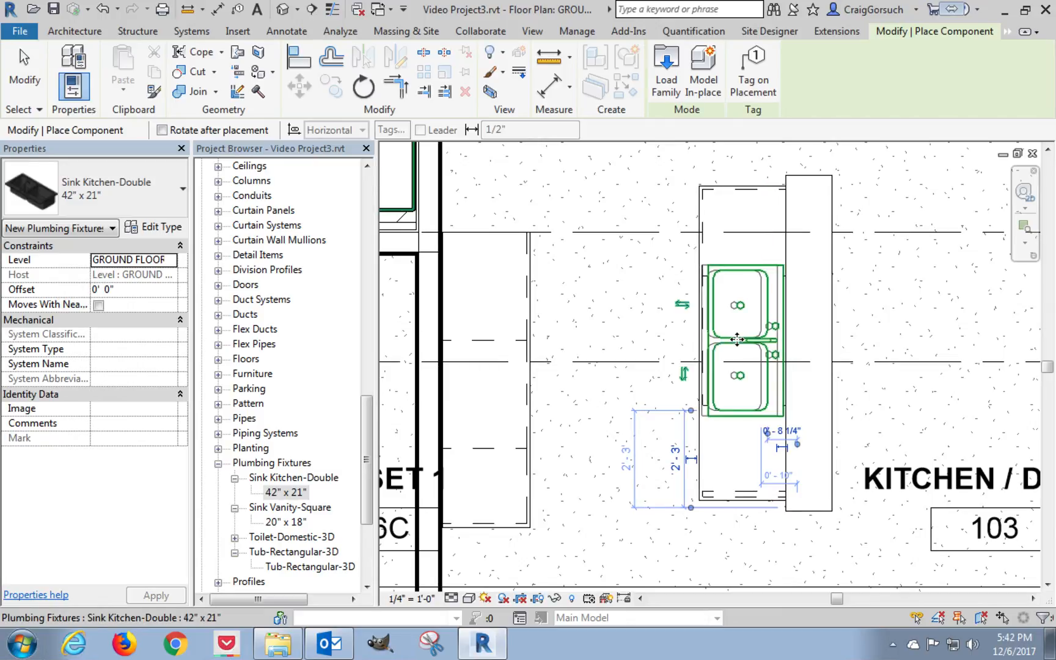
pyautogui.press('Escape')
pyautogui.press('Escape')
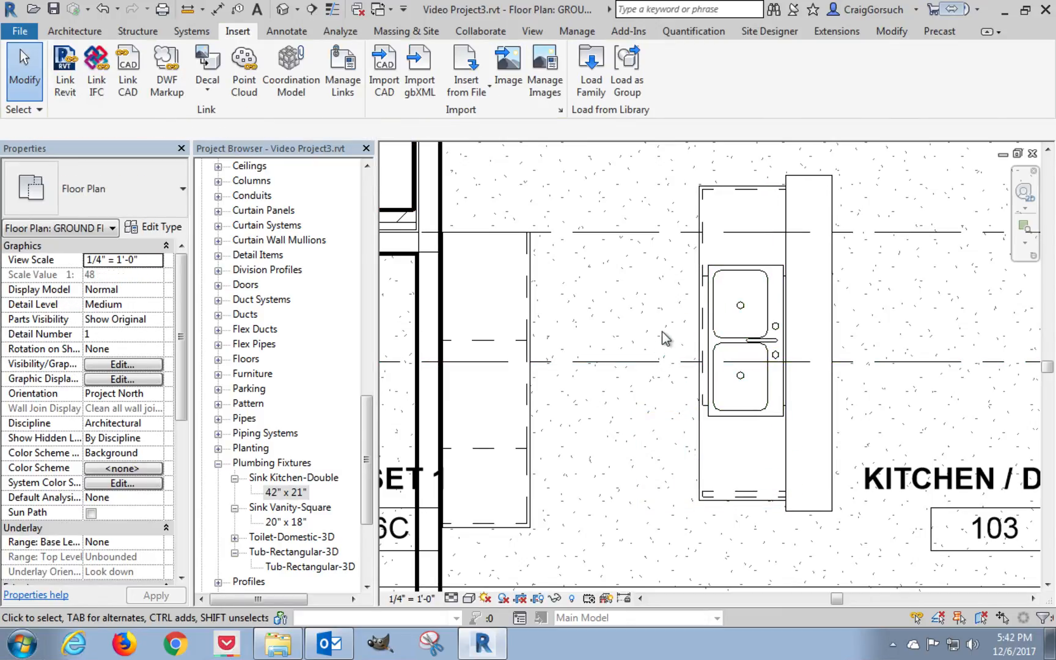
# Duplicate the island sink's type as 34" x 21" and set its width to 34 inches.
pyautogui.click(727, 352)
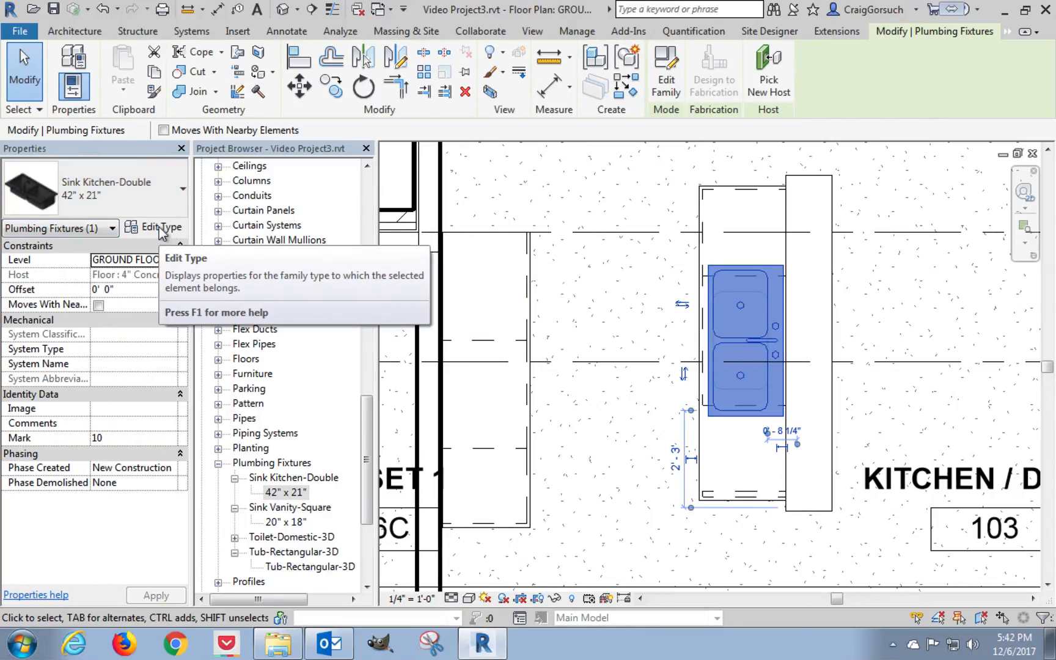
pyautogui.click(162, 229)
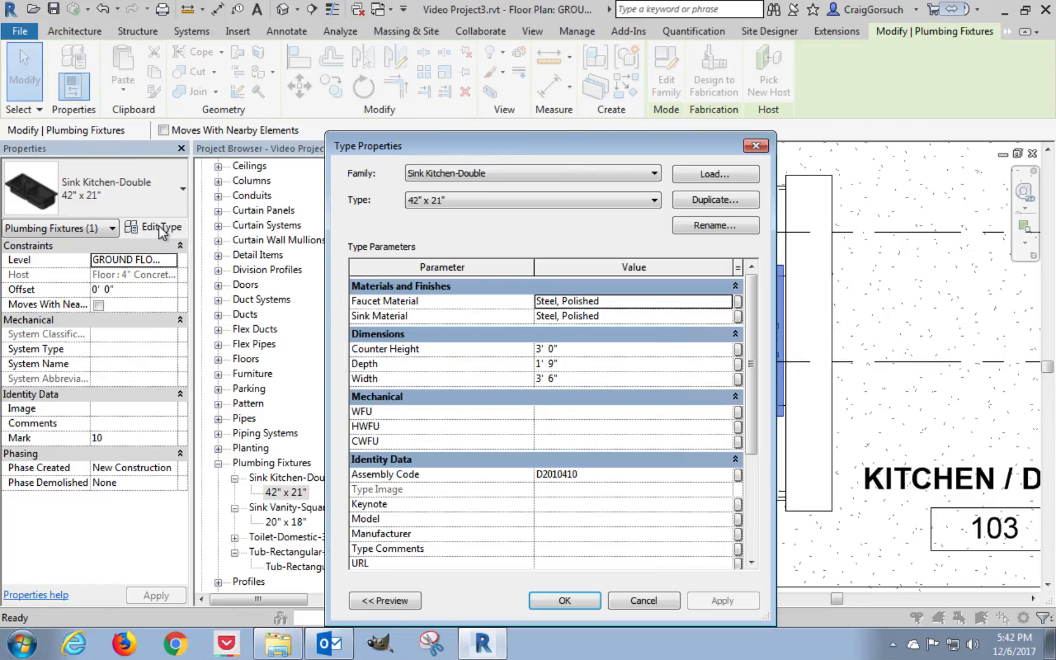
pyautogui.click(703, 201)
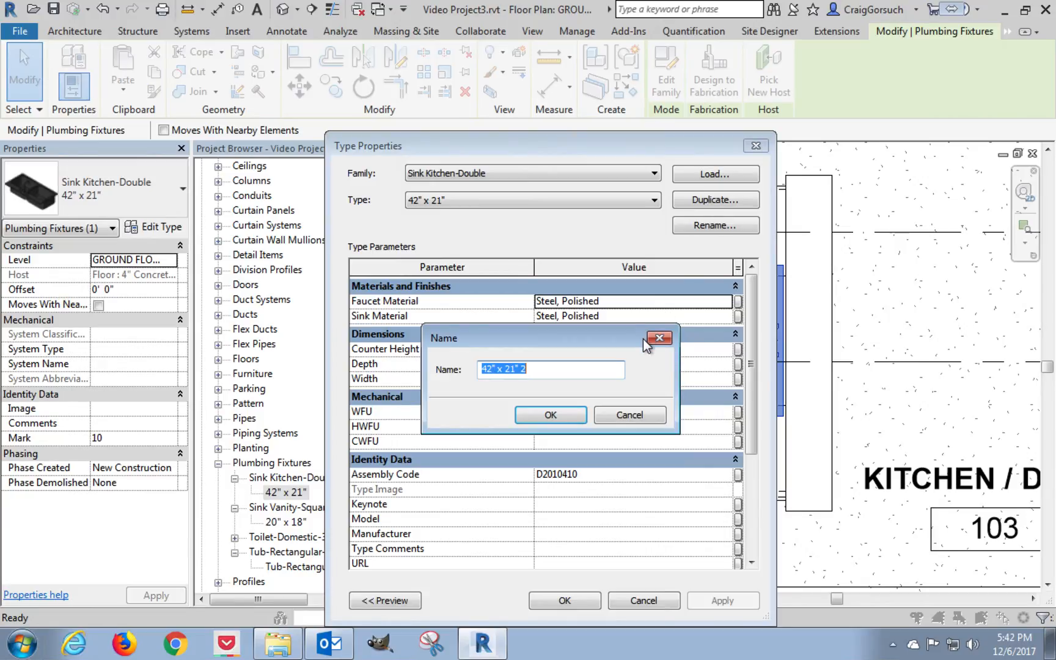
pyautogui.write('34')
pyautogui.click(573, 417)
pyautogui.click(583, 380)
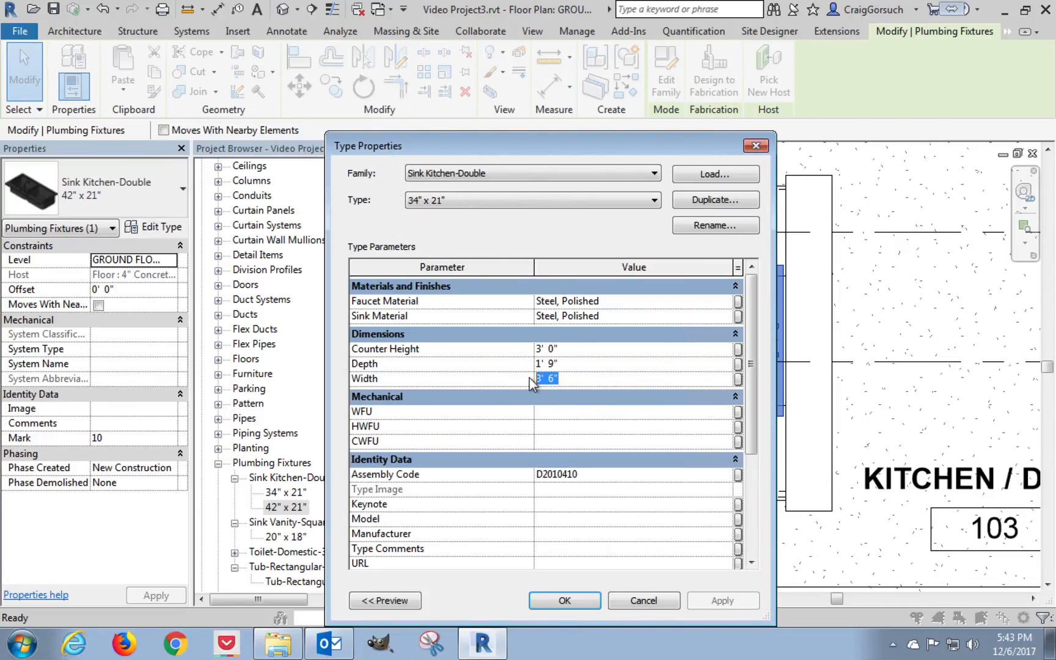
pyautogui.write('3')
pyautogui.click(559, 601)
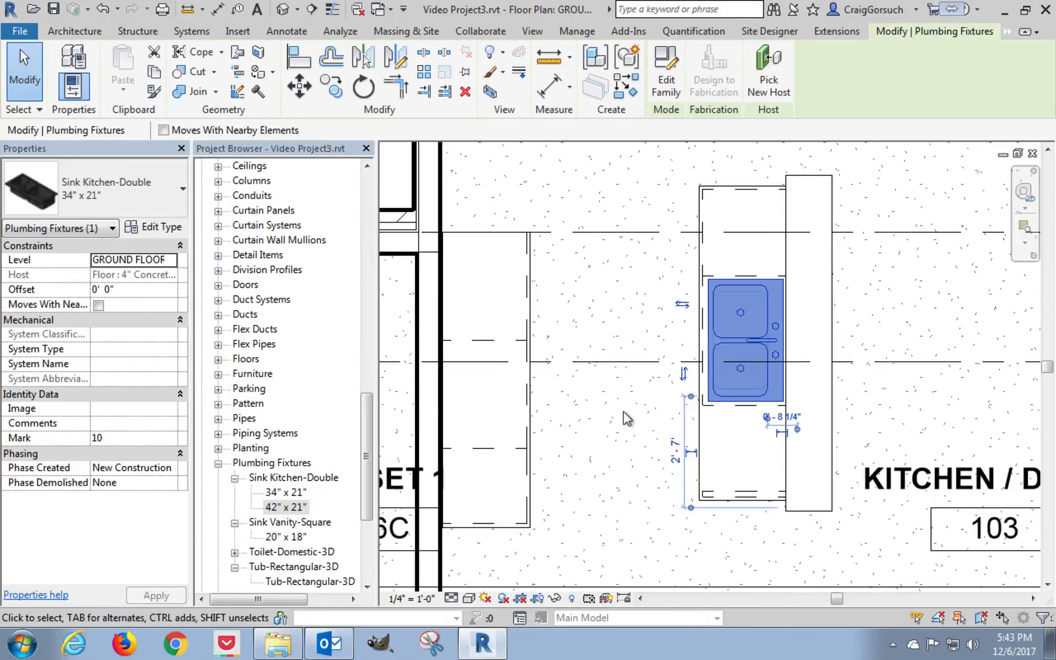
pyautogui.press('Escape')
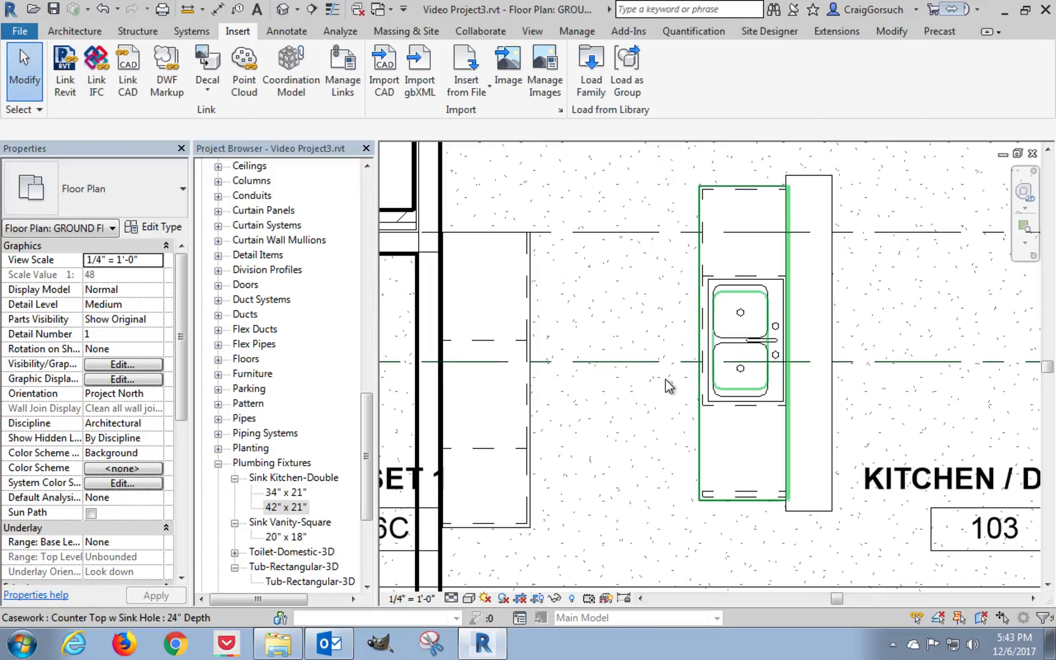
# Start loading another family and browse the library from the Sinks folder to the Wall Cabinets casework folder.
pyautogui.scroll(-1, 669, 385)
pyautogui.scroll(-1, 669, 385)
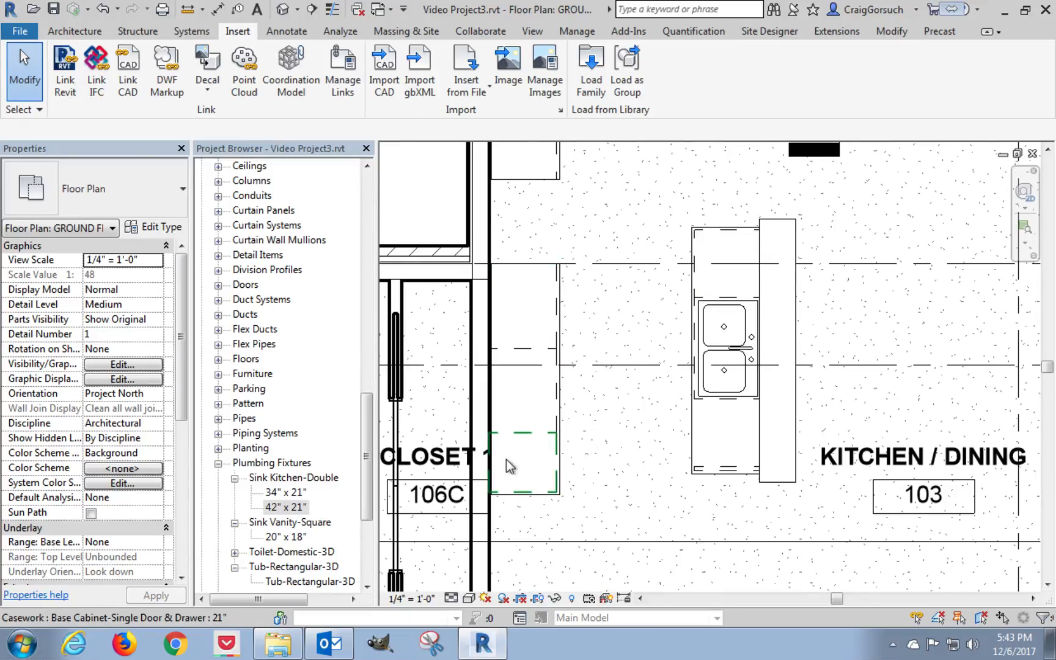
pyautogui.click(218, 463)
pyautogui.moveTo(366, 467); pyautogui.dragTo(366, 382)
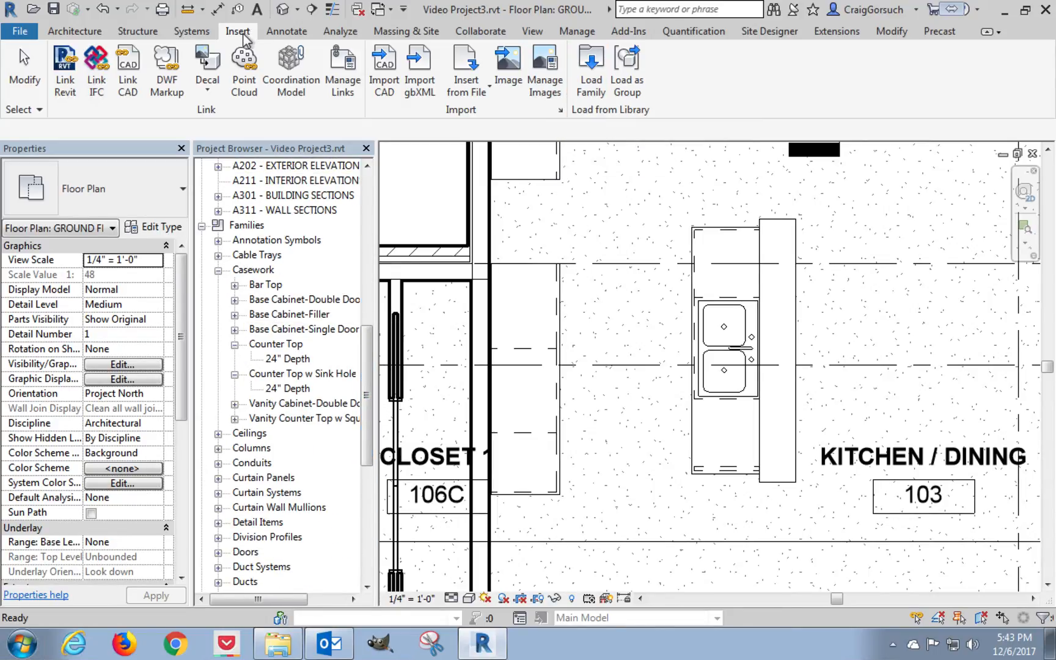
pyautogui.click(591, 76)
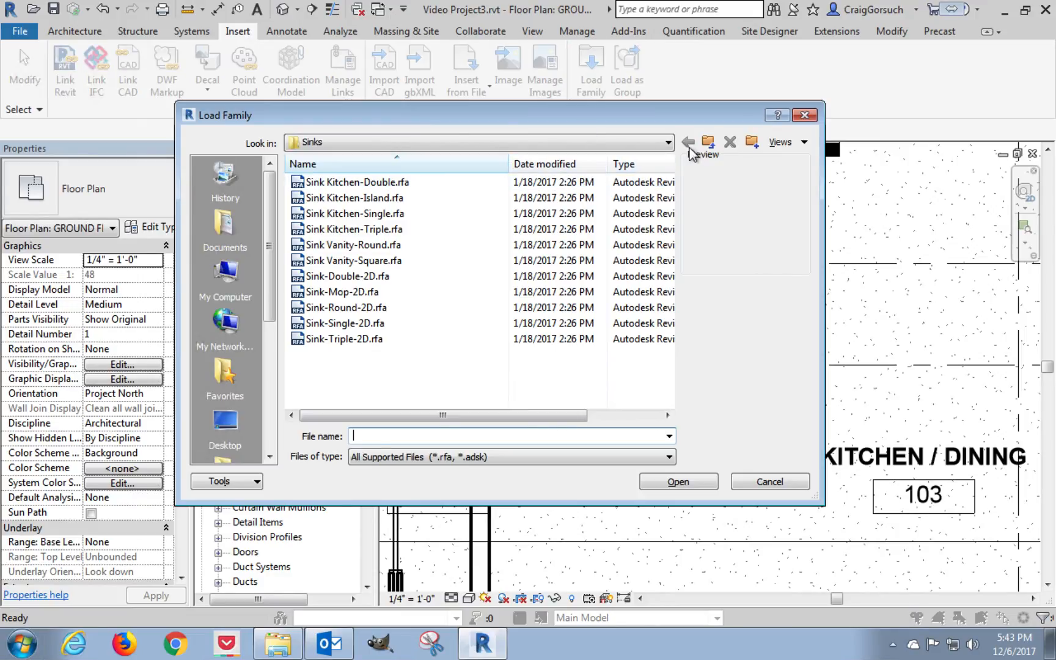
pyautogui.click(708, 143)
pyautogui.click(708, 142)
pyautogui.click(708, 142)
pyautogui.click(708, 142)
pyautogui.doubleClick(349, 264)
pyautogui.doubleClick(341, 250)
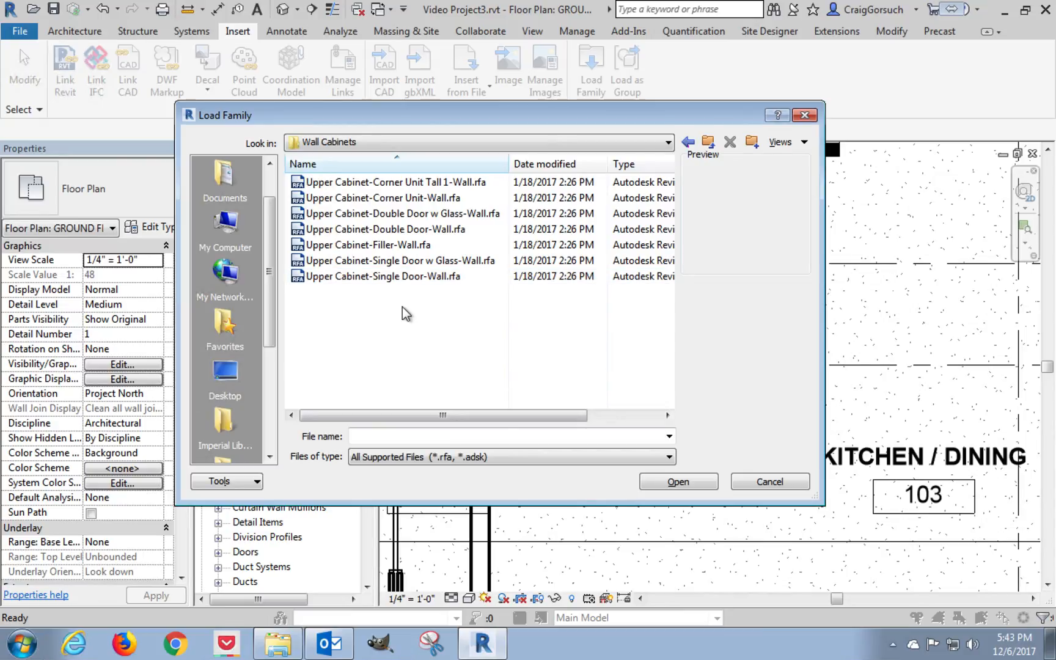
# Load Upper Cabinet-Single Door w Glass-Wall.rfa and Upper Cabinet-Double Door w Glass-Wall.rfa together into the project.
pyautogui.click(379, 262)
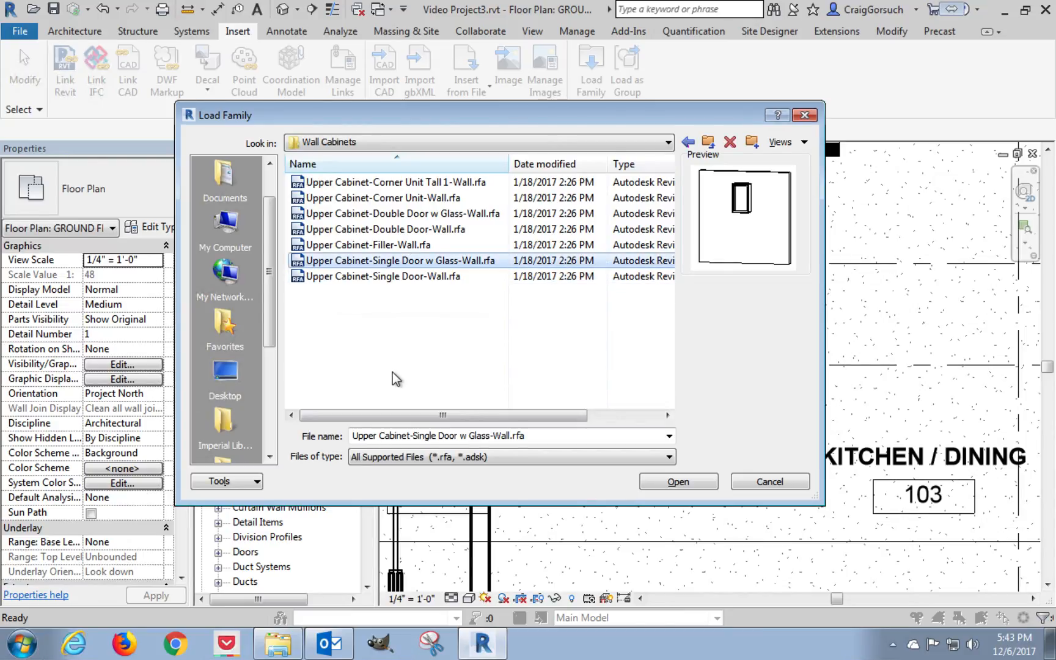
pyautogui.click(367, 213)
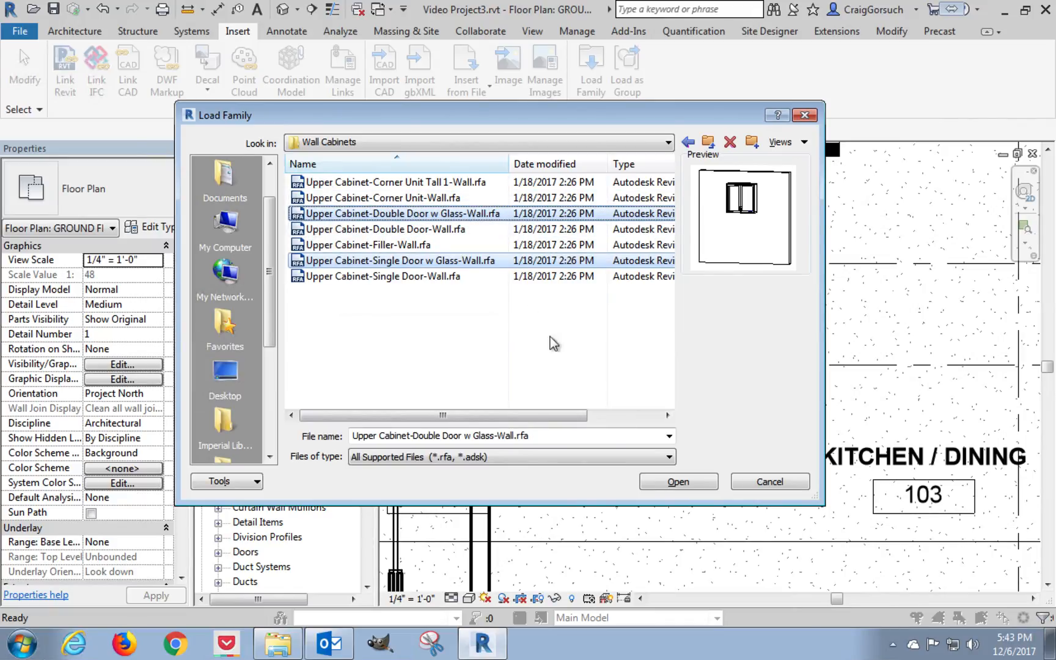
pyautogui.click(676, 483)
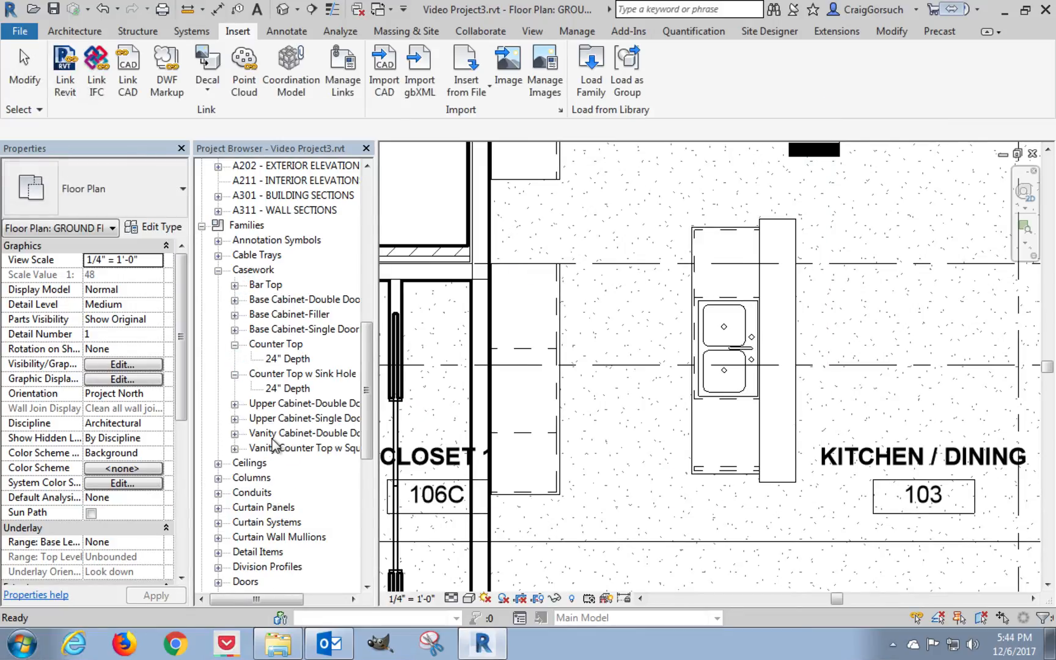
# Place a 21" single-door glass upper cabinet on the kitchen's closet-side wall, over the lower end of the long counter.
pyautogui.click(235, 374)
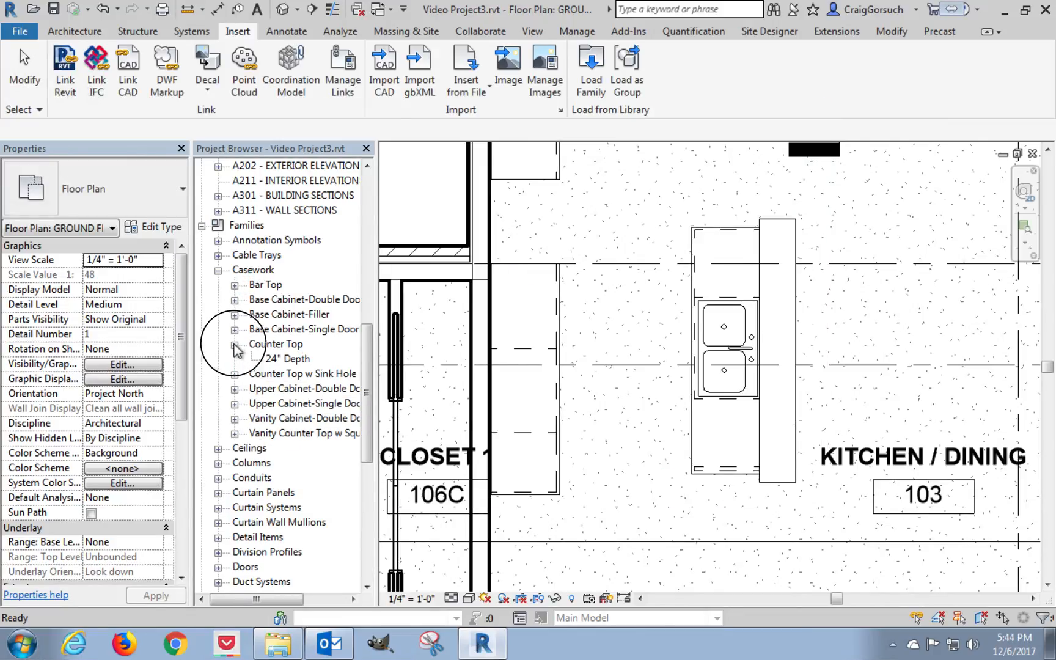
pyautogui.click(235, 344)
pyautogui.click(234, 388)
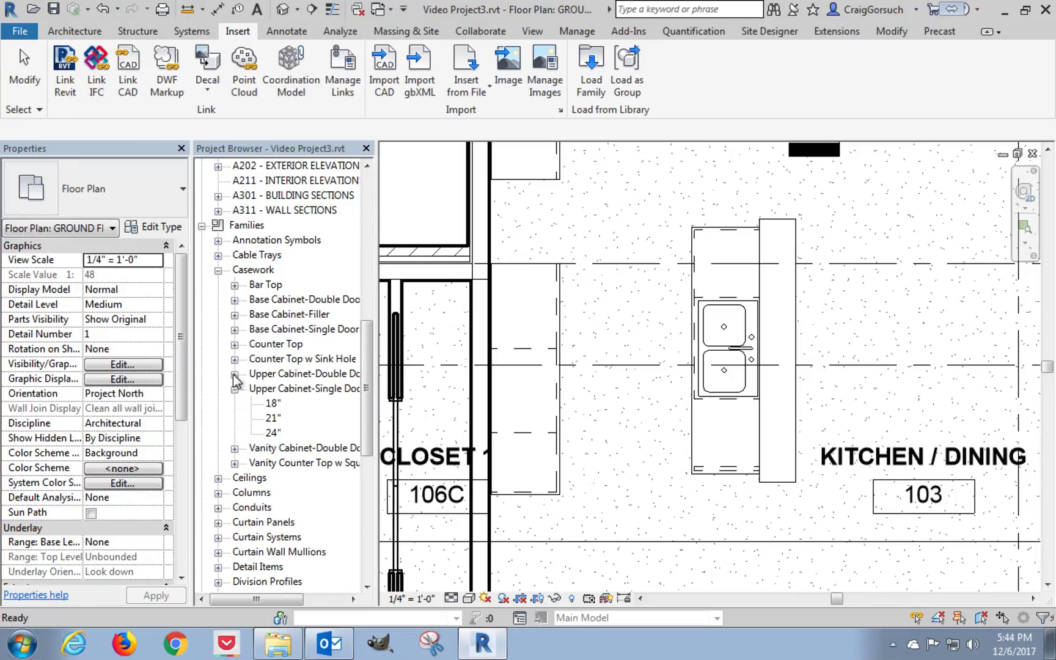
pyautogui.click(235, 374)
pyautogui.moveTo(606, 347); pyautogui.dragTo(641, 412, button='middle')
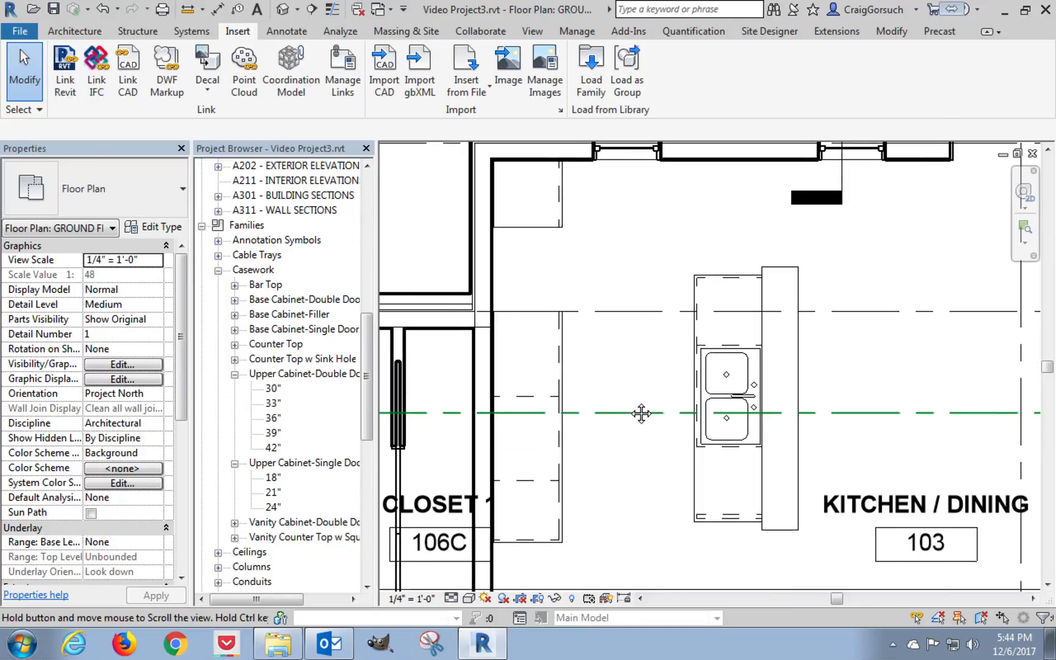
pyautogui.click(272, 493)
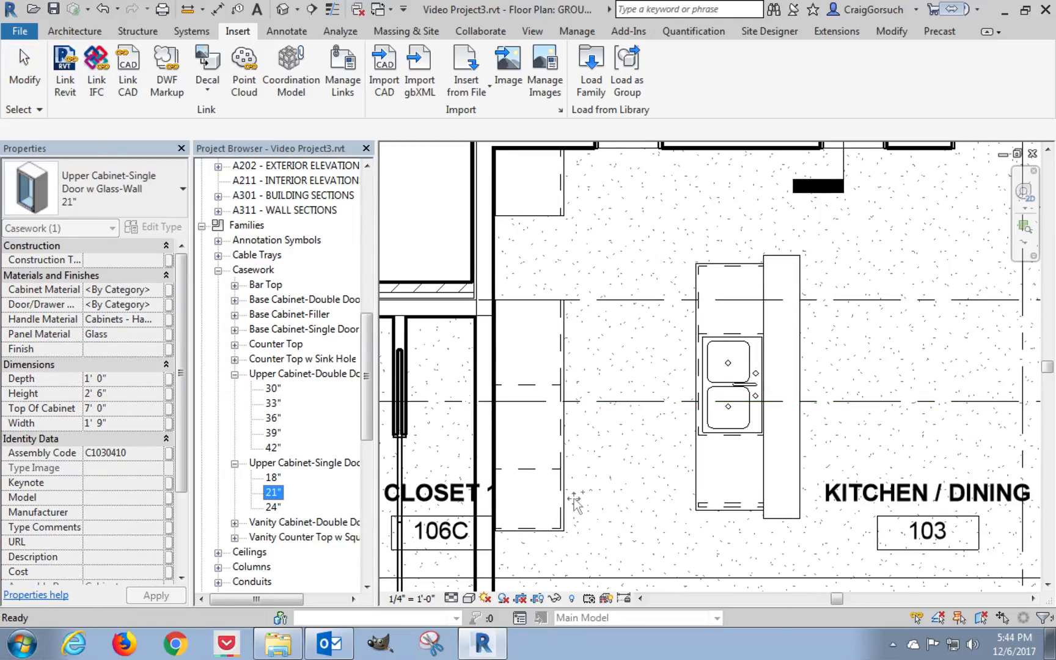
pyautogui.moveTo(577, 502); pyautogui.dragTo(541, 500)
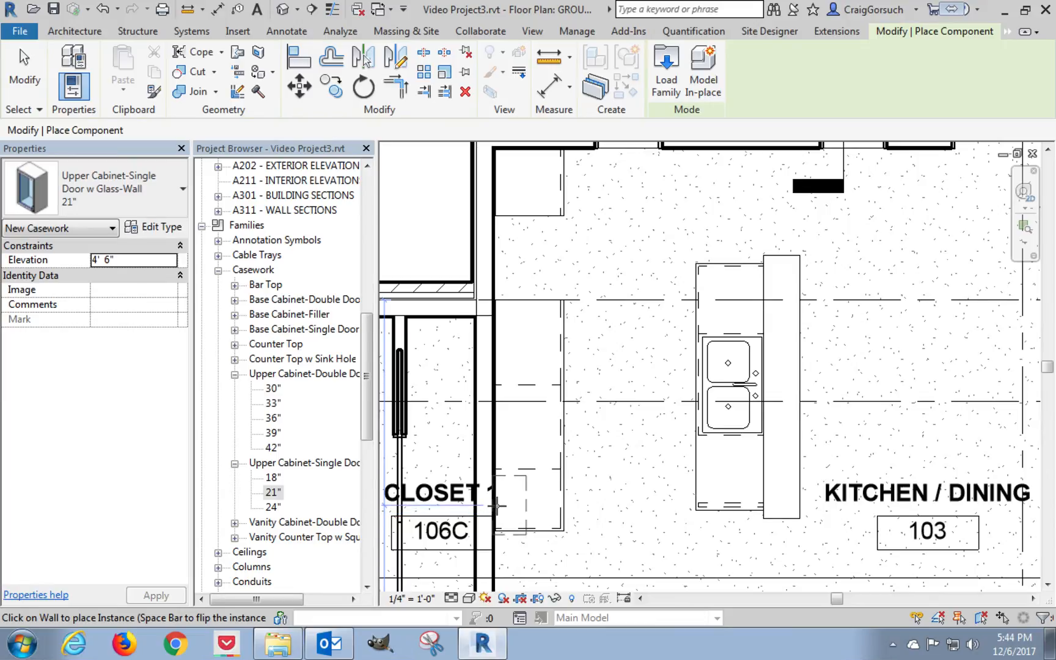
pyautogui.click(496, 506)
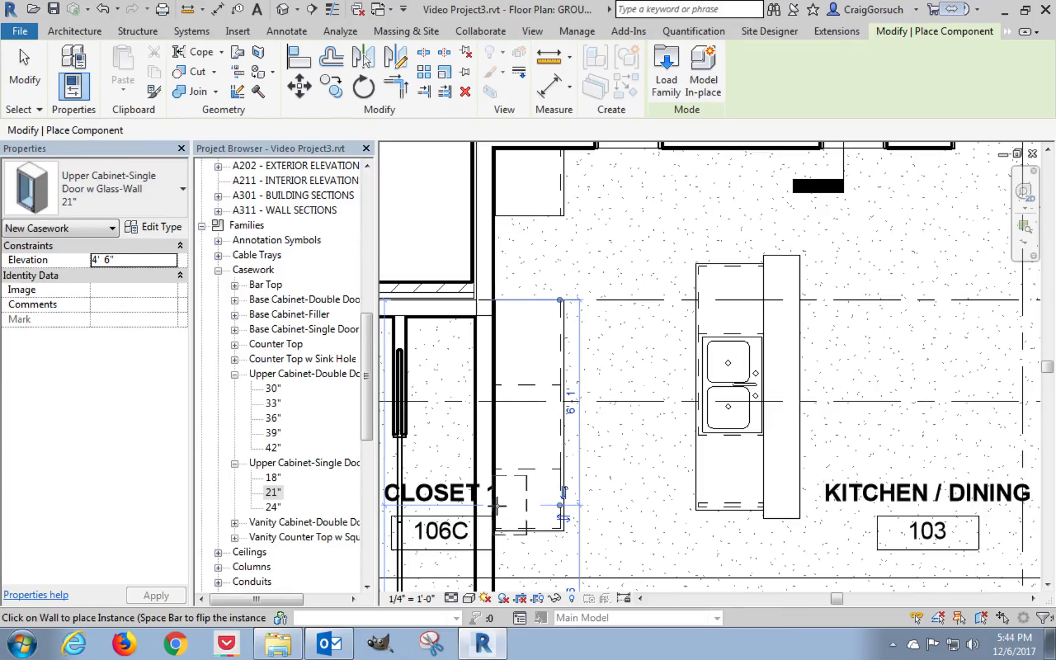
# Place a 24" single-door glass upper cabinet on the same wall over the short corner counter.
pyautogui.click(272, 507)
pyautogui.moveTo(629, 415); pyautogui.dragTo(550, 285)
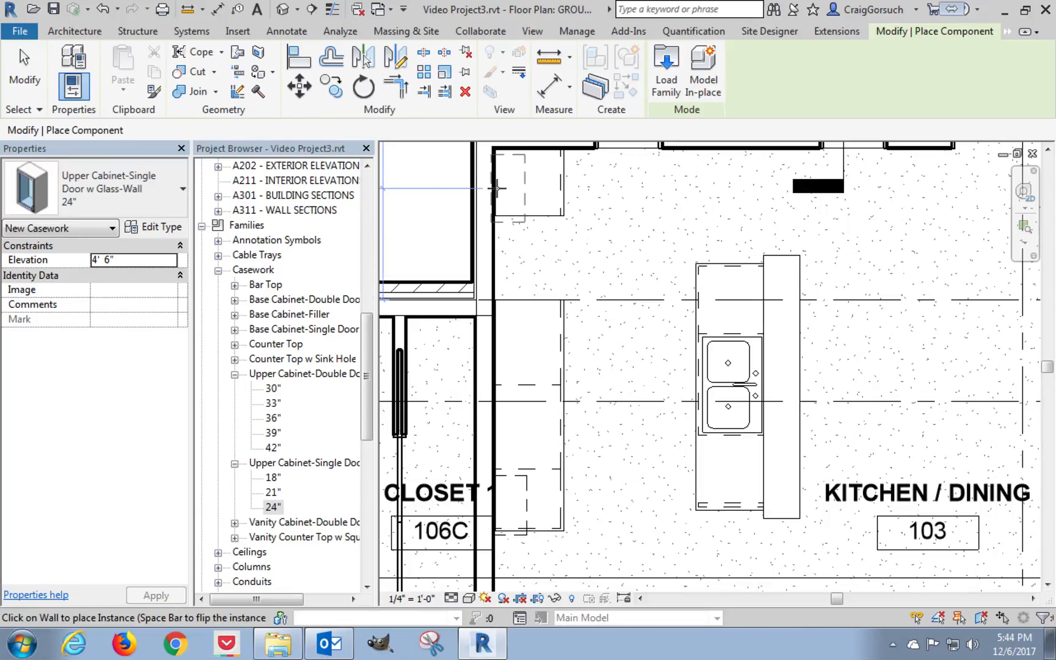
pyautogui.click(496, 188)
# Place three 30" double-door glass upper cabinets along the wall between the two single-door upper cabinets.
pyautogui.click(272, 389)
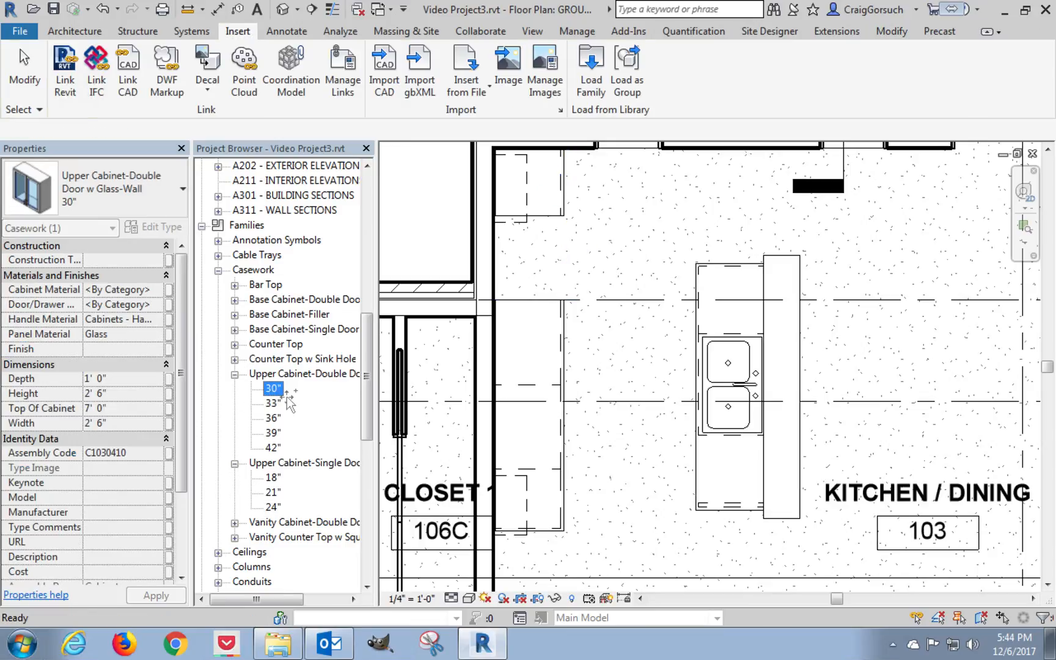
pyautogui.moveTo(529, 385); pyautogui.dragTo(506, 275)
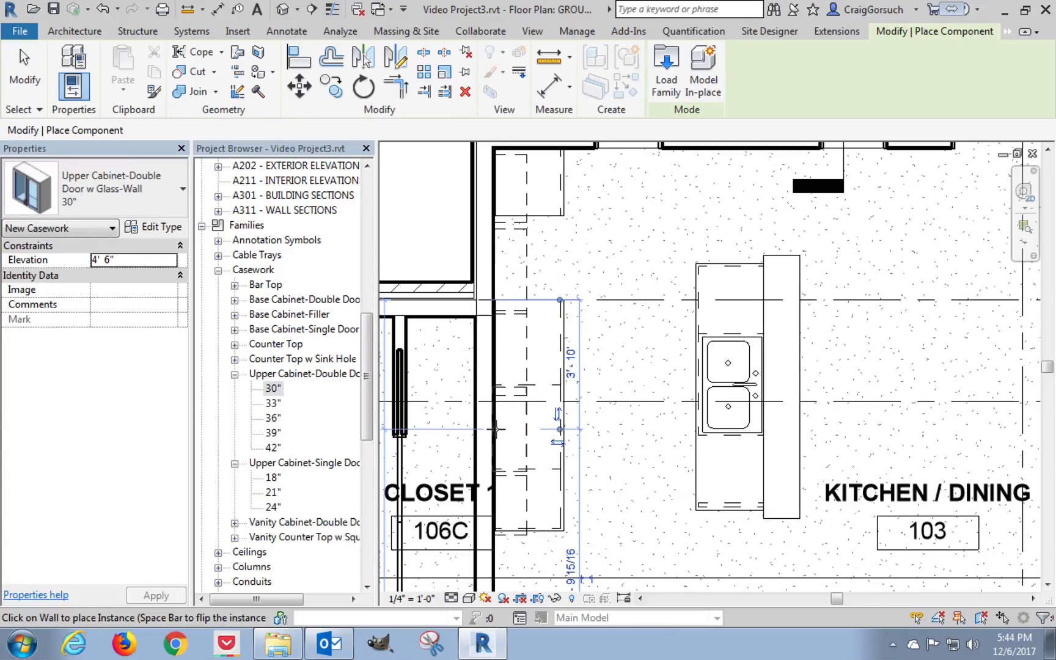
pyautogui.press('Escape')
pyautogui.press('Escape')
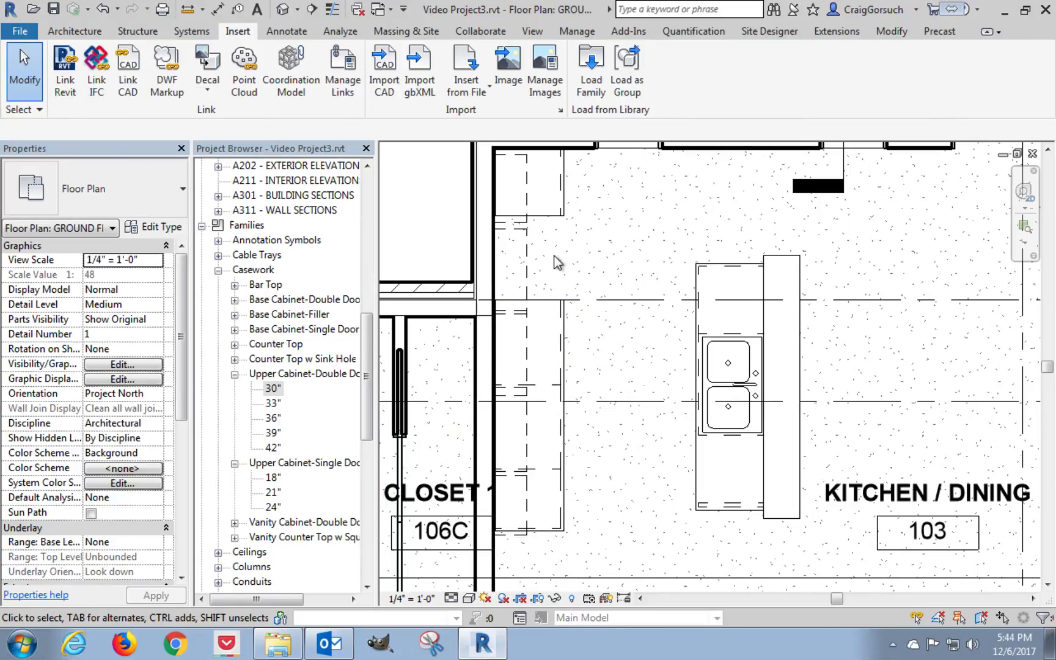
# Align the lower side of the 24" upper cabinet with the lower end of the corner counter top.
pyautogui.moveTo(570, 231); pyautogui.dragTo(576, 274, button='middle')
pyautogui.scroll(-1, 530, 231)
pyautogui.scroll(4, 529, 230)
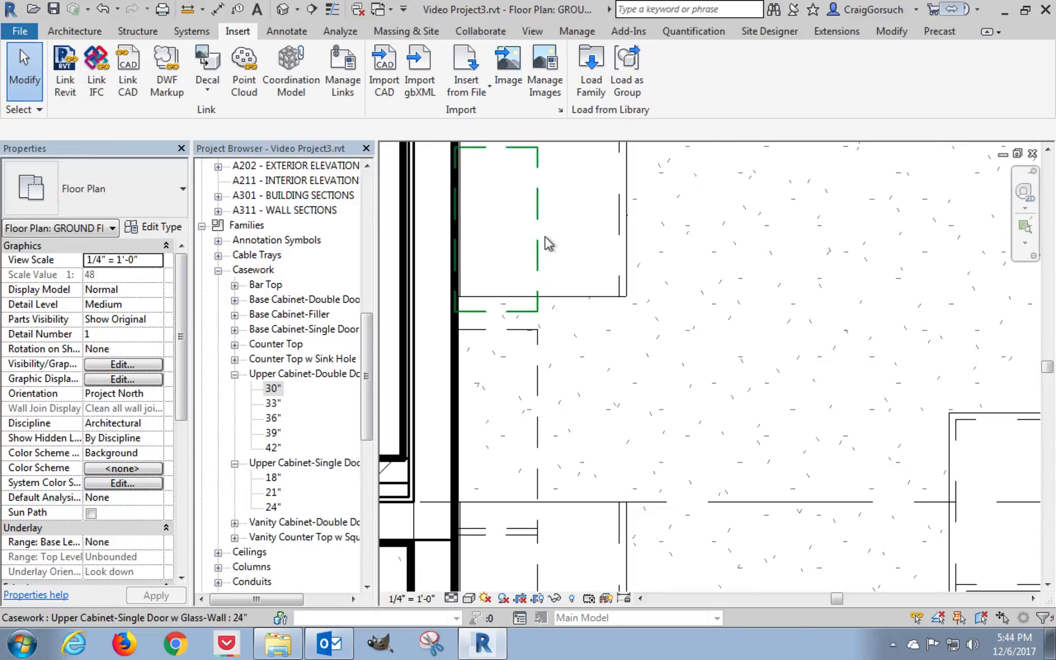
pyautogui.press('a')
pyautogui.press('l')
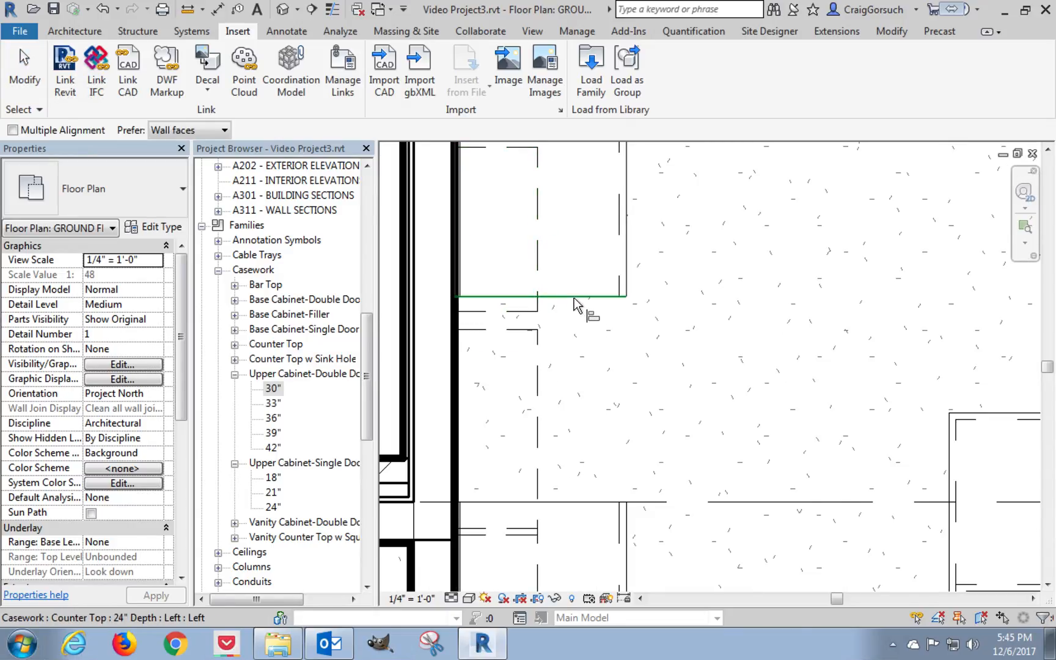
pyautogui.click(574, 297)
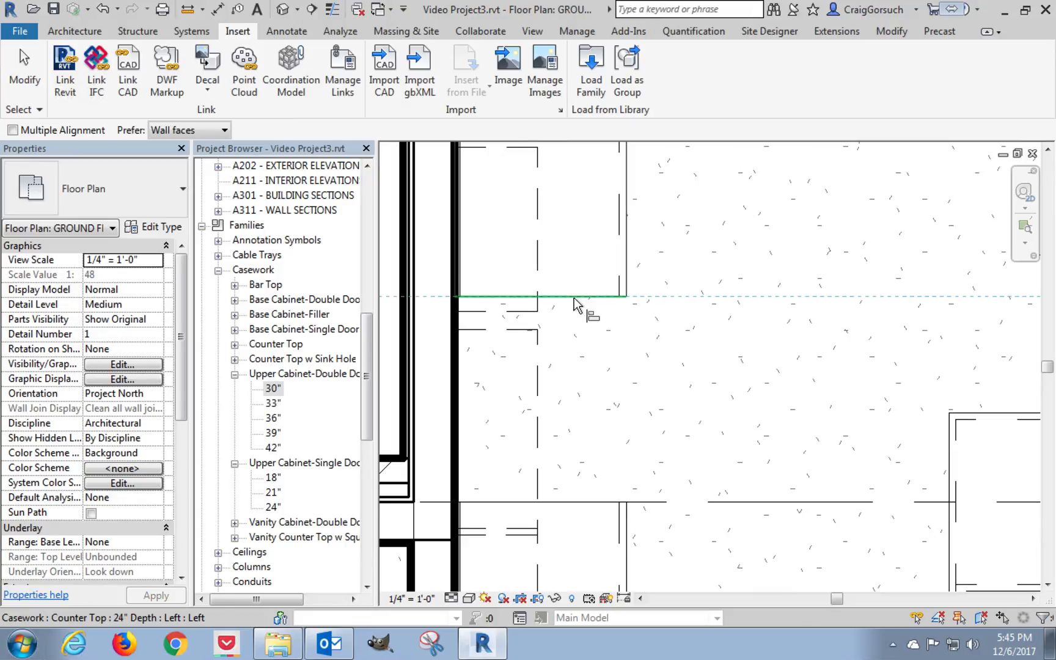
pyautogui.click(522, 312)
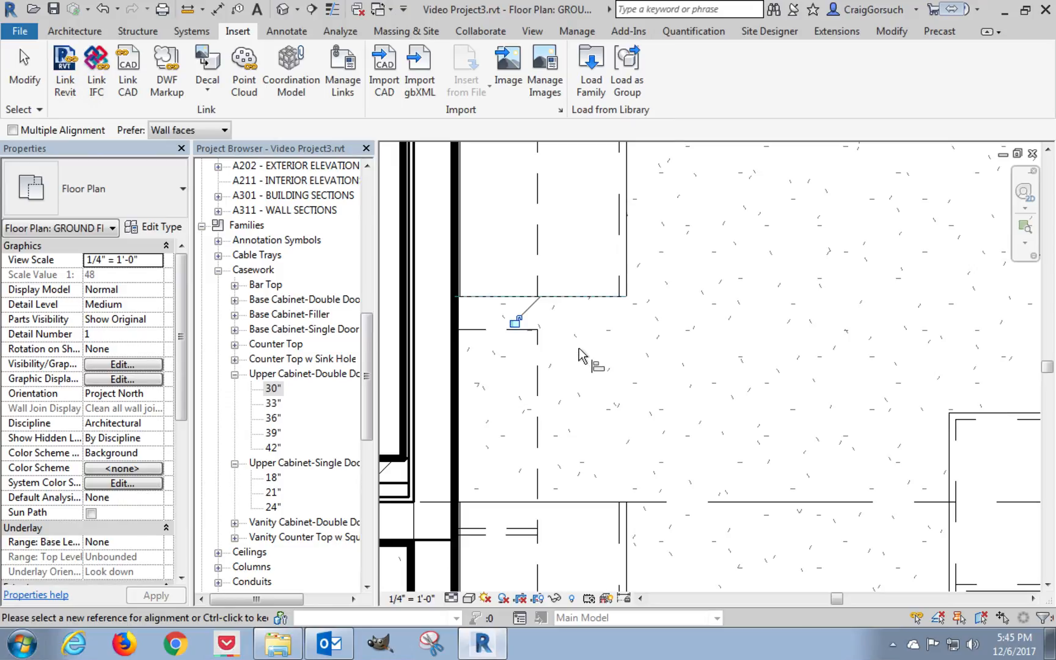
# Align the first 30" double-door upper cabinet with the corner counter's lower end, and the second 30" cabinet flush against the first.
pyautogui.click(504, 295)
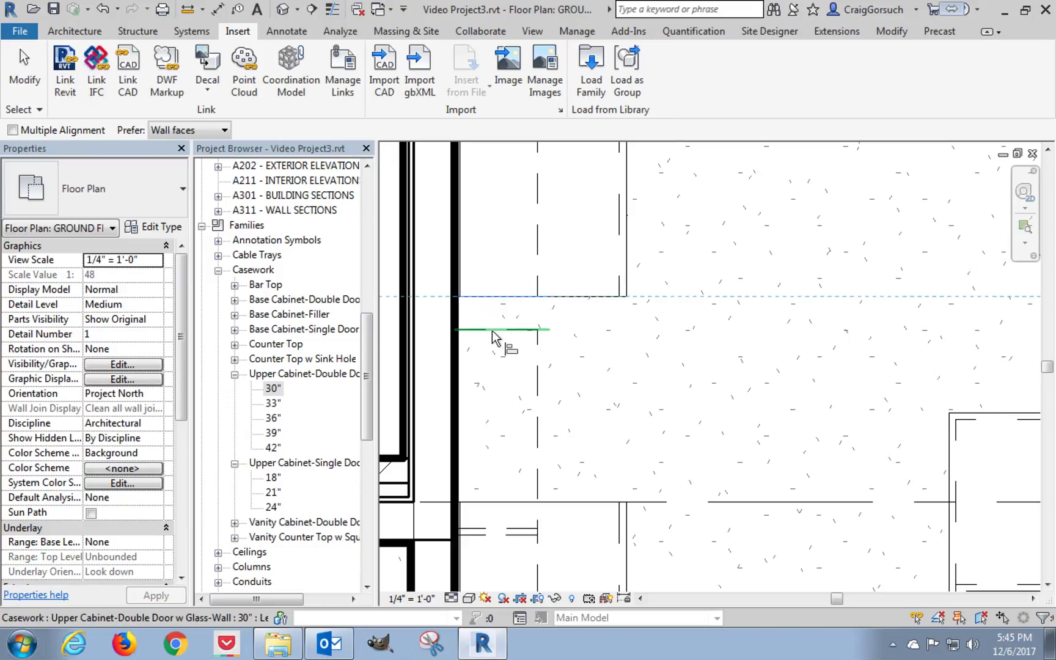
pyautogui.click(492, 331)
pyautogui.moveTo(596, 372); pyautogui.dragTo(608, 254, button='middle')
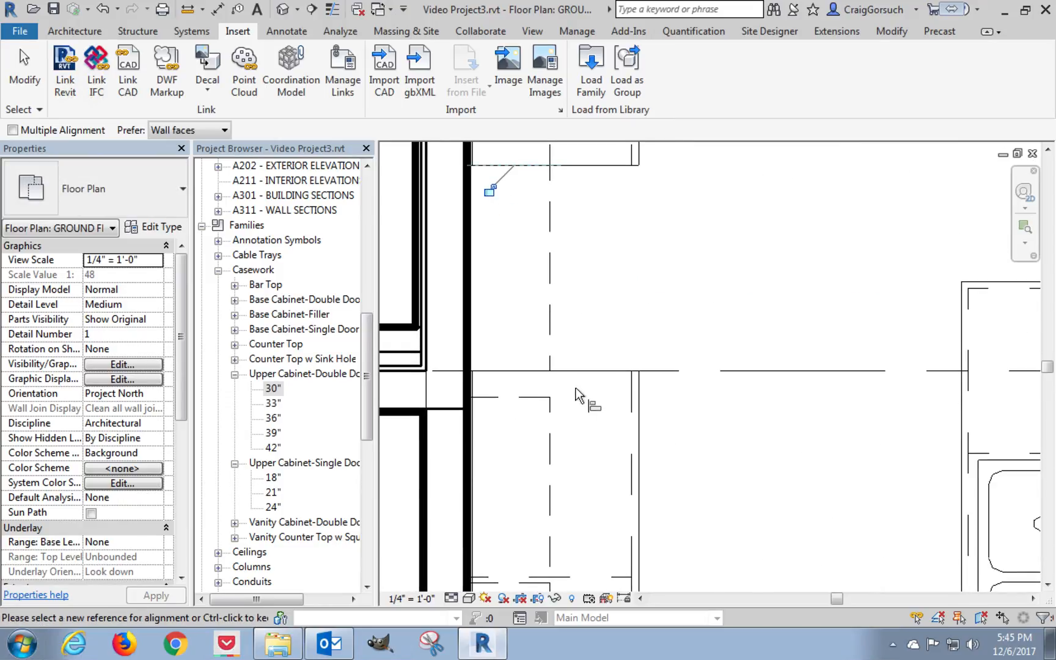
pyautogui.click(534, 370)
pyautogui.click(534, 397)
# Align the third 30" upper cabinet flush against the second, and the 21" single-door upper cabinet flush against the third.
pyautogui.moveTo(591, 443); pyautogui.dragTo(608, 246, button='middle')
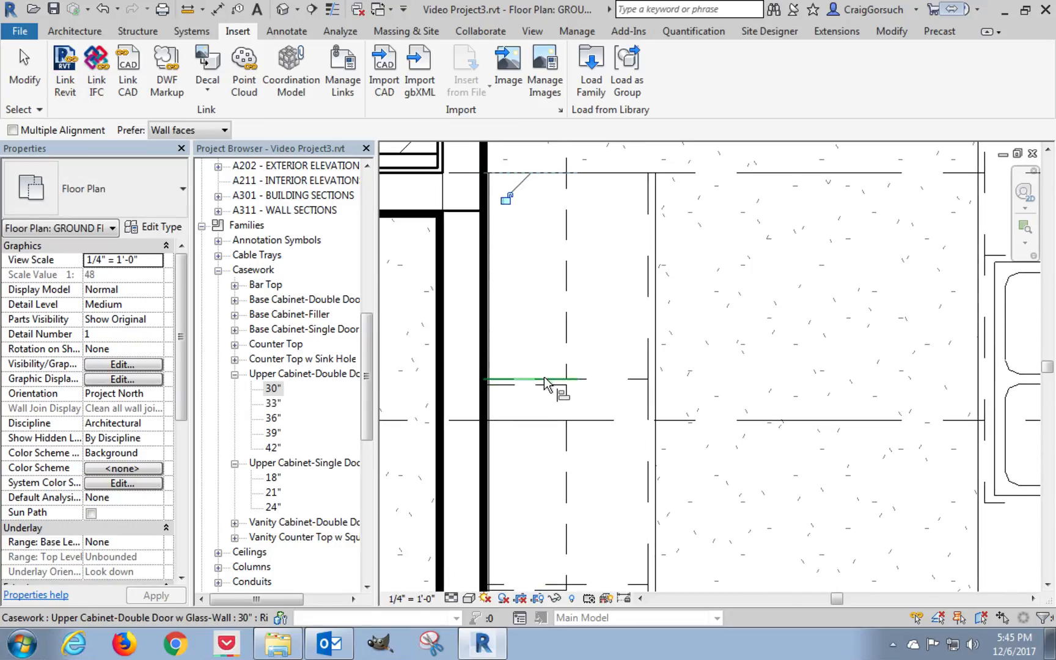
pyautogui.click(544, 383)
pyautogui.click(544, 394)
pyautogui.moveTo(552, 429); pyautogui.dragTo(560, 247, button='middle')
pyautogui.click(550, 403)
pyautogui.click(554, 425)
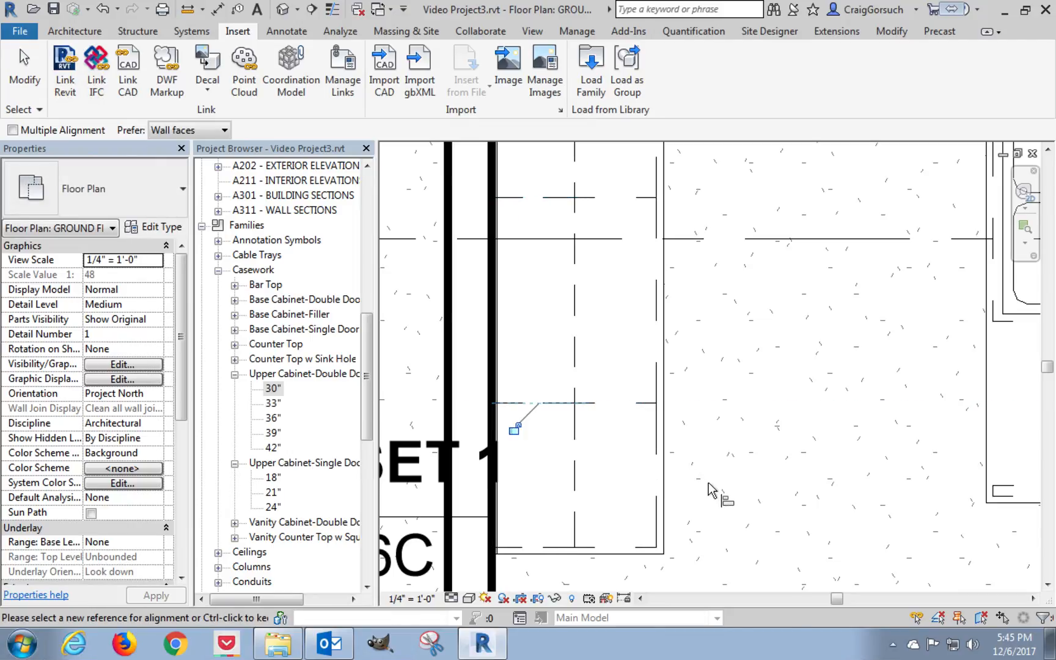
pyautogui.scroll(-5, 708, 488)
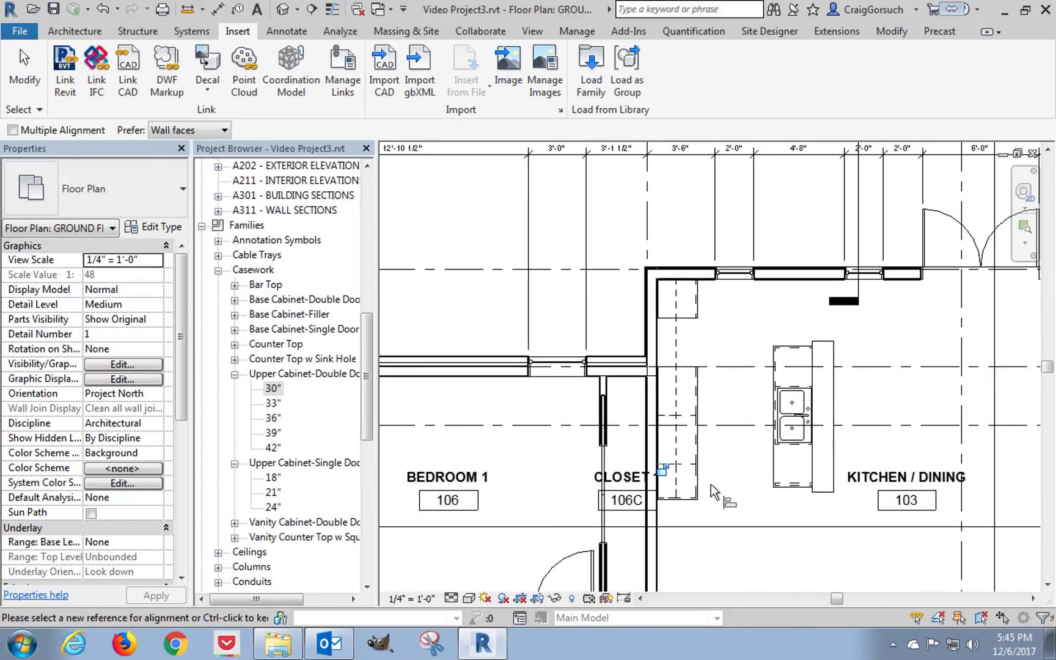
pyautogui.moveTo(711, 489); pyautogui.dragTo(598, 469, button='middle')
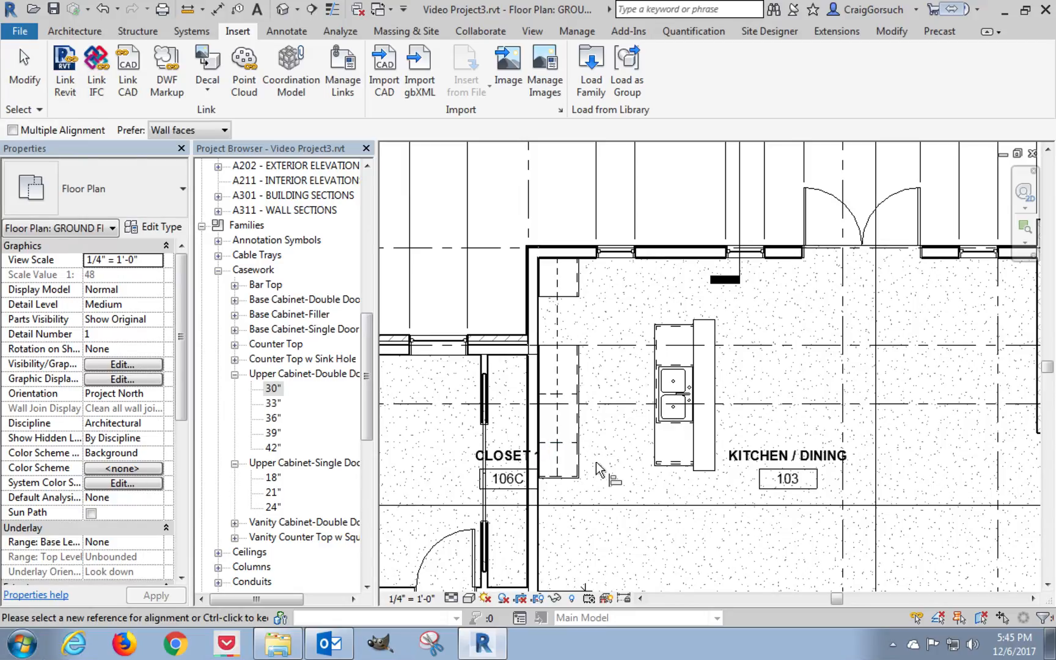